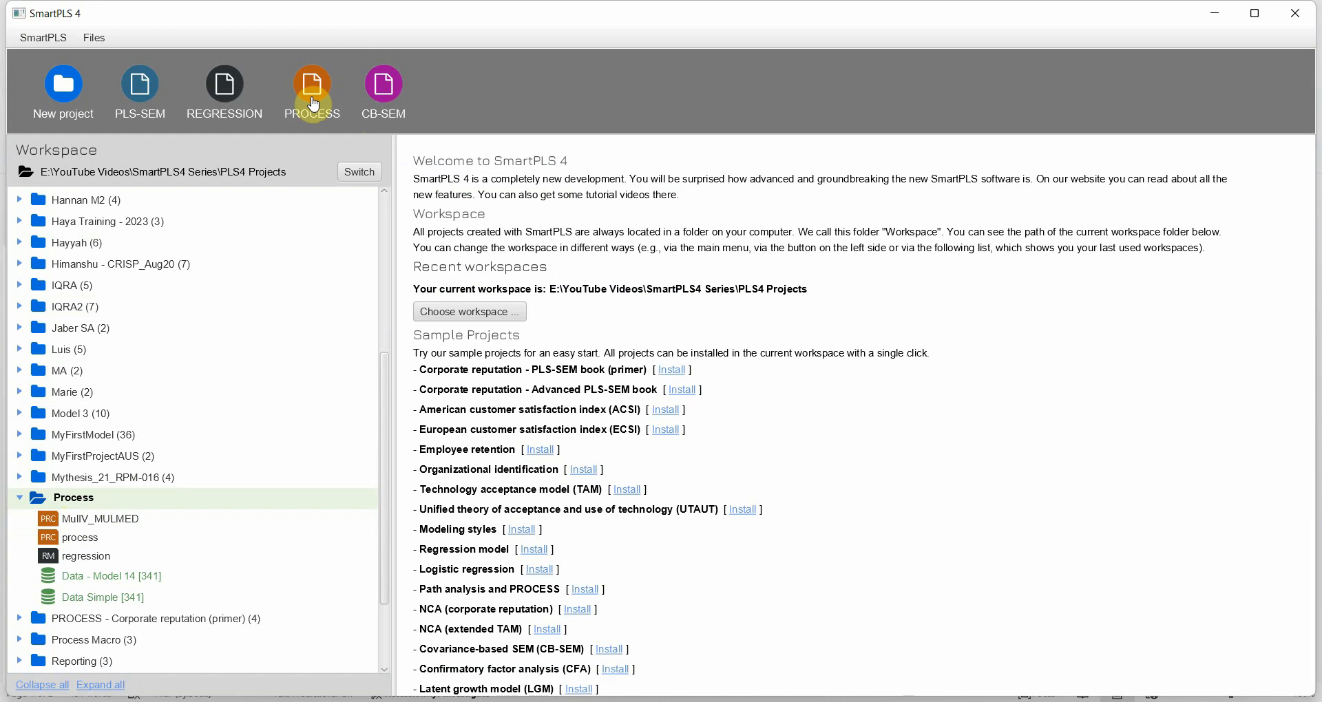
- Create a new PROCESS model named SMP in the Process project
left_click(312, 88)
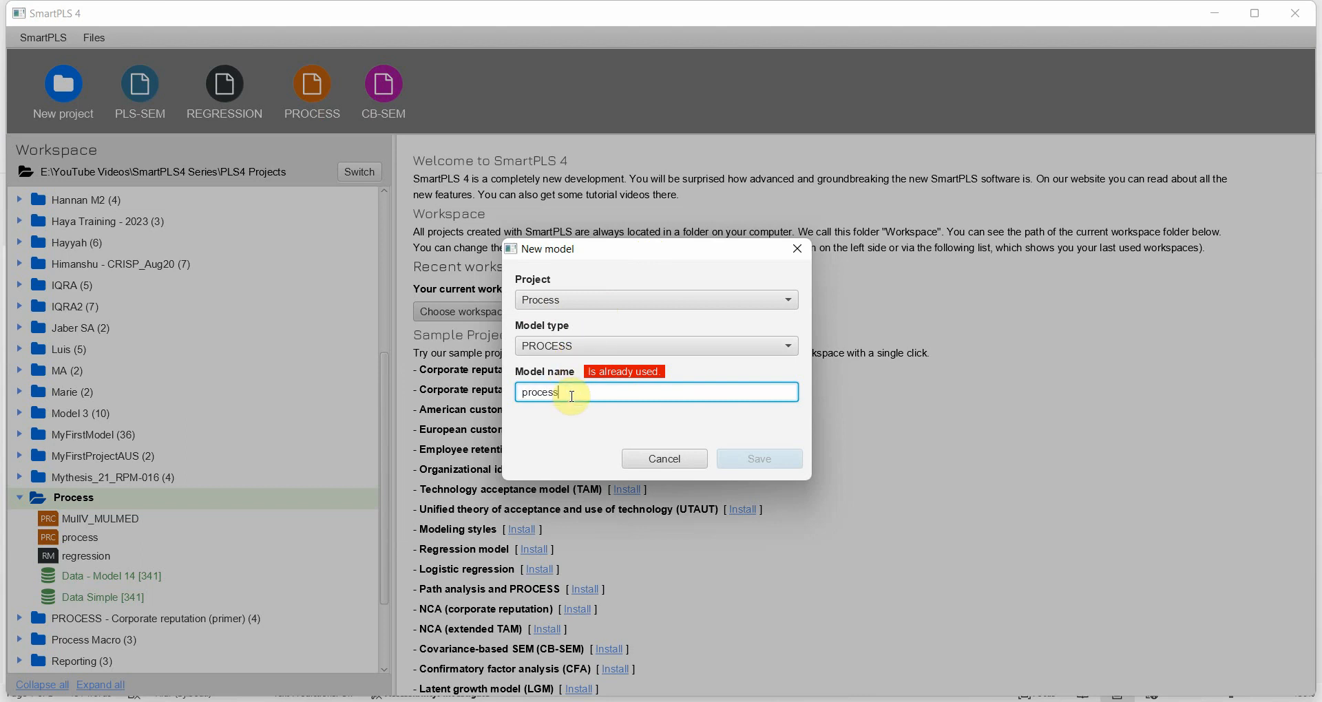
key("BackSpace")
key("BackSpace")
key("BackSpace")
key("BackSpace")
key("BackSpace")
key("BackSpace")
type("SM")
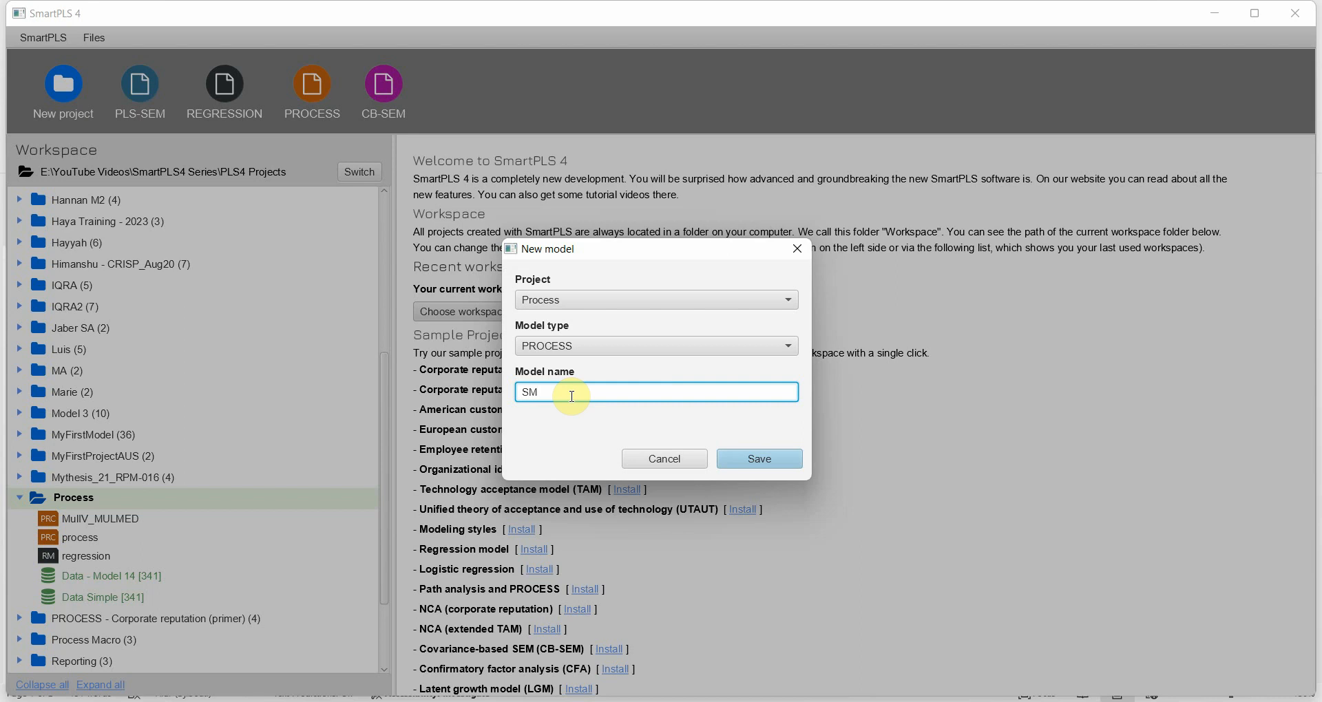
type("P")
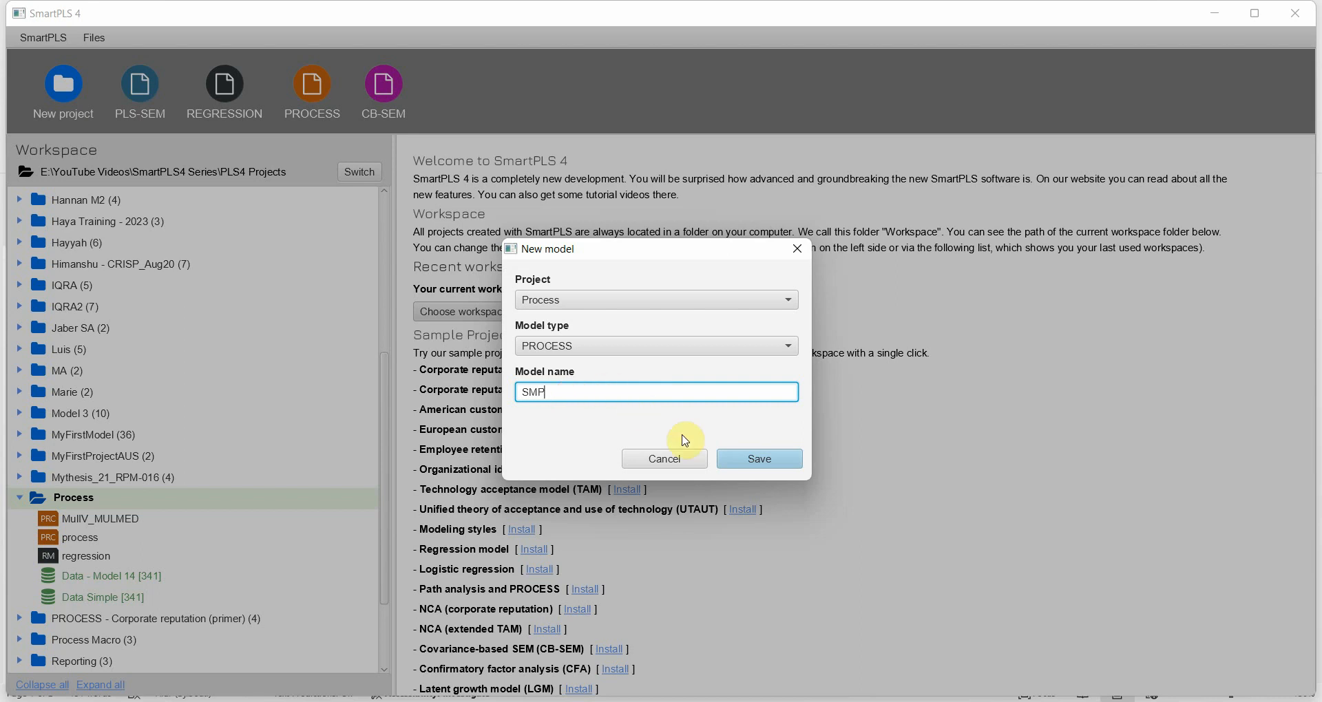
left_click(760, 459)
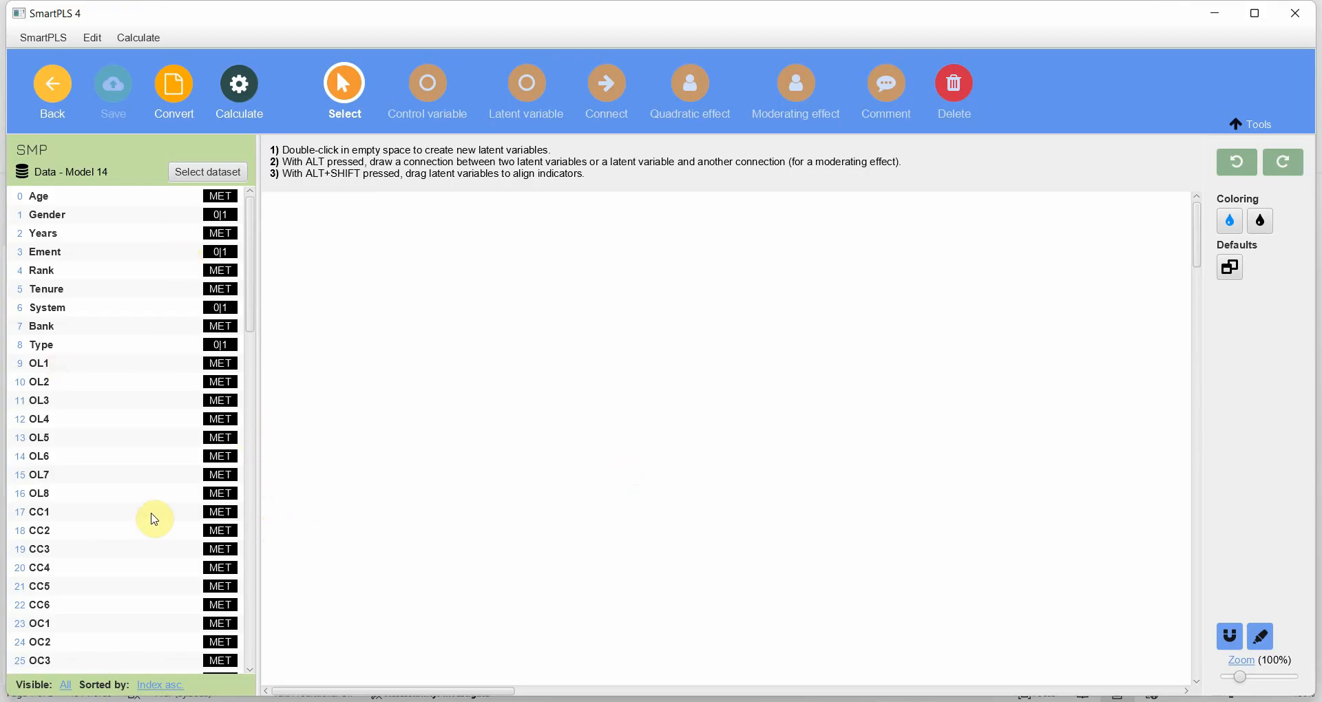
- Add a latent variable OC to the empty canvas with the indicators OC1 to OC8
key("alt+Tab")
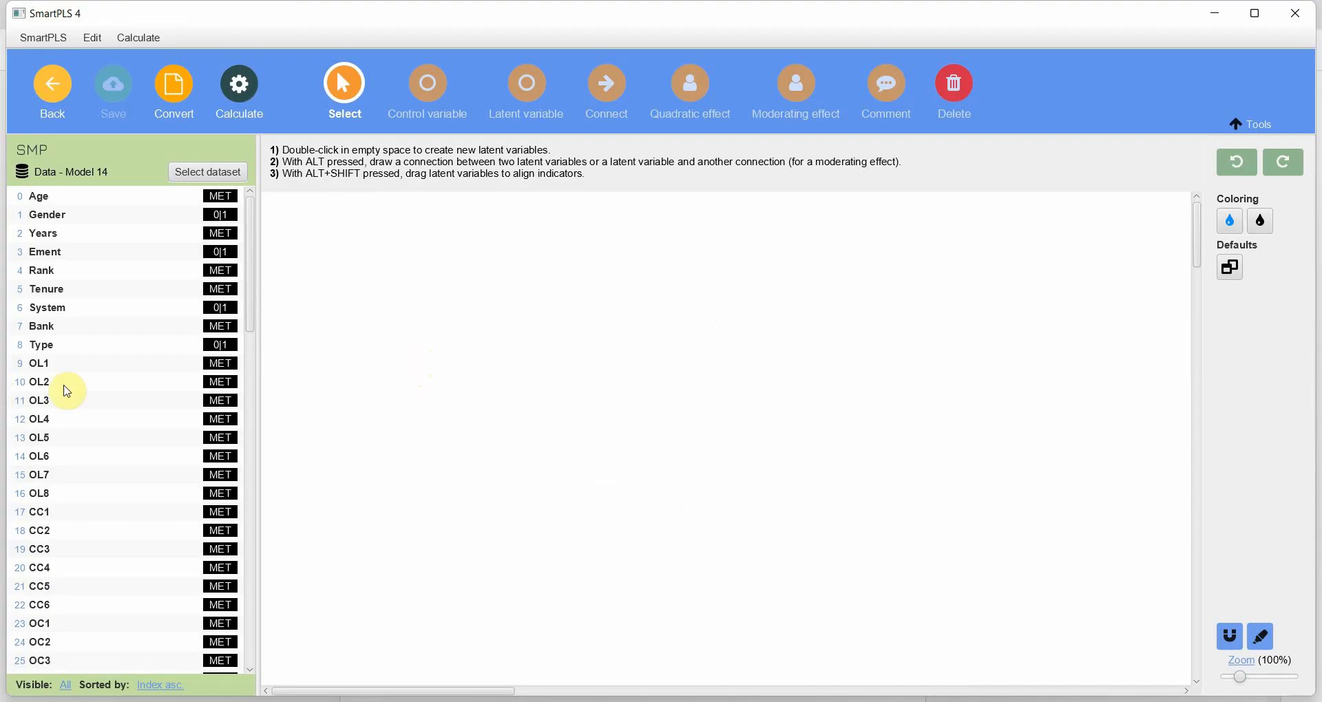
scroll(89, 407, "down", 1)
scroll(90, 406, "down", 3)
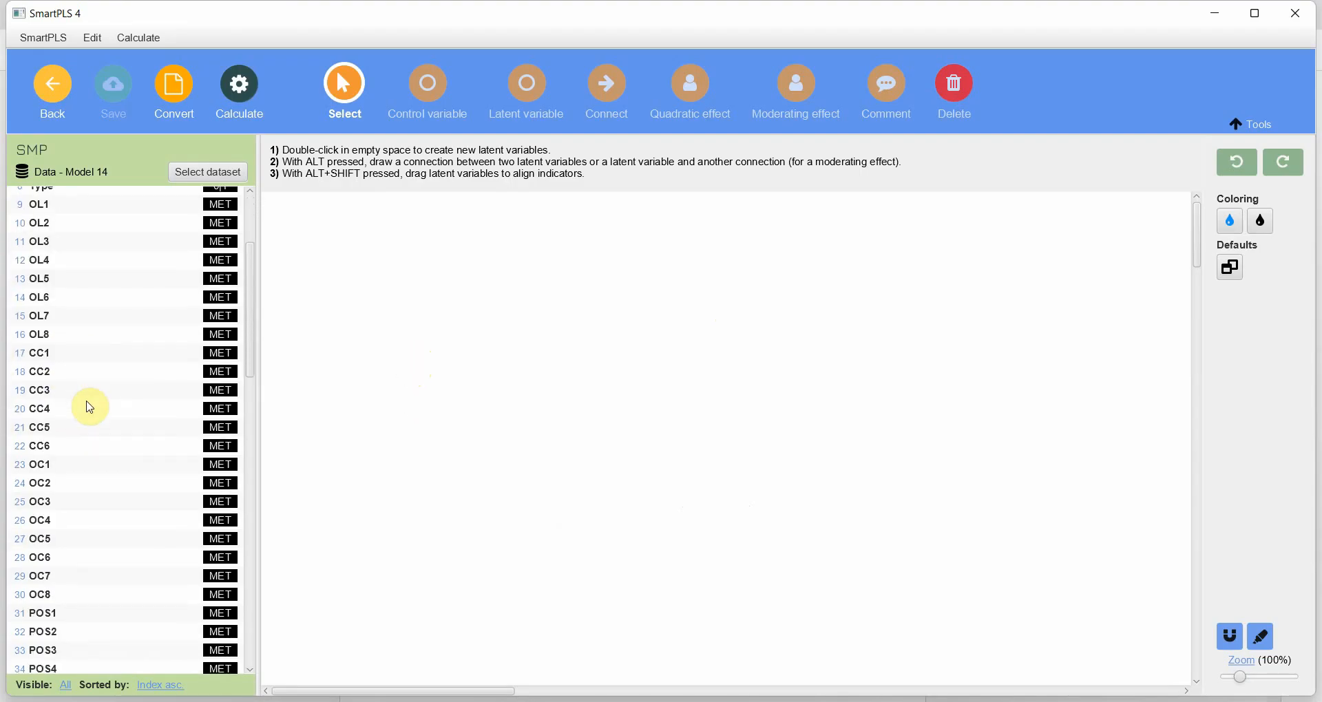
left_click(62, 466)
key("shift+Down")
key("shift+Down")
key("shift+Down")
key("shift+Down")
key("shift+Down")
key("shift+Down")
key("shift+Down")
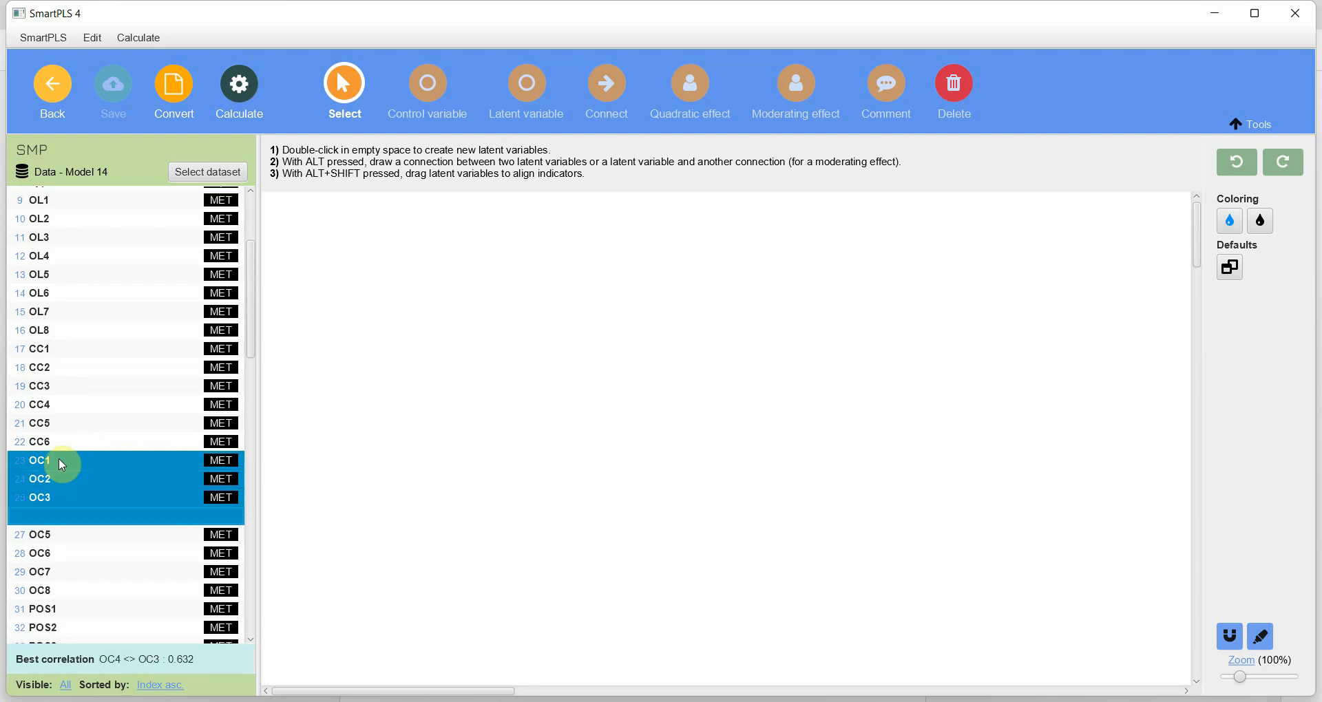
left_click_drag(90, 501, 422, 417)
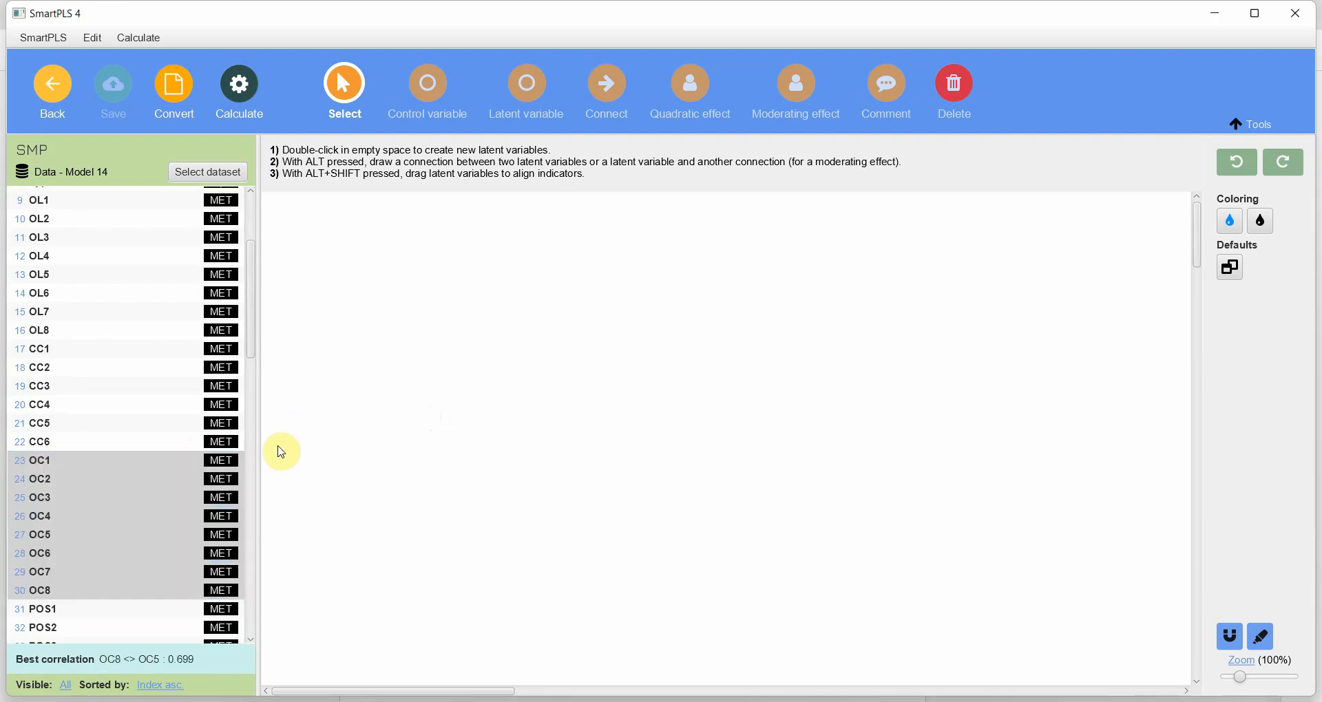
- Add a latent variable OP to the right of OC with the indicators OP1 to OP5
scroll(109, 510, "down", 15)
scroll(110, 515, "up", 2)
left_click(80, 541)
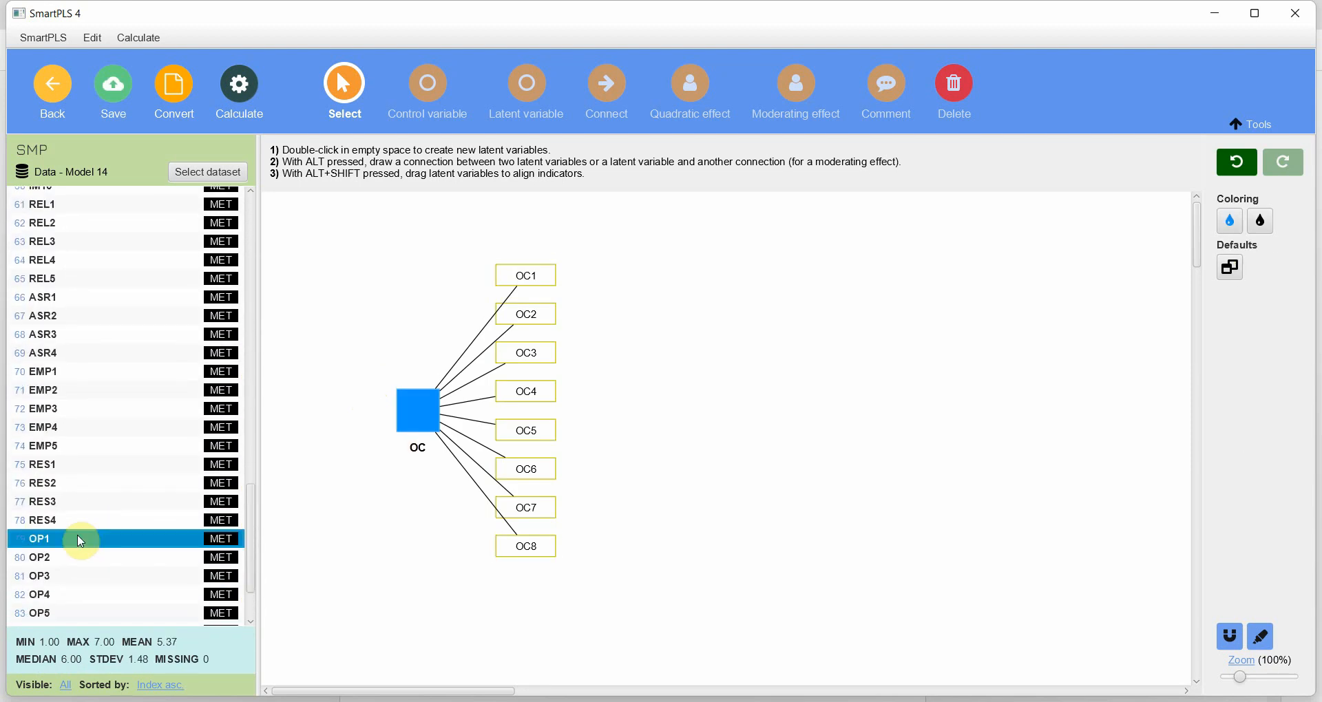
key("shift+Down")
key("shift+Down")
key("shift+Down")
key("shift+Down")
left_click_drag(81, 541, 930, 412)
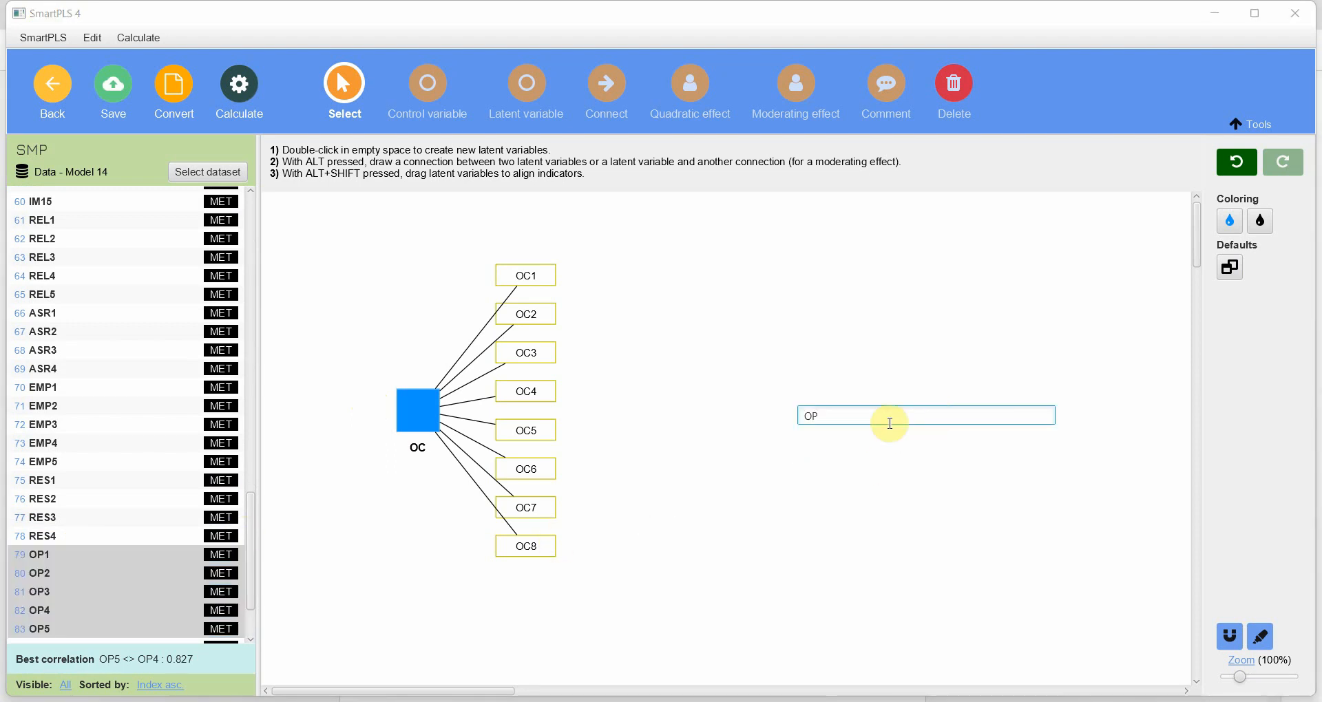
key("Return")
- Hide the indicators of OC and move OC up and to the right, above the level of OP
scroll(139, 371, "up", 15)
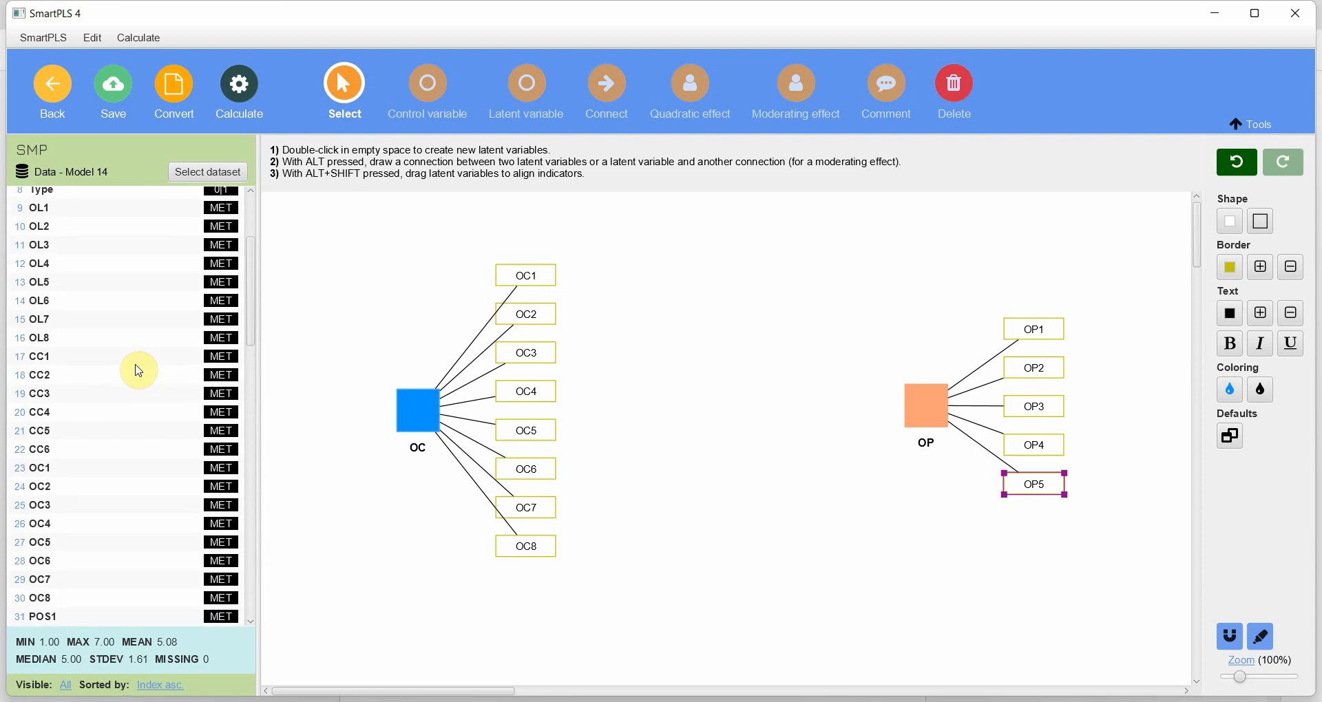
left_click_drag(65, 356, 431, 412)
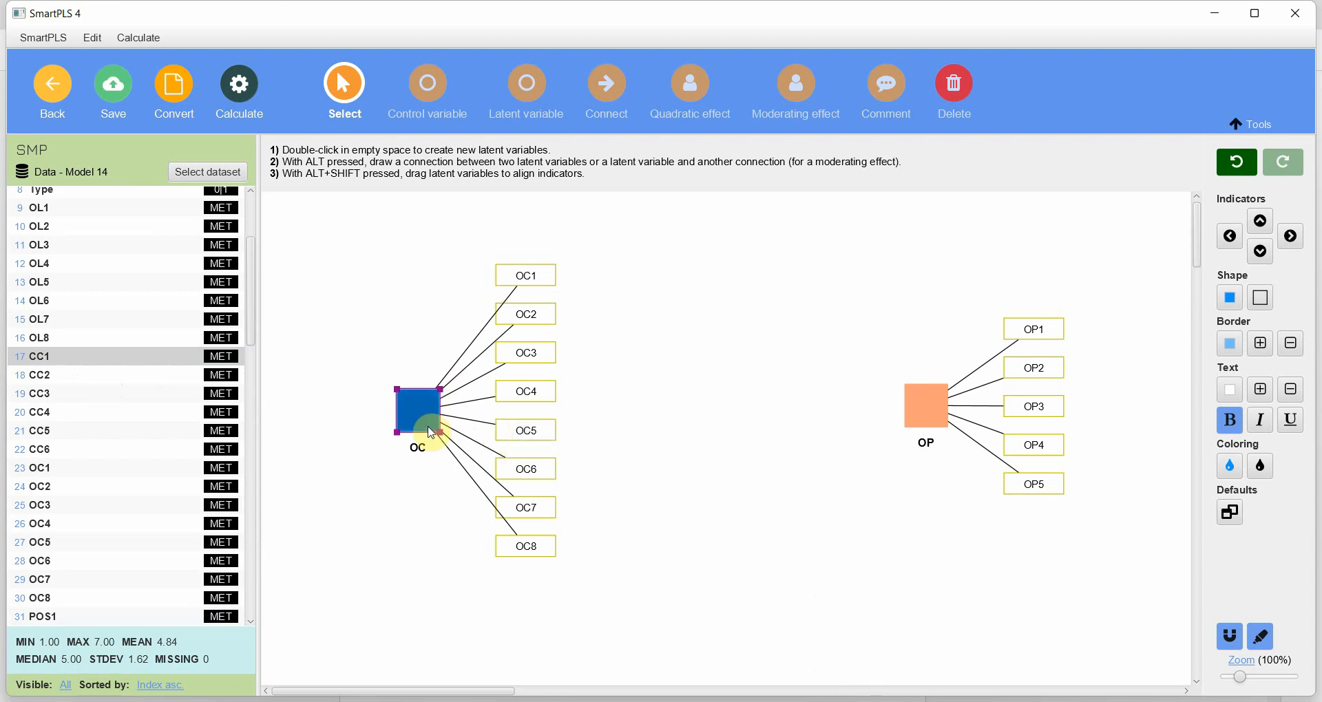
double_click(428, 432)
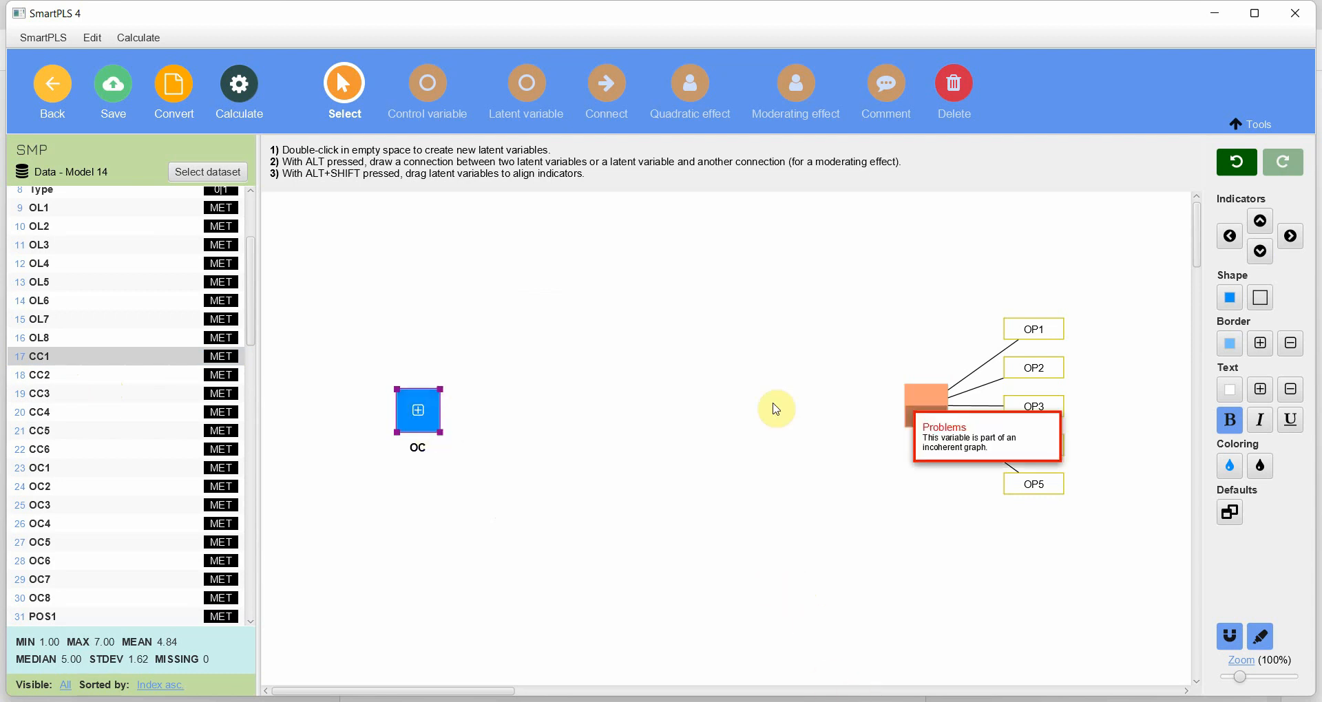
left_click(925, 412)
left_click_drag(423, 410, 583, 293)
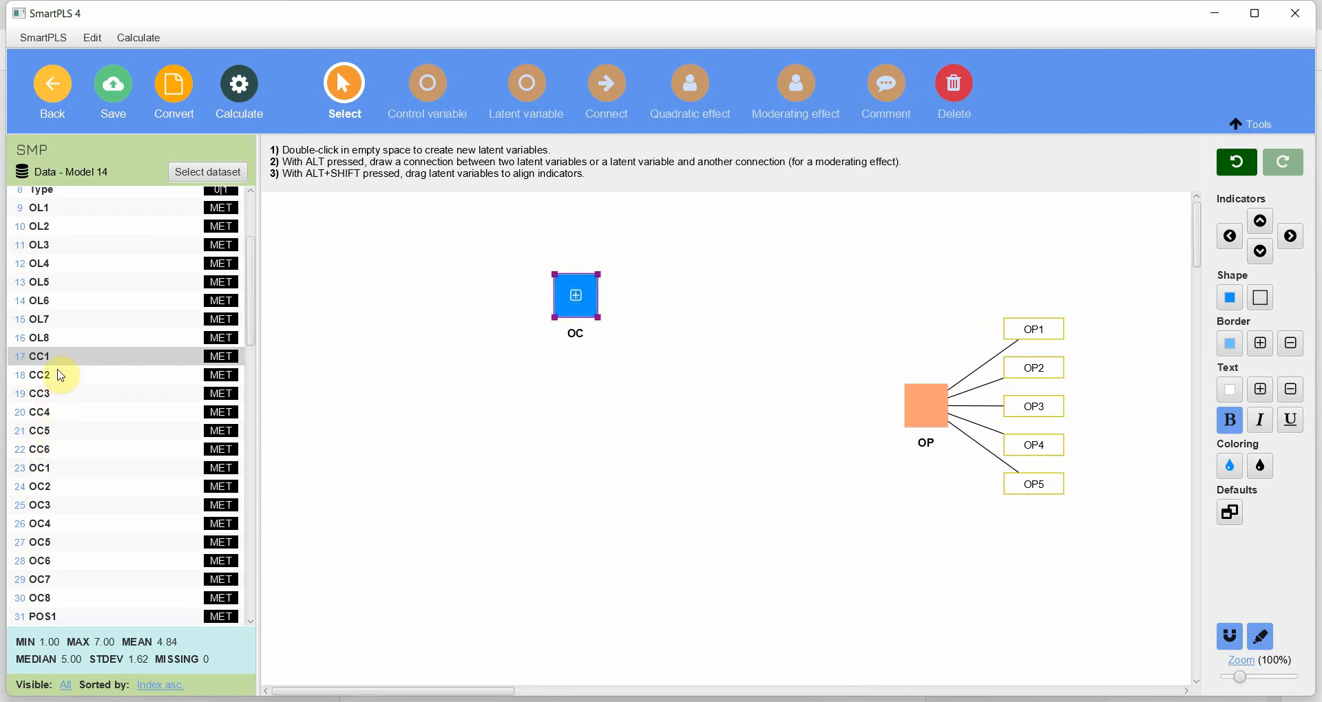
- Add a latent variable CC below and left of OC with the indicators CC1 to CC6, and hide its indicators
left_click(105, 344)
left_click(108, 355)
key("shift+Down")
key("shift+Down")
key("shift+Down")
key("shift+Down")
key("shift+Down")
left_click_drag(90, 385, 432, 441)
key("Return")
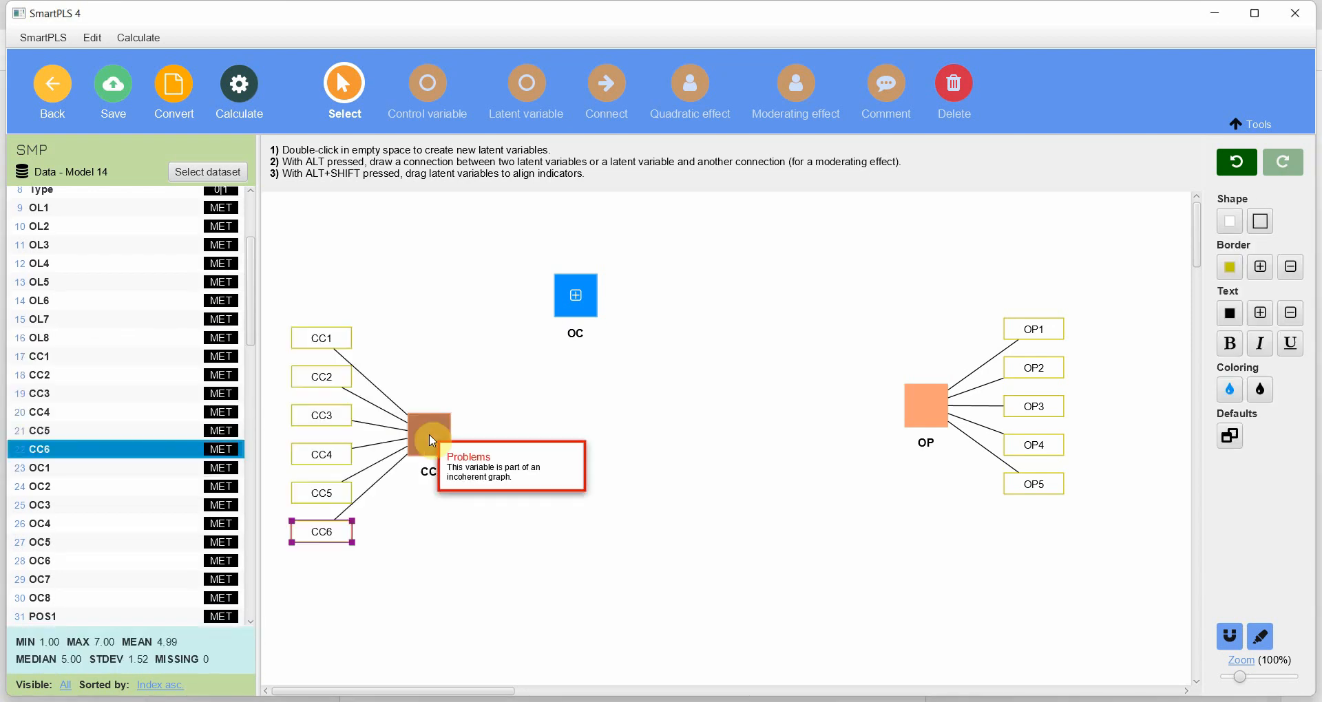
left_click(441, 436)
double_click(442, 439)
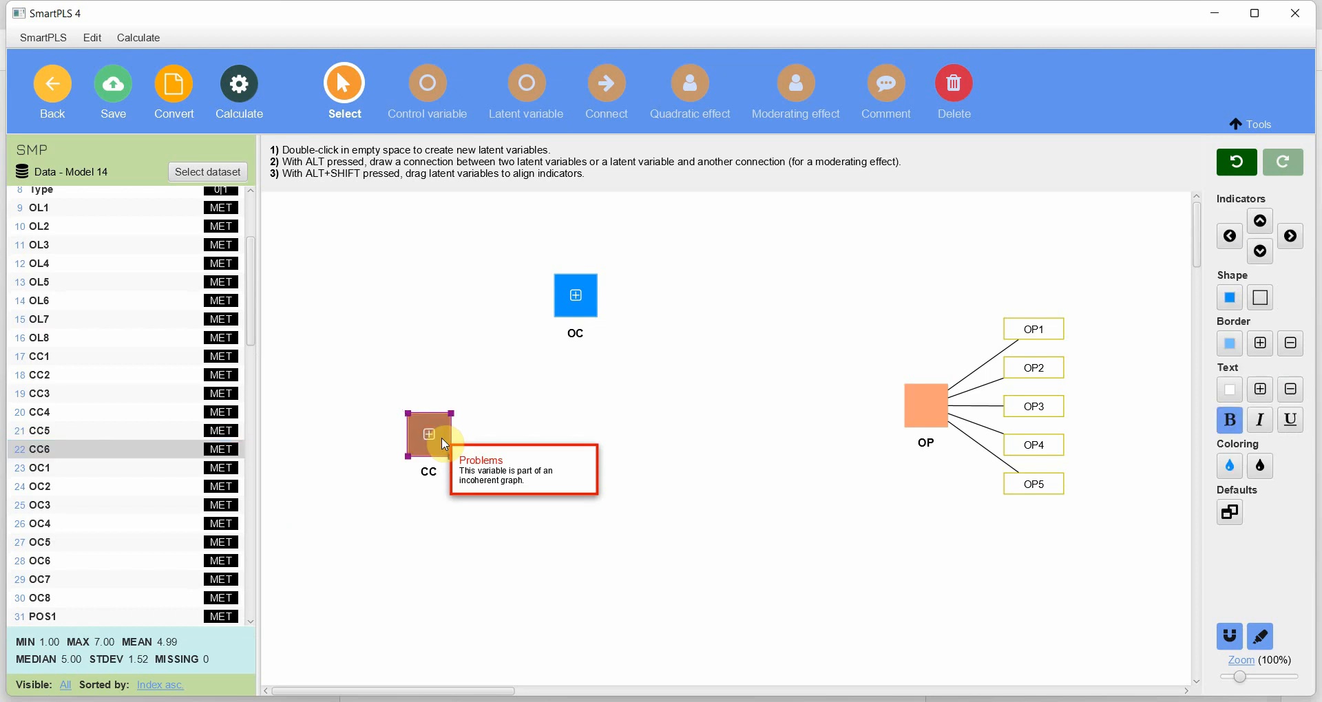
- Add a latent variable ASR just right of OC with the indicators ASR1 to ASR4
scroll(125, 455, "down", 12)
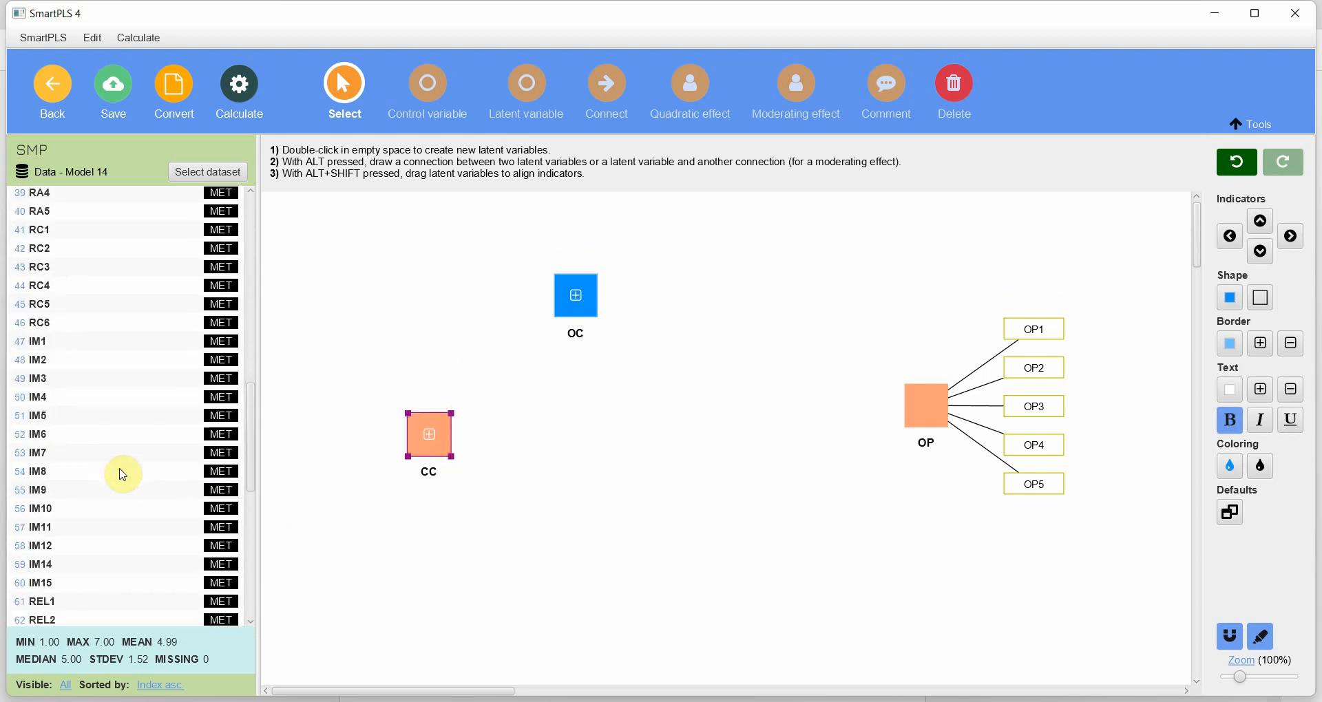
scroll(123, 474, "down", 6)
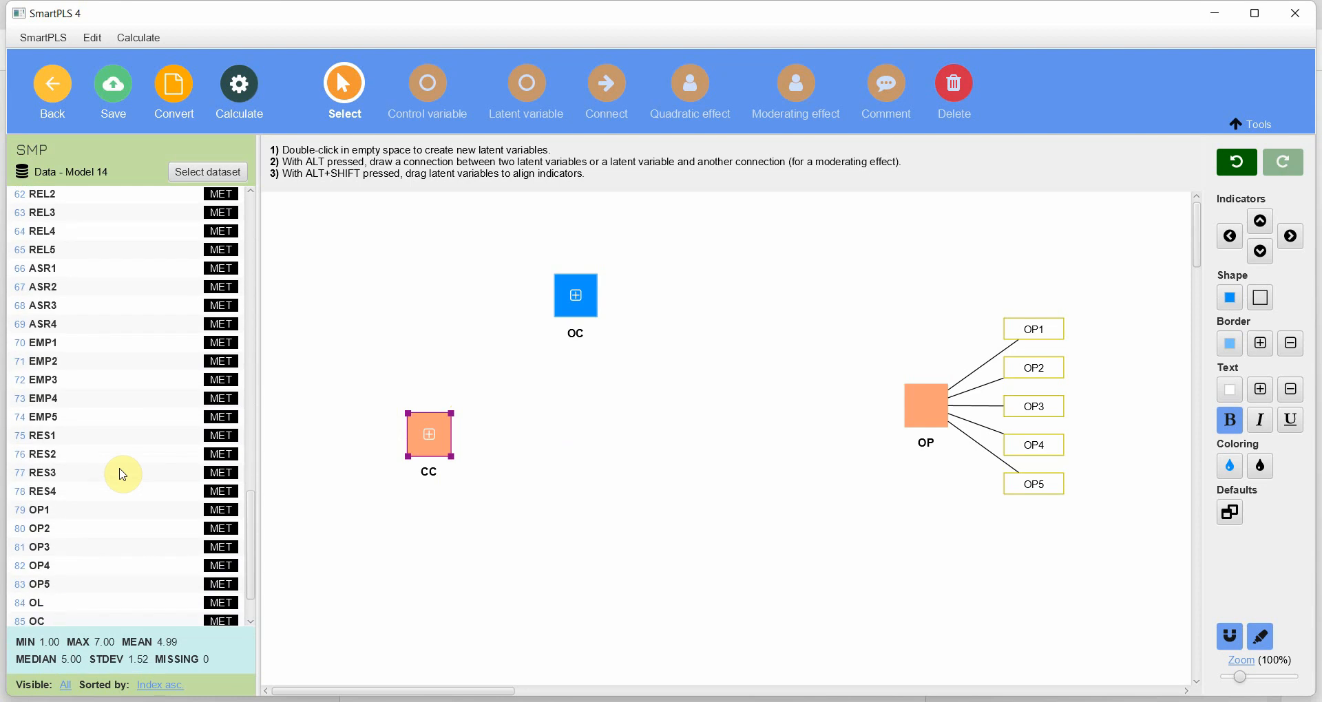
left_click(67, 274)
key("shift+Down")
key("shift+Down")
key("shift+Down")
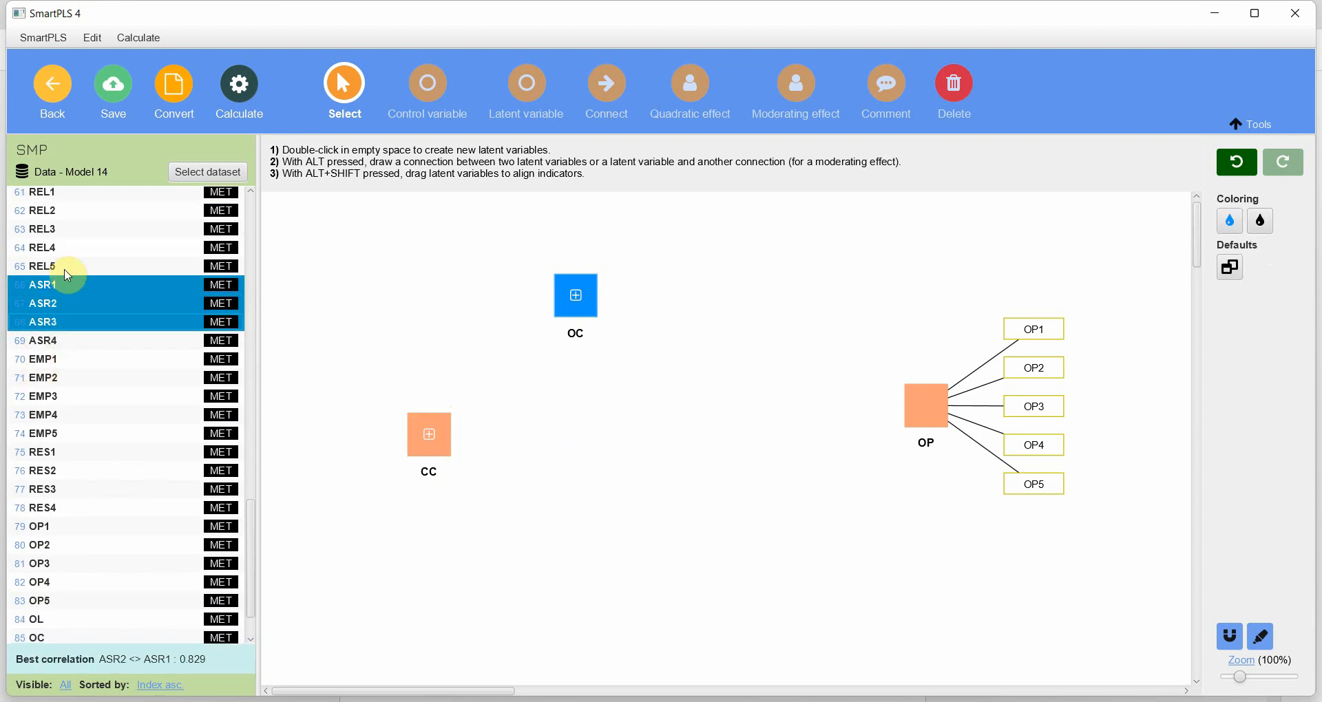
left_click_drag(73, 294, 704, 286)
key("Return")
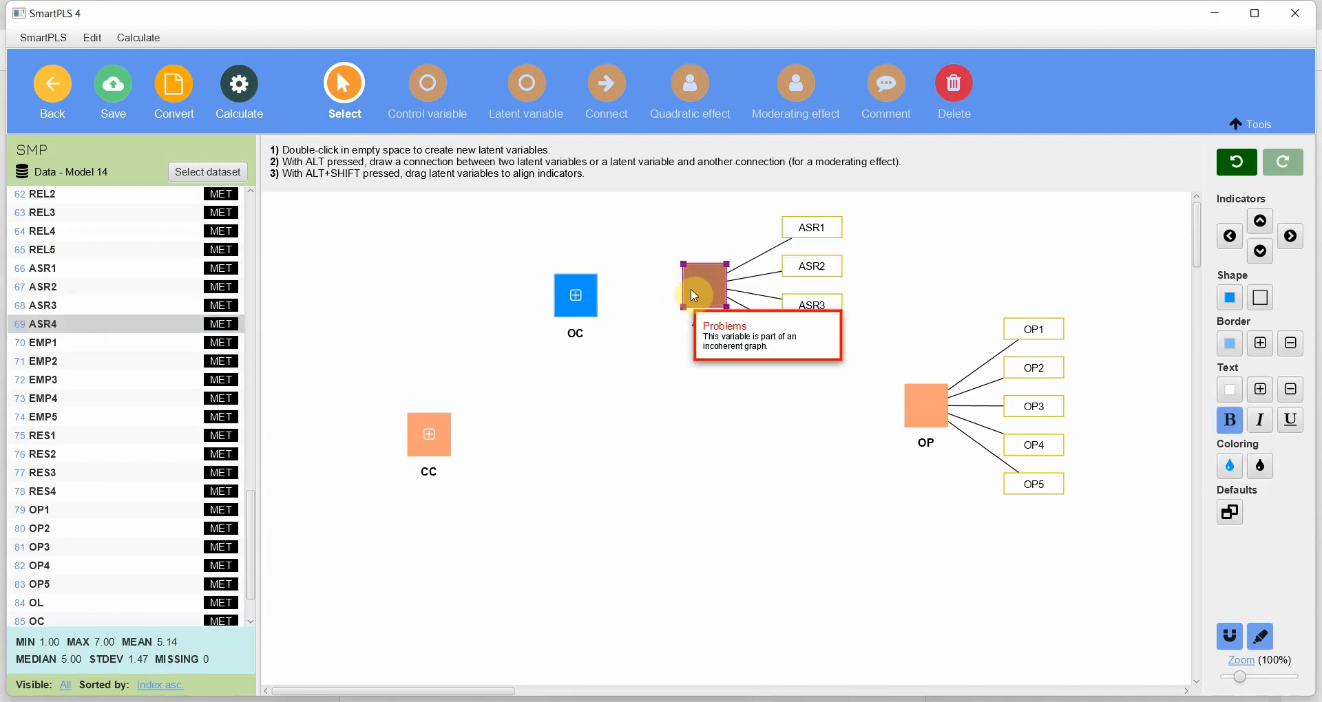
- Move ASR level with OC and hide its indicators
left_click_drag(689, 291, 689, 301)
right_click(689, 305)
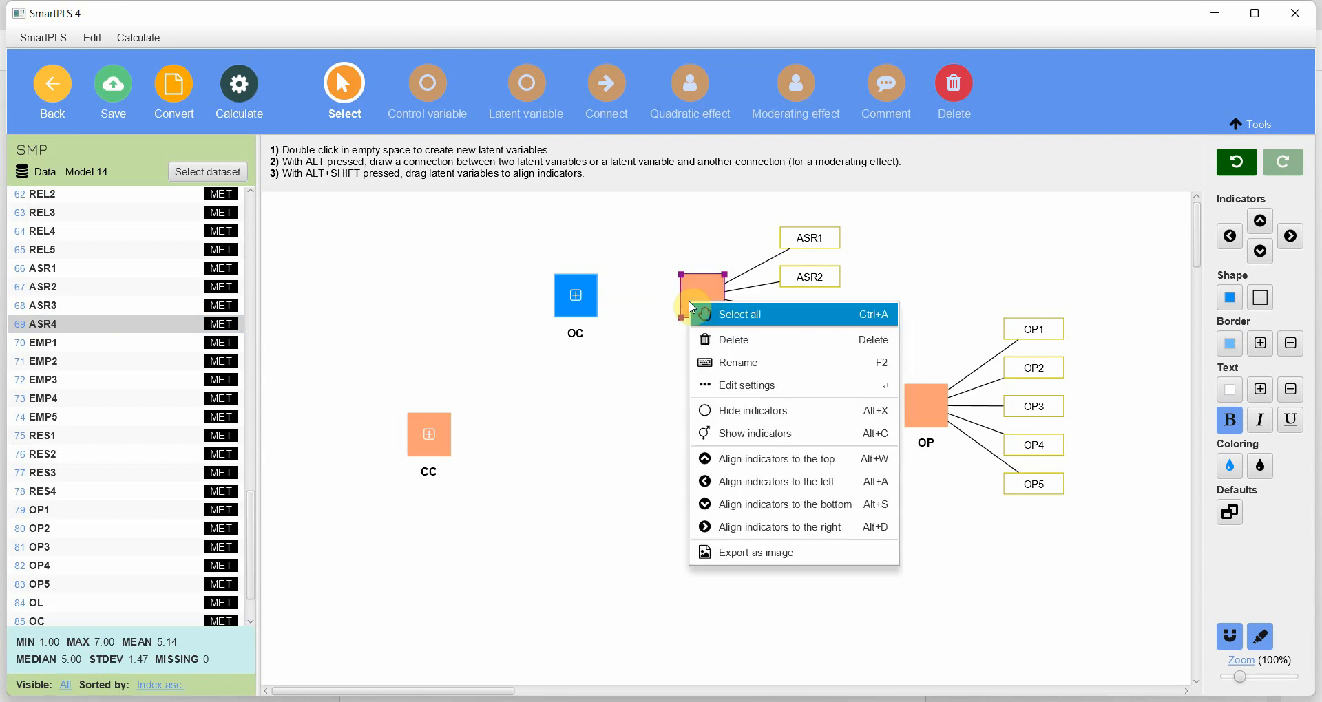
left_click(780, 417)
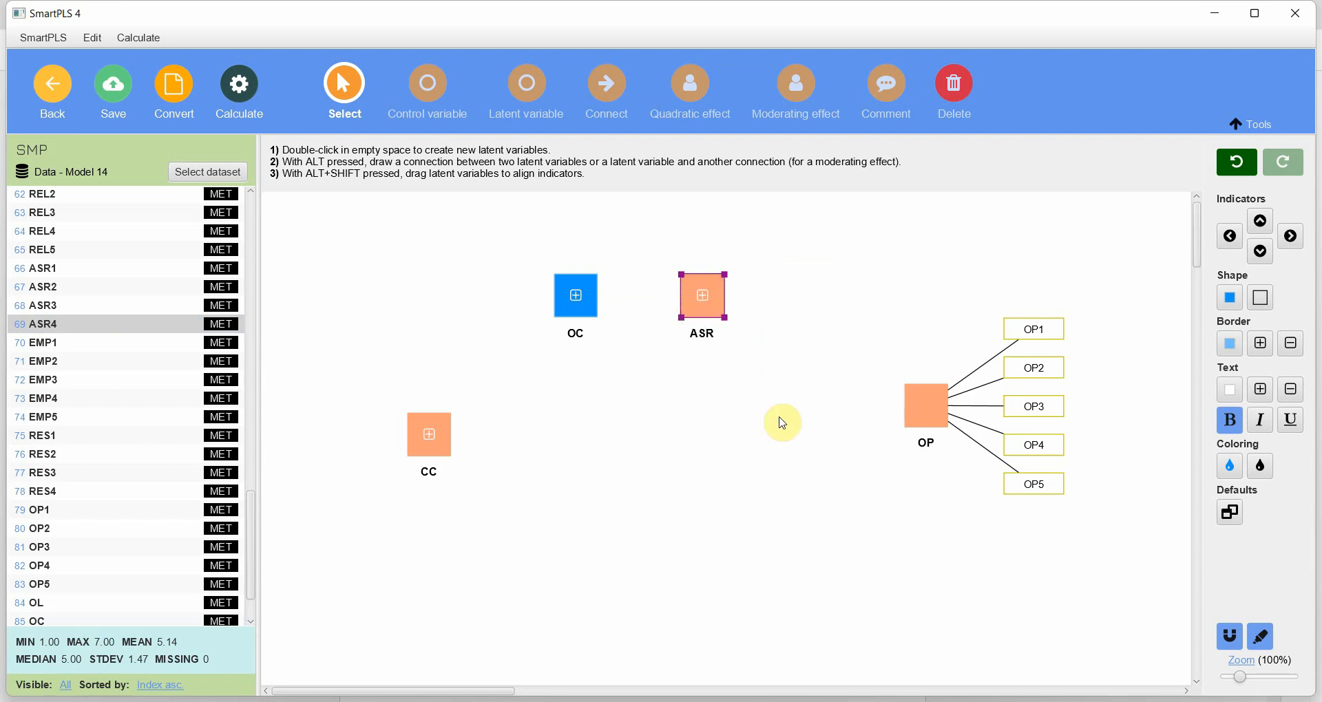
- Hide the indicators of OP and move CC up until it is level with OP
left_click(940, 399)
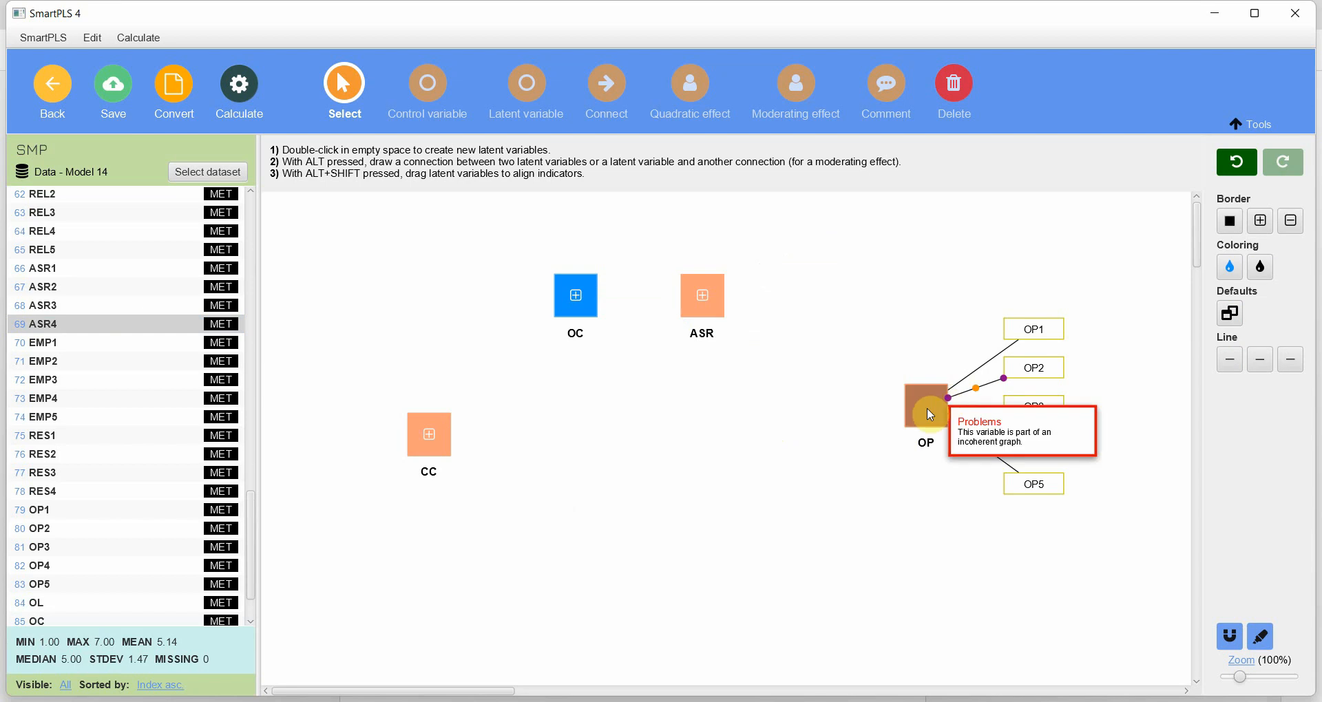
left_click(926, 407)
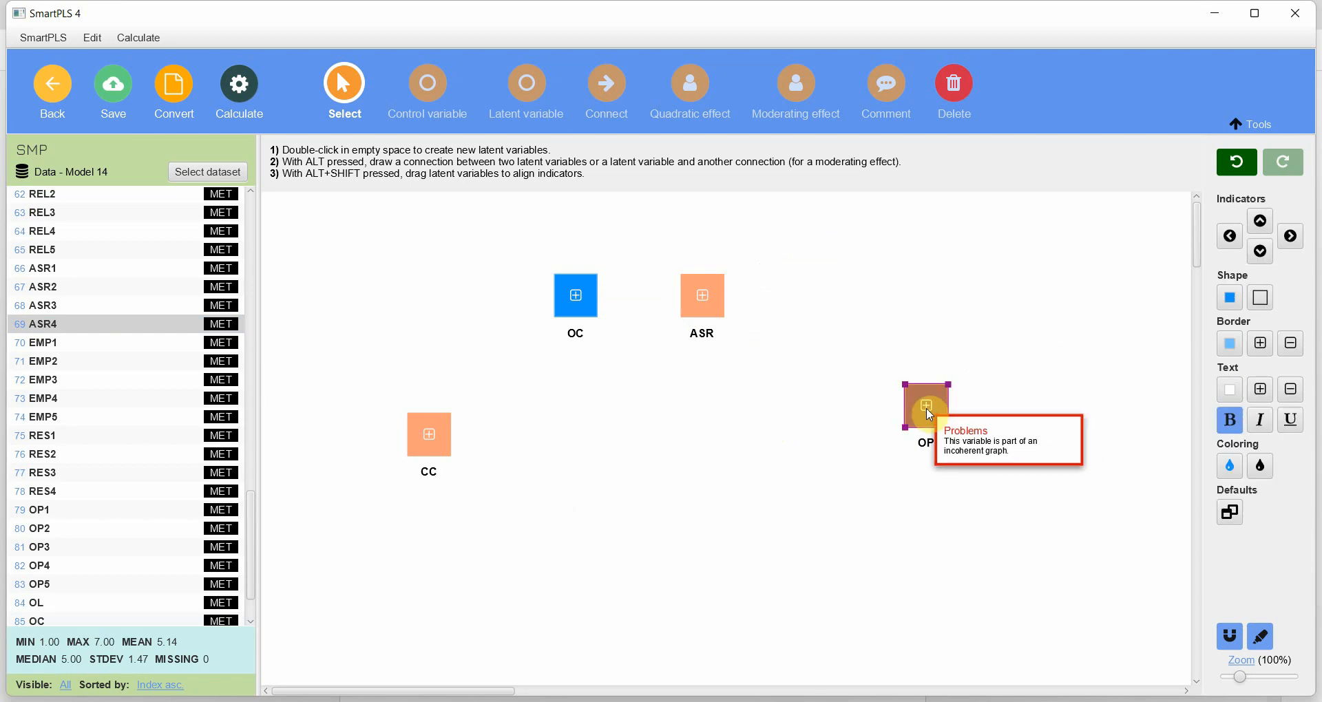
left_click(447, 446)
left_click_drag(448, 447, 448, 421)
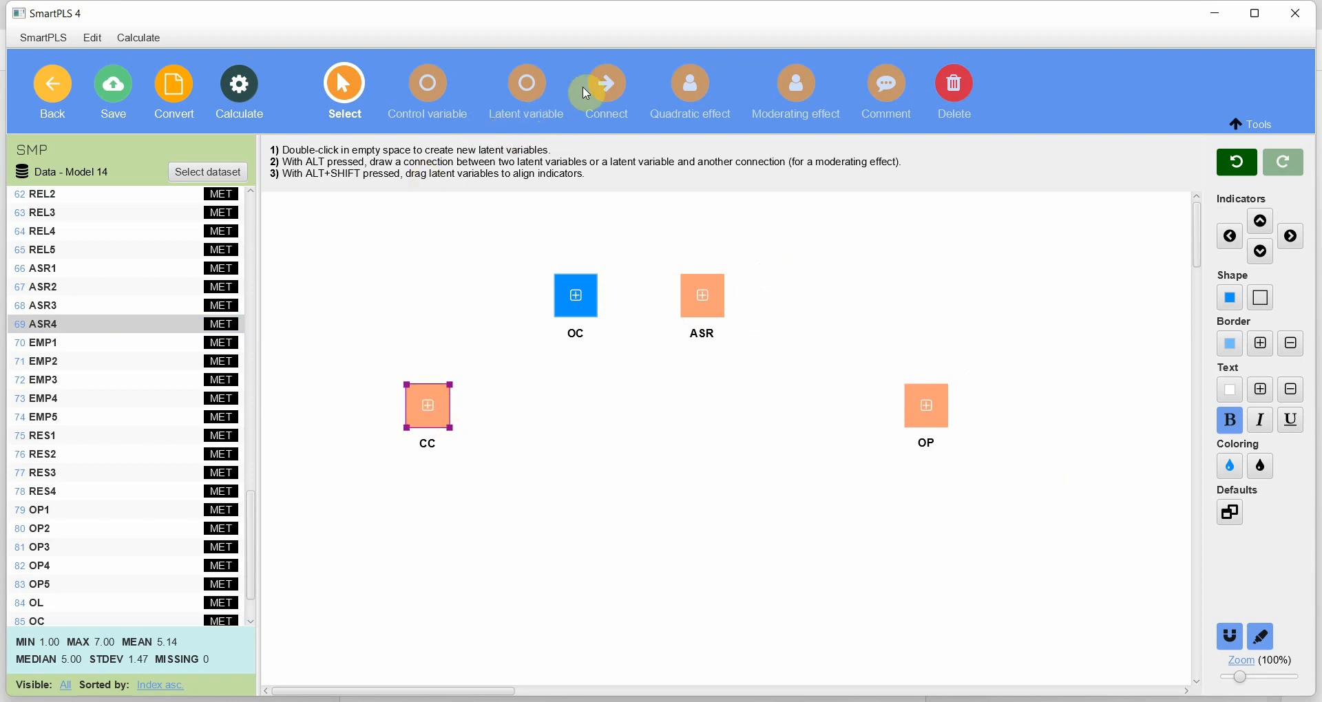
- Connect the variables with paths from CC to OP, CC to OC, OC to ASR and ASR to OP
left_click(606, 88)
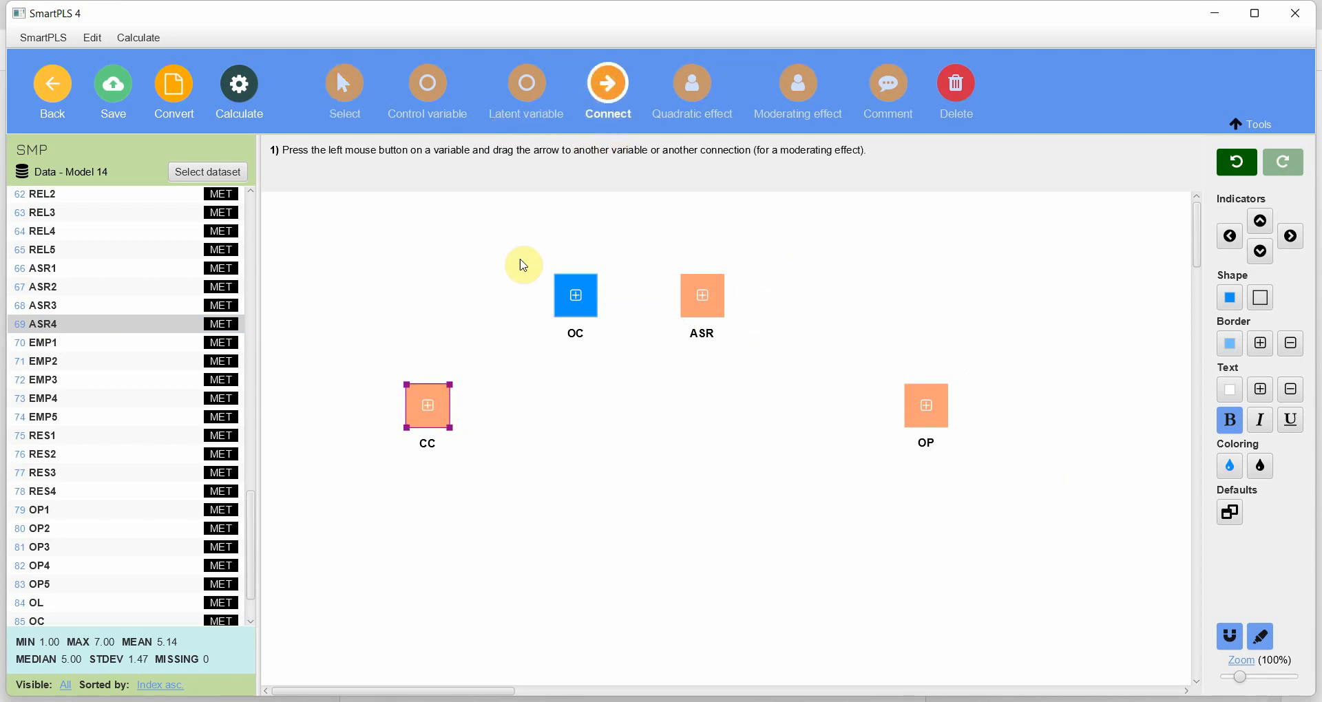
left_click_drag(434, 404, 929, 417)
left_click_drag(432, 406, 916, 417)
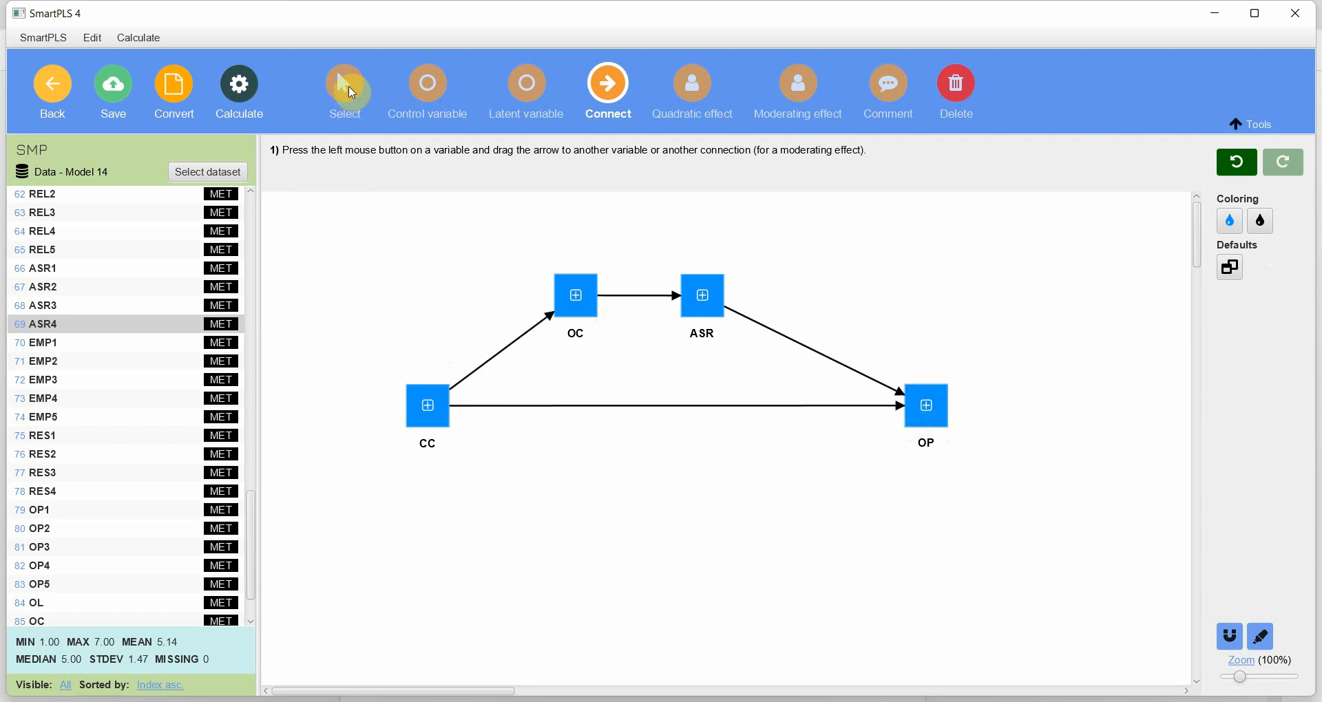
- Move OC and ASR together slightly right so they sit centred between CC and OP, and save the model
left_click(348, 92)
left_click_drag(504, 247, 757, 351)
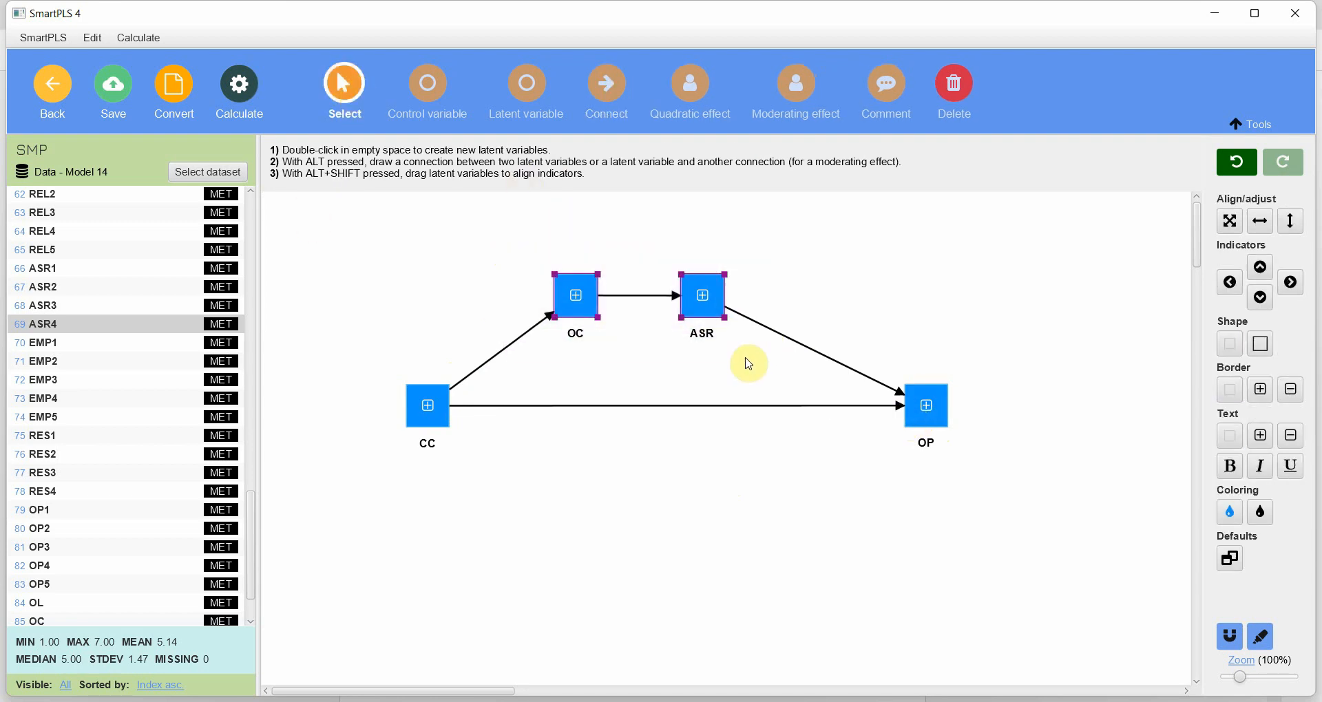
left_click(425, 399)
left_click(943, 416)
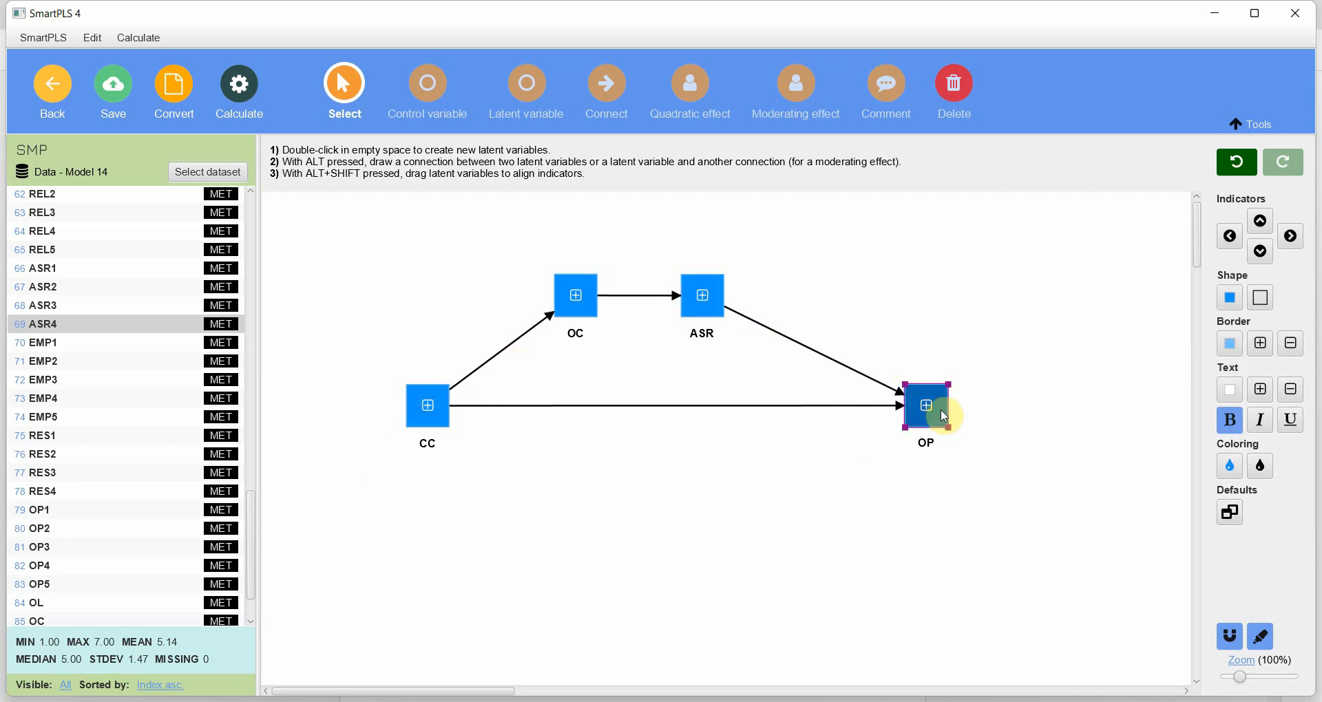
left_click_drag(543, 241, 763, 379)
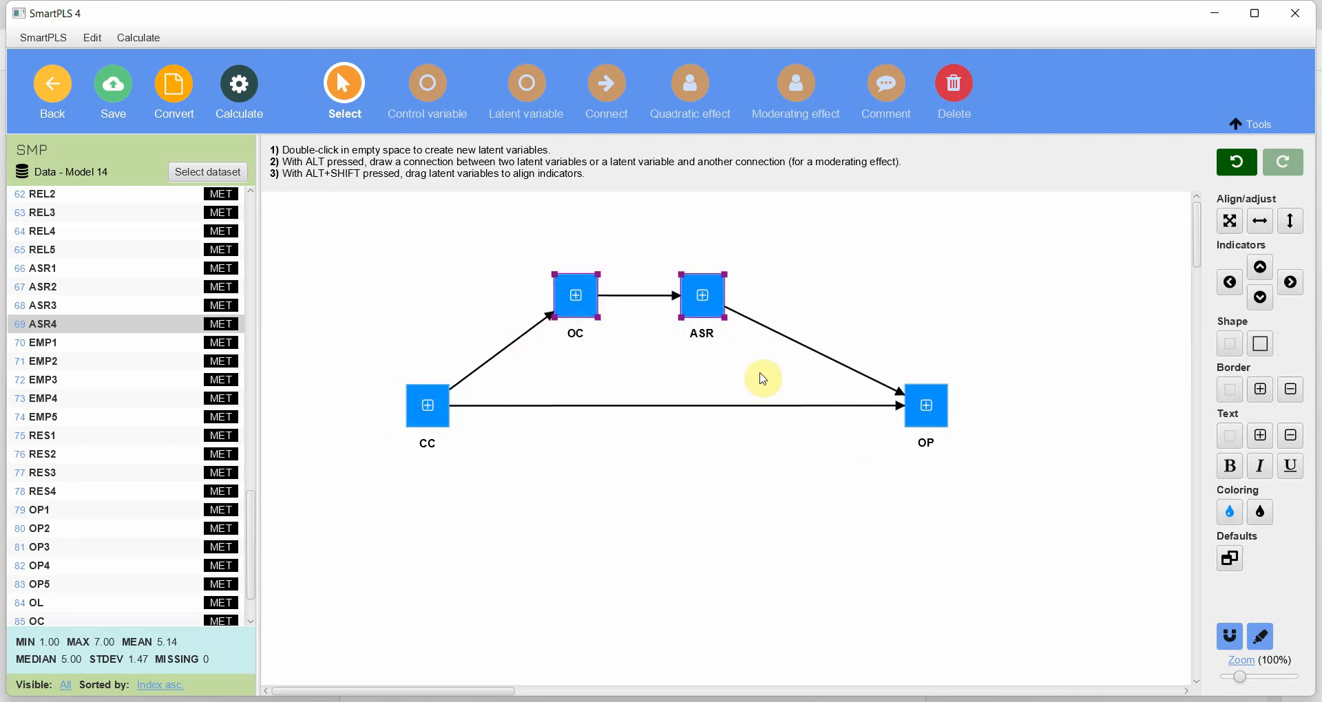
left_click_drag(714, 314, 751, 308)
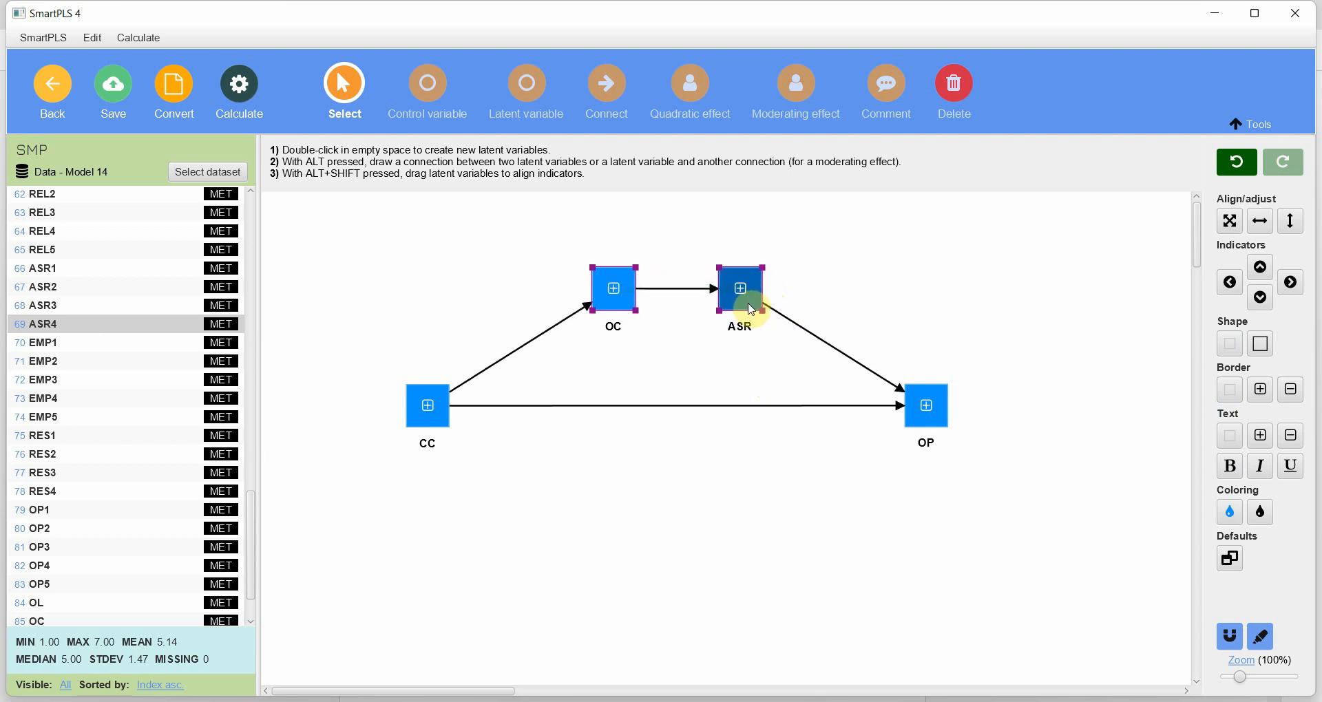
left_click(403, 275)
left_click(113, 86)
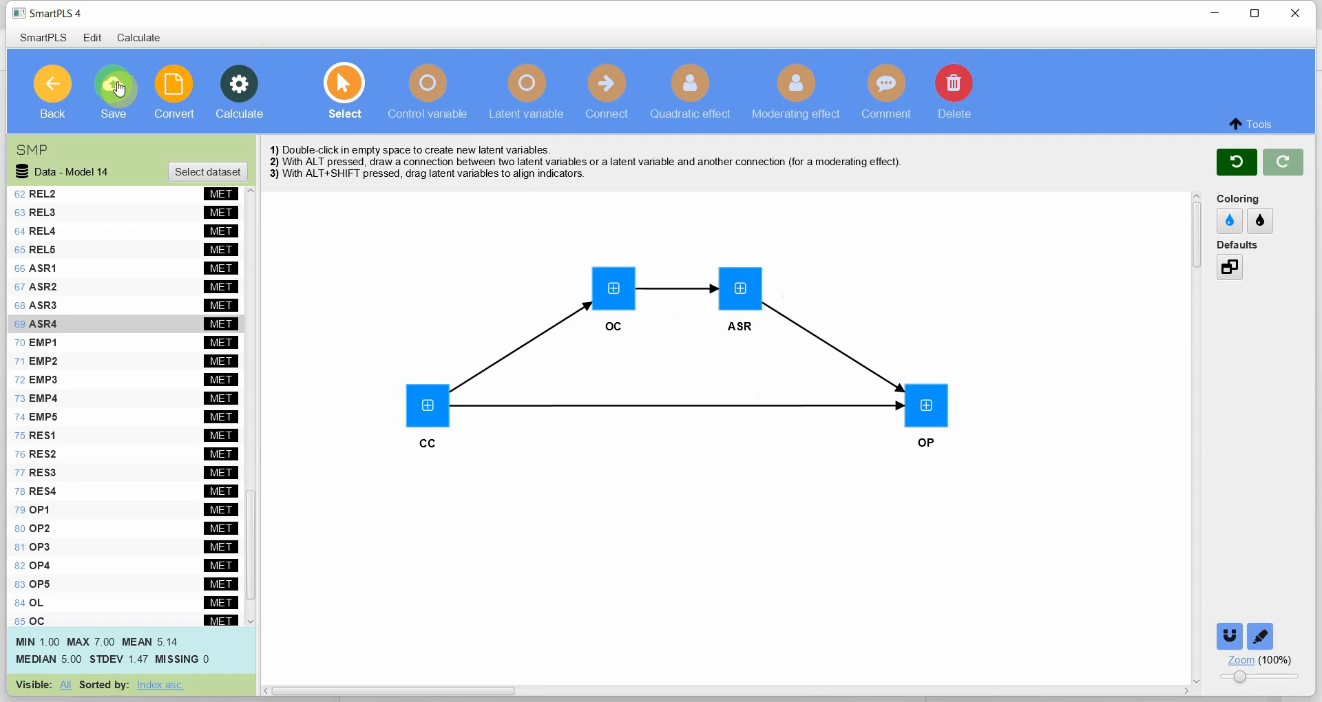
- Set up bootstrapping with 5000 subsamples, the bias-corrected and accelerated (BCa) confidence interval method and a one-tailed test
left_click(234, 86)
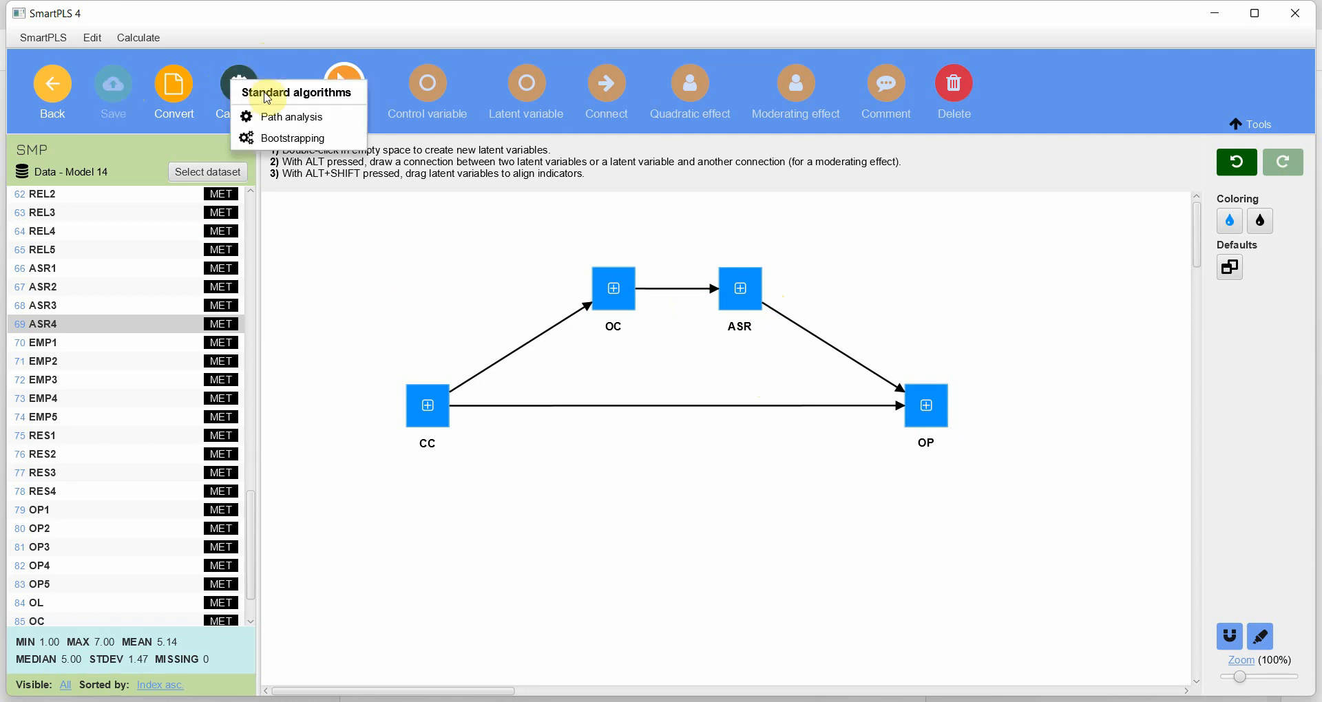
left_click(305, 136)
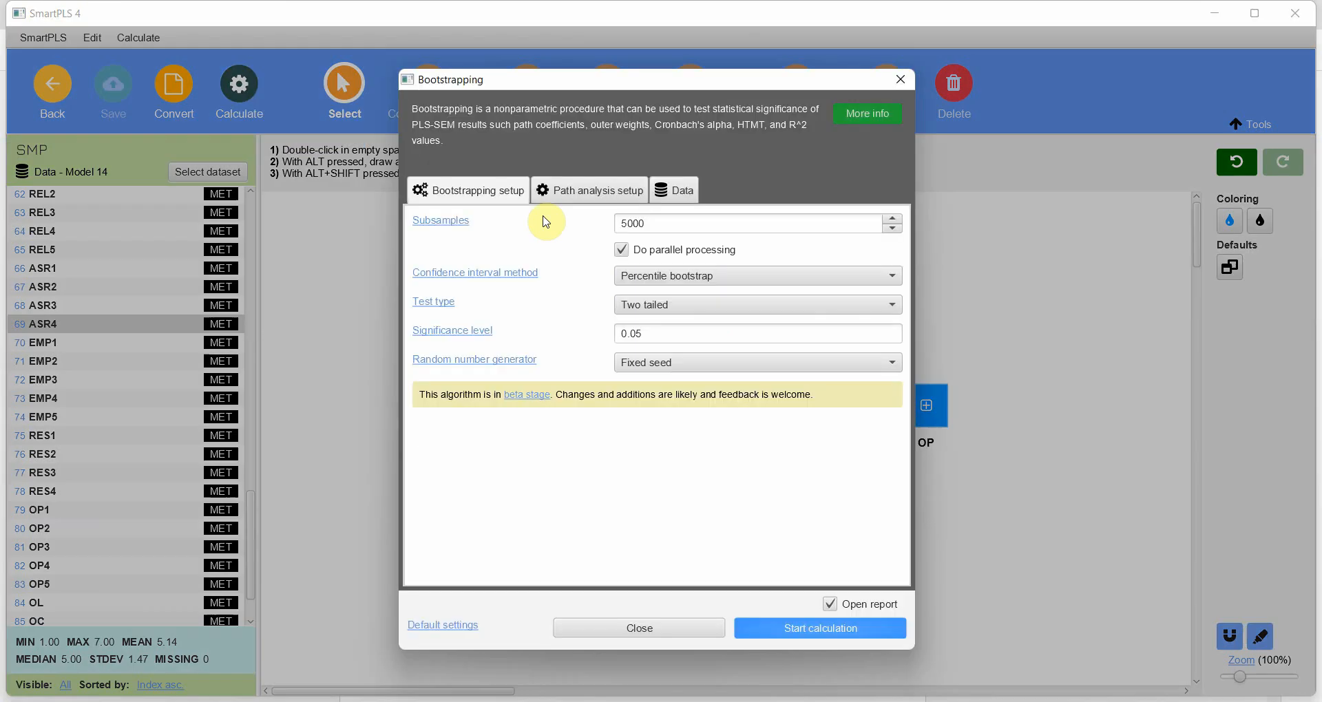
left_click(663, 219)
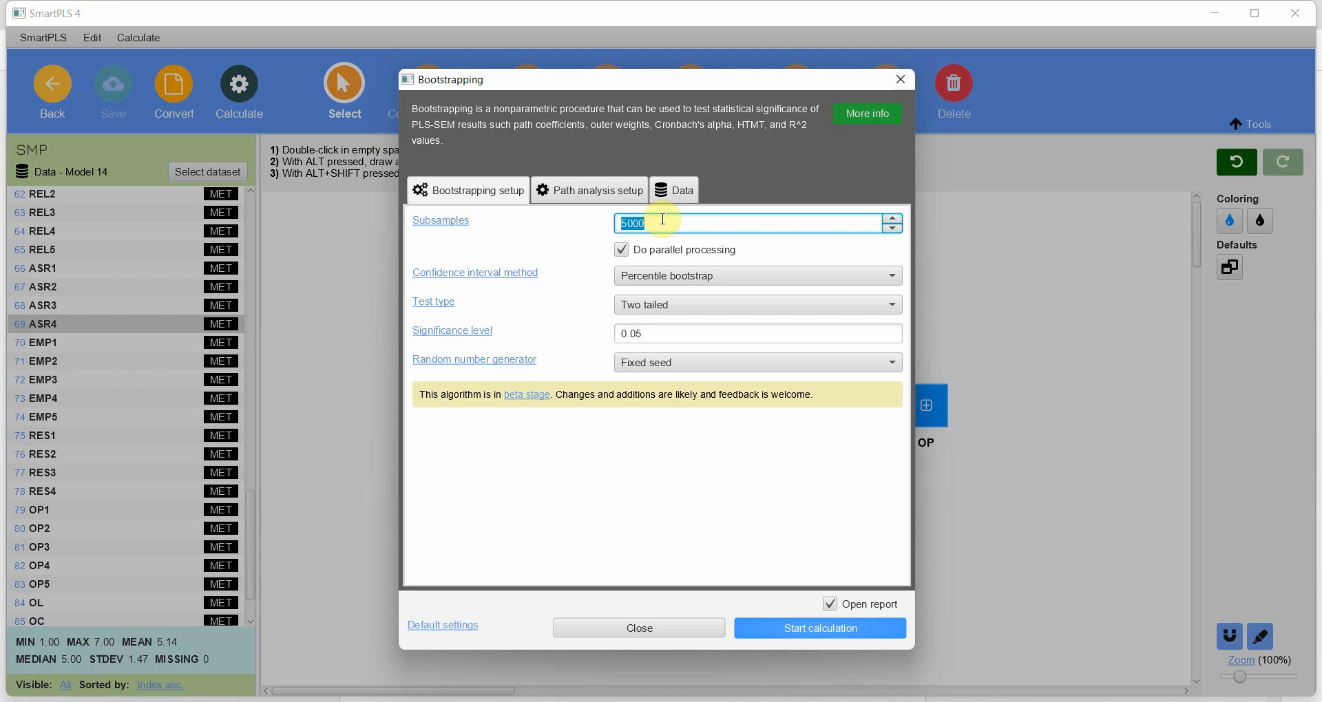
left_click(681, 276)
left_click(683, 337)
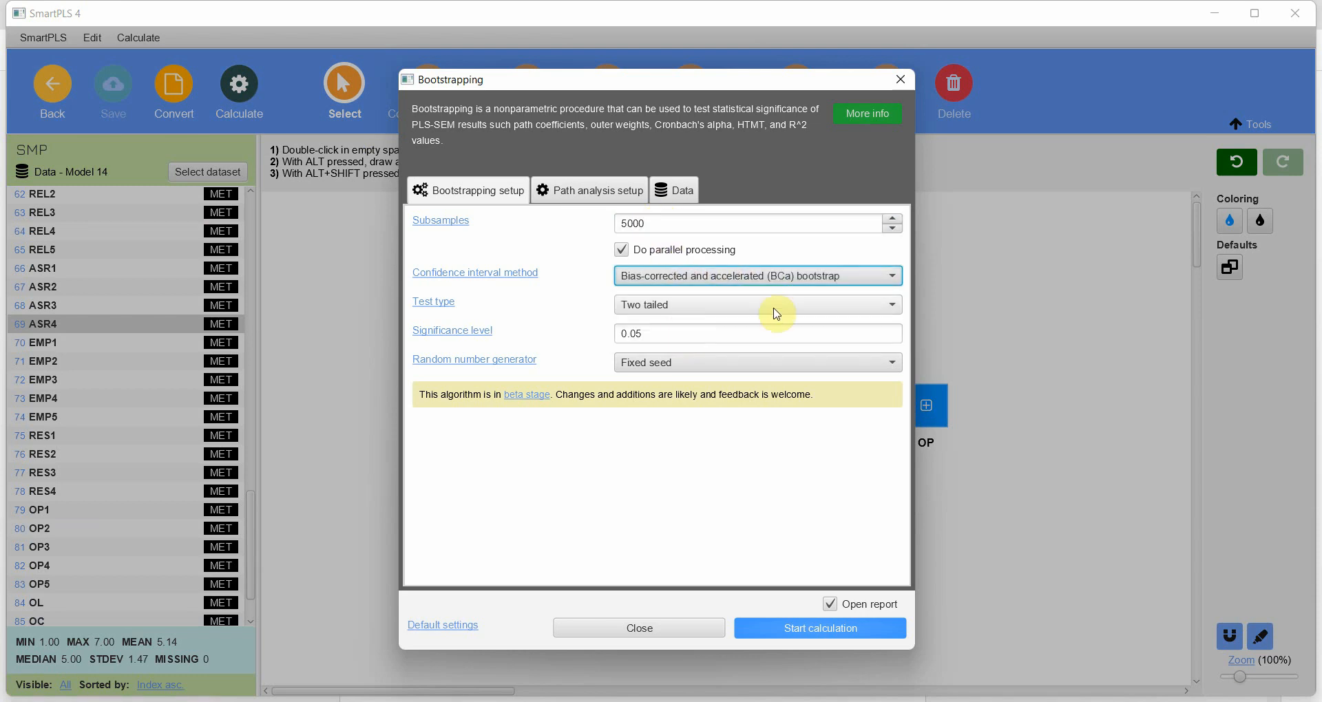
left_click(653, 220)
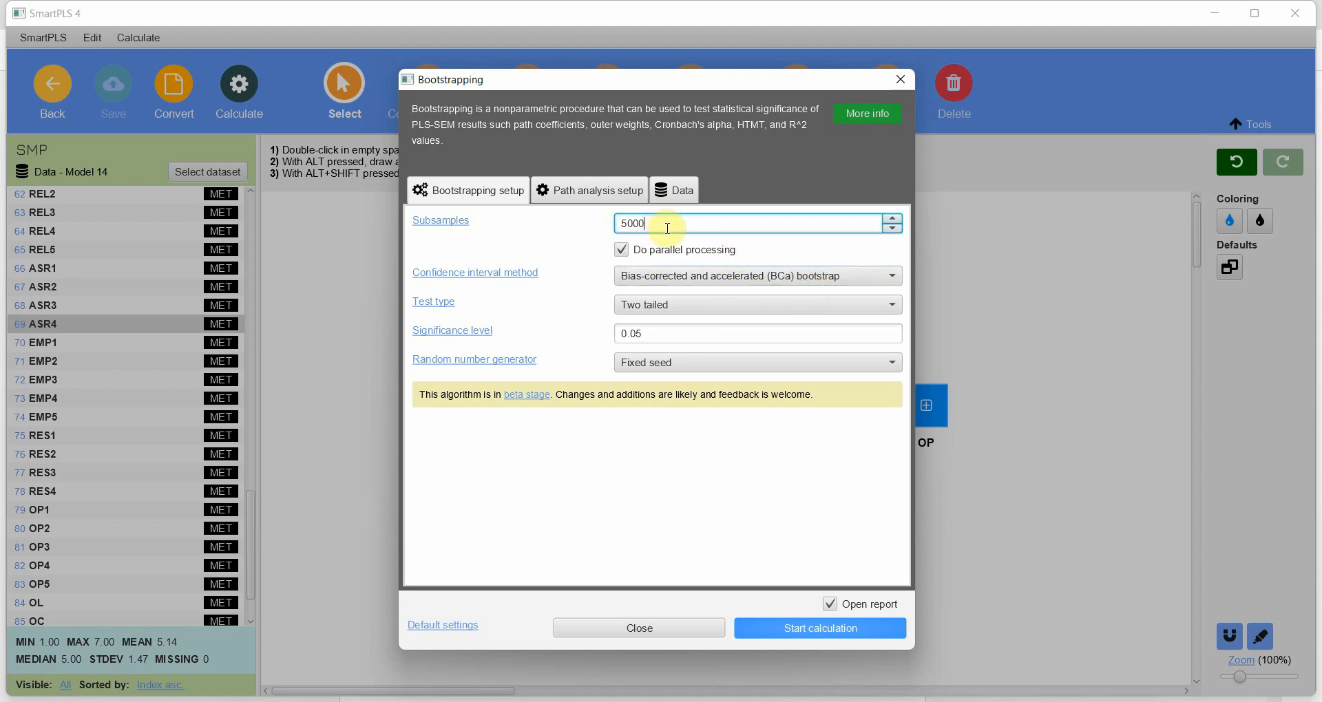
left_click(671, 310)
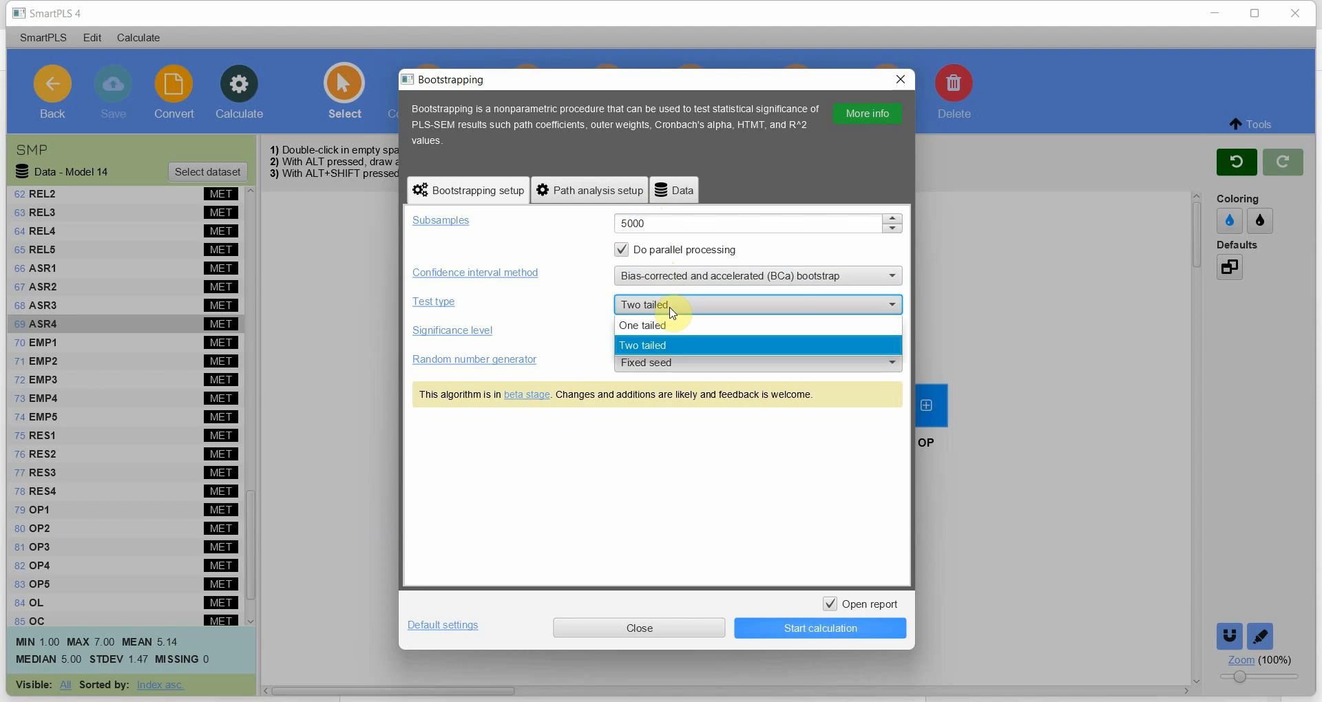
left_click(665, 324)
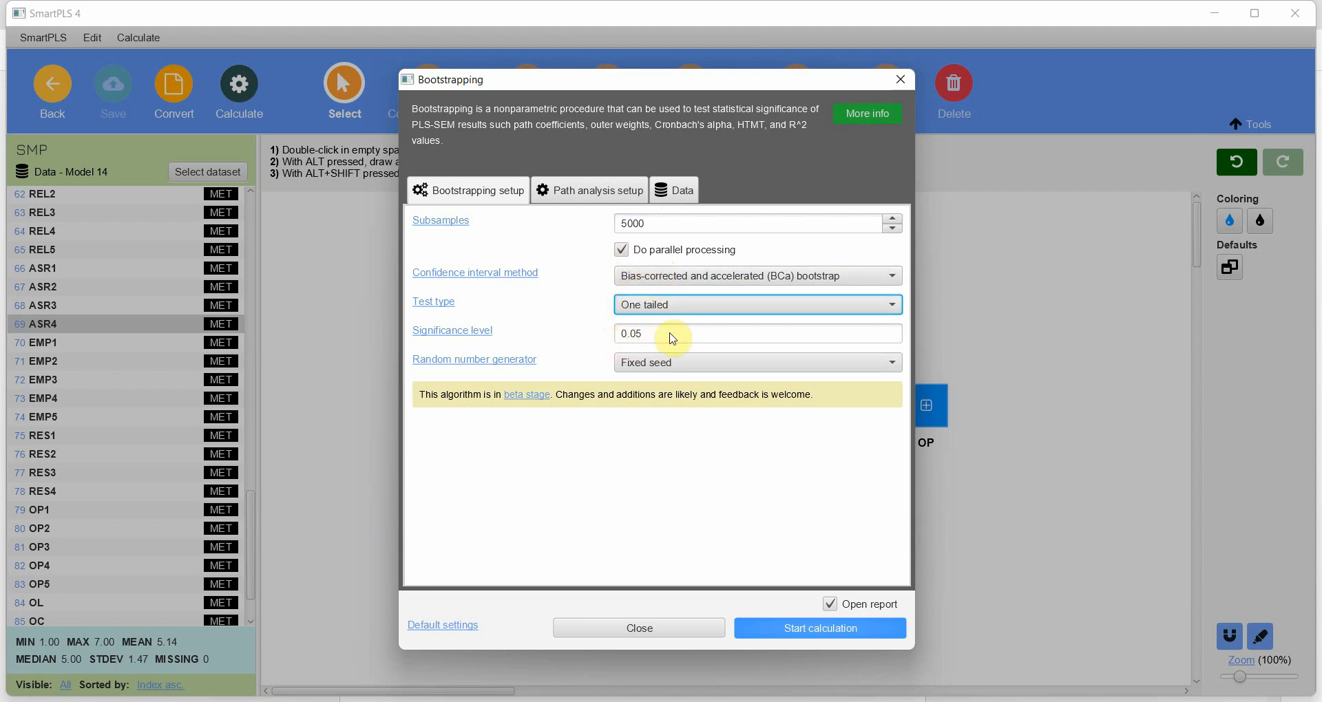
- Set the path analysis data metric to Standardized and start the bootstrapping calculation
left_click(584, 186)
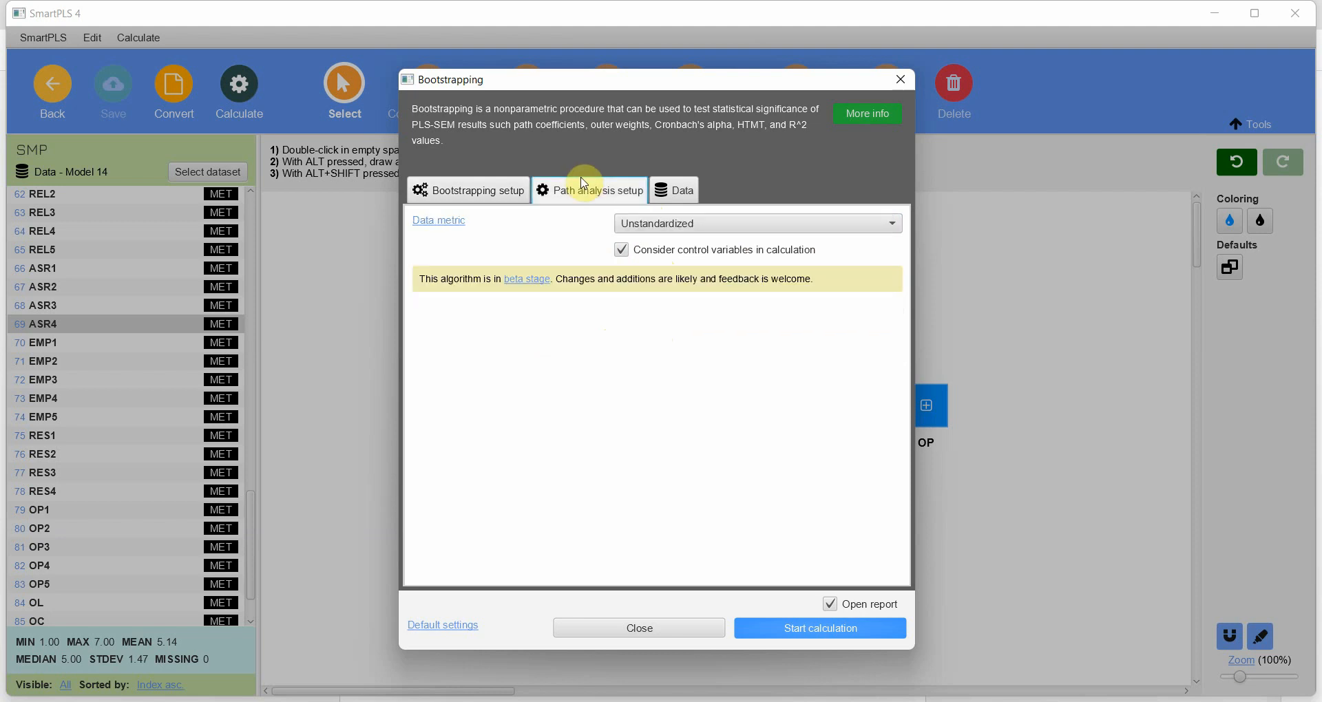
left_click(678, 222)
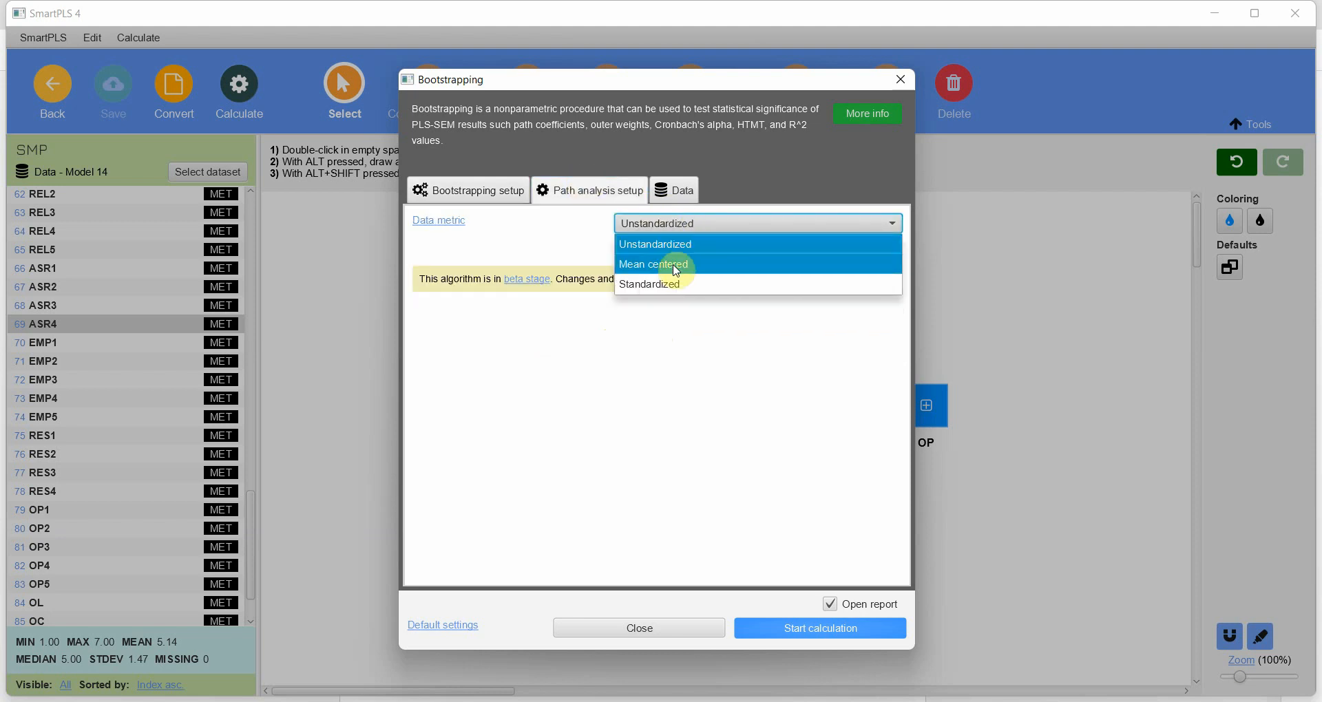
left_click(693, 283)
left_click(693, 283)
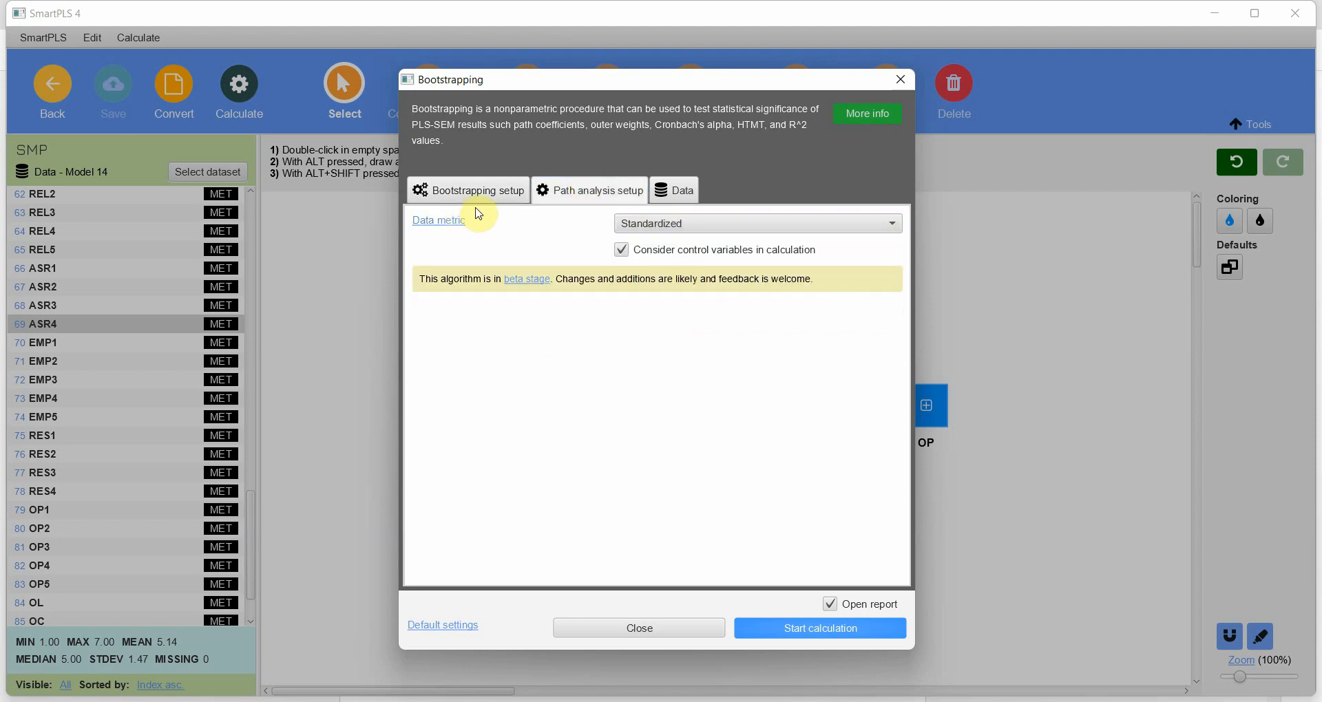
left_click(791, 630)
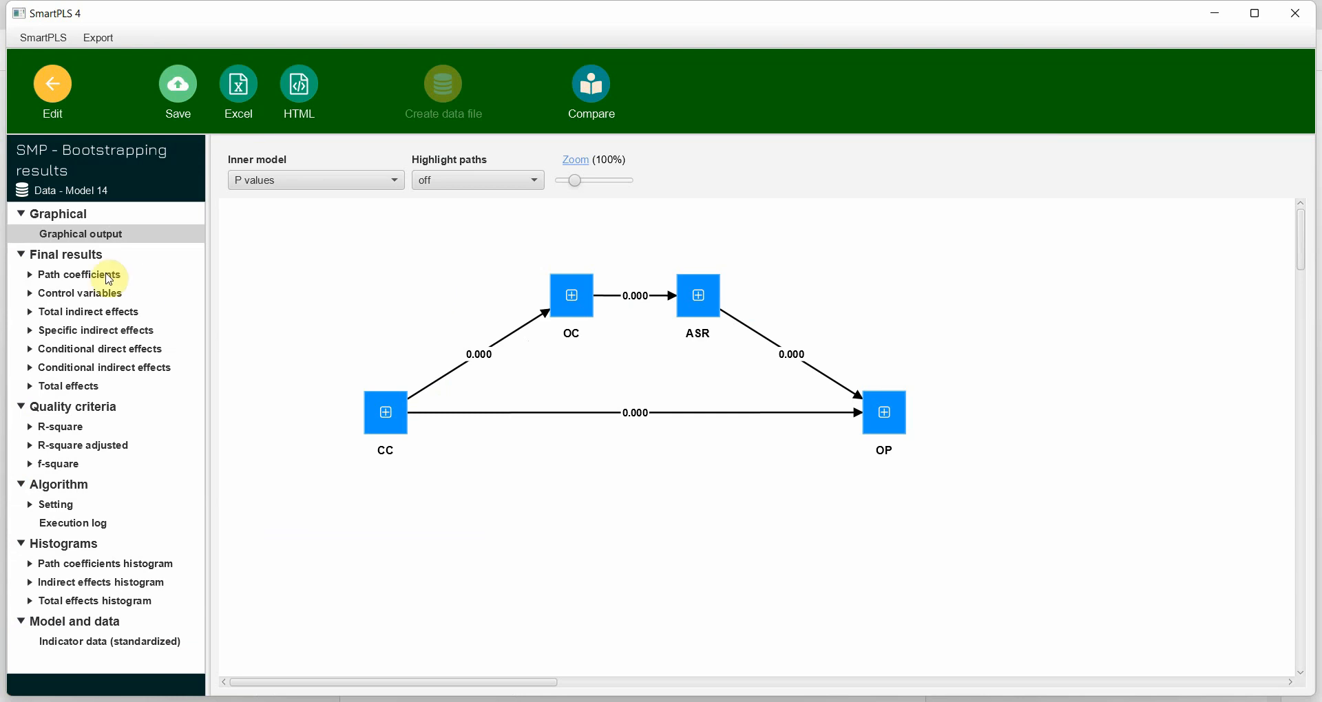
- Review the path coefficients table for the direct paths between CC, OC, ASR and OP
left_click(87, 279)
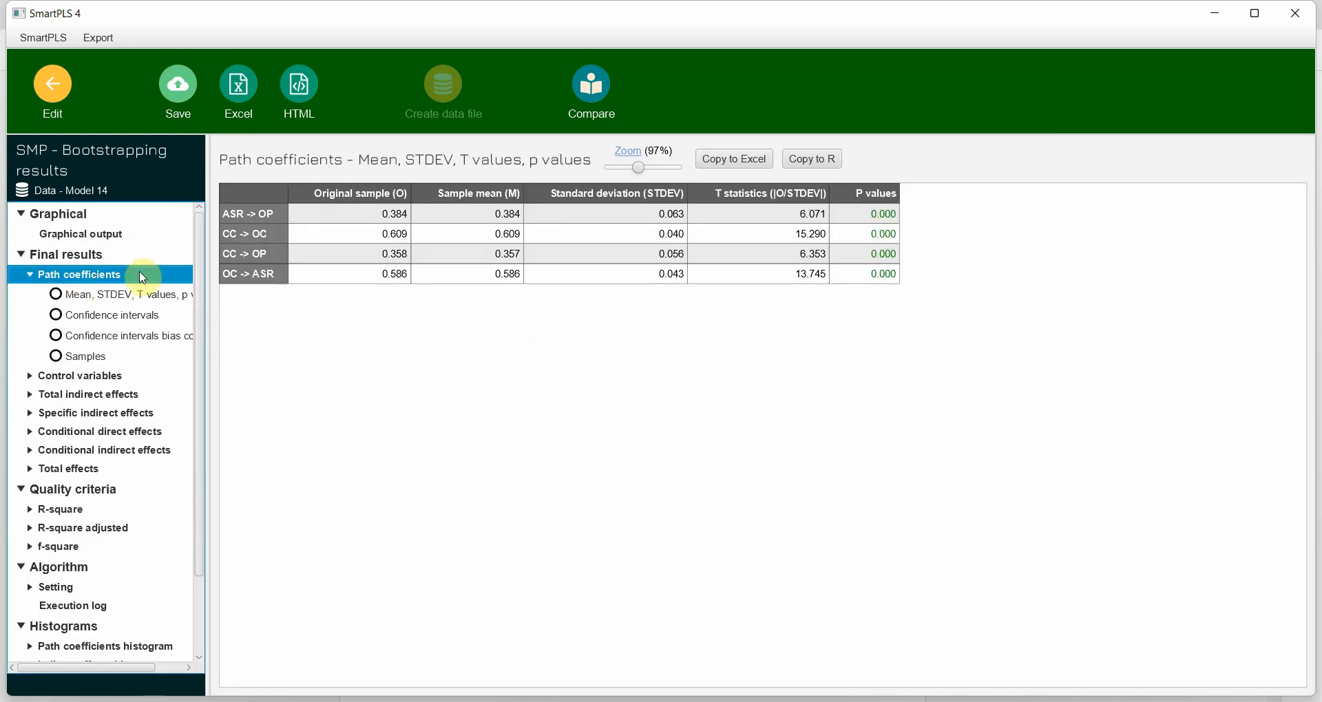
left_click(347, 216)
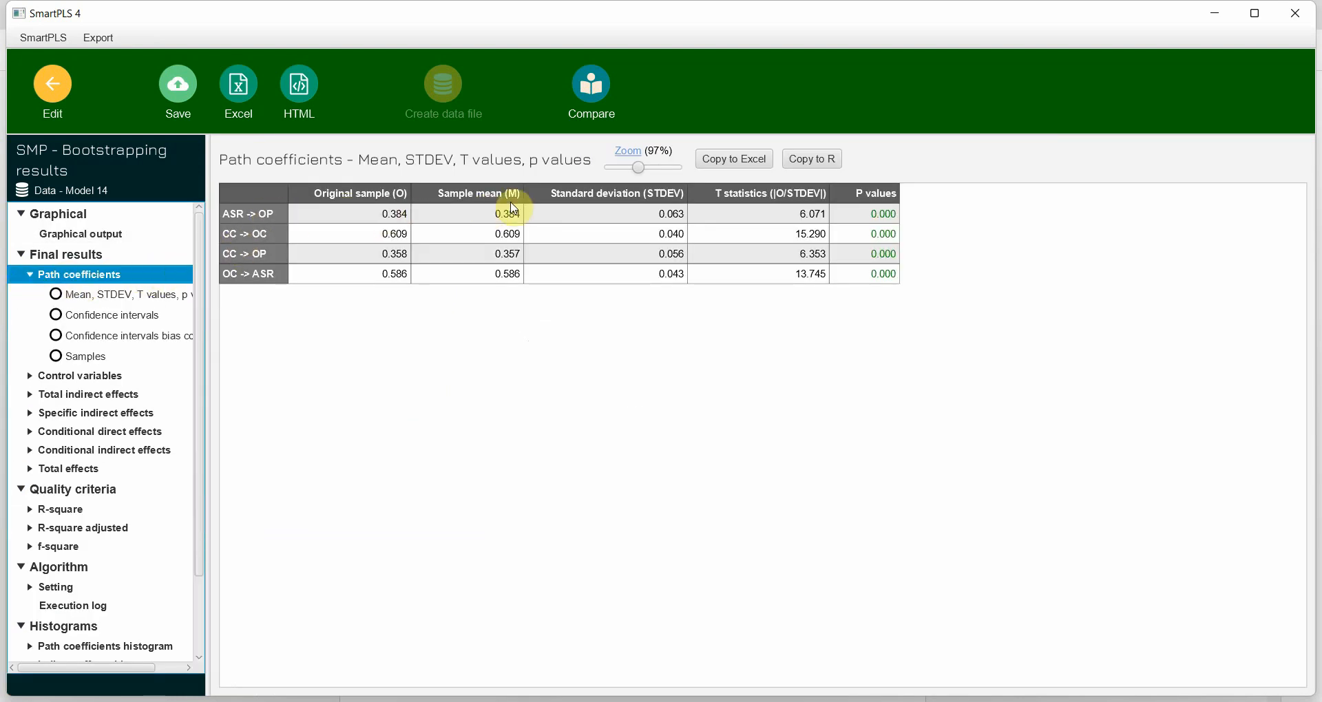
left_click(326, 241)
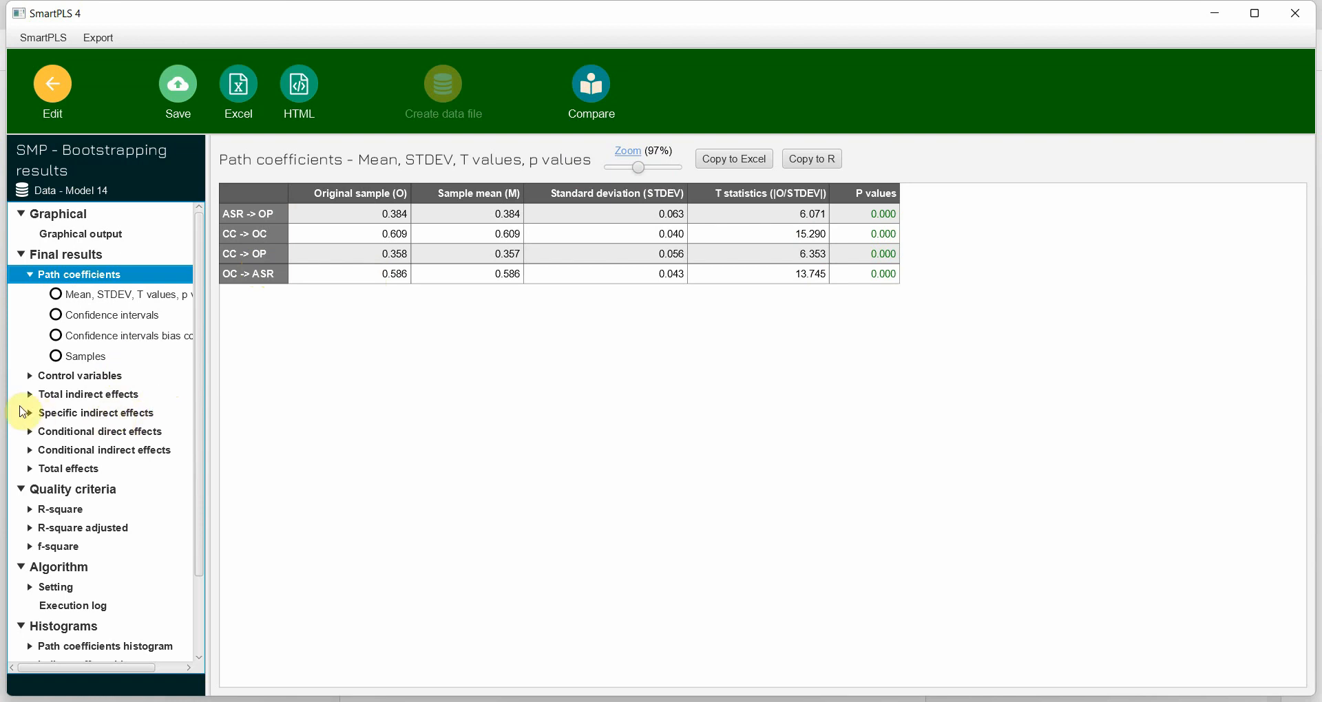
- Review the specific indirect effects for CC -> OC -> ASR, CC -> OC -> ASR -> OP and OC -> ASR -> OP
left_click(99, 417)
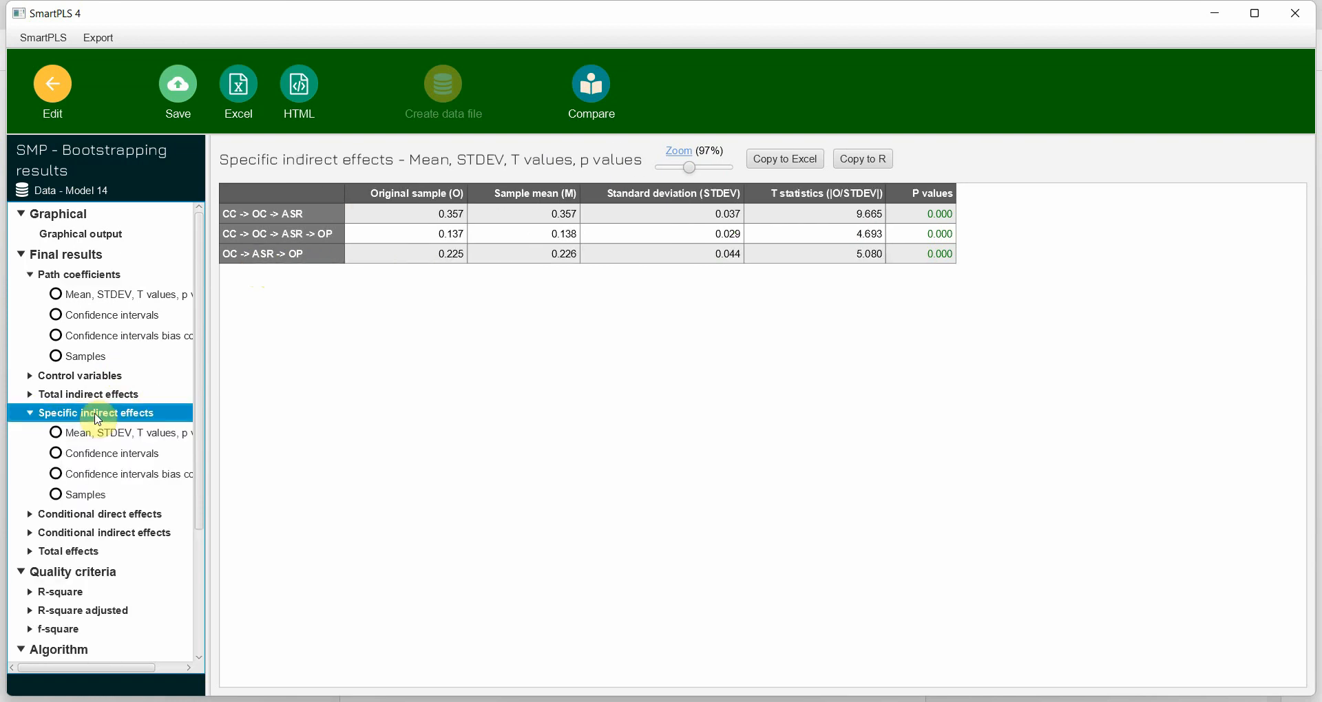
left_click(383, 233)
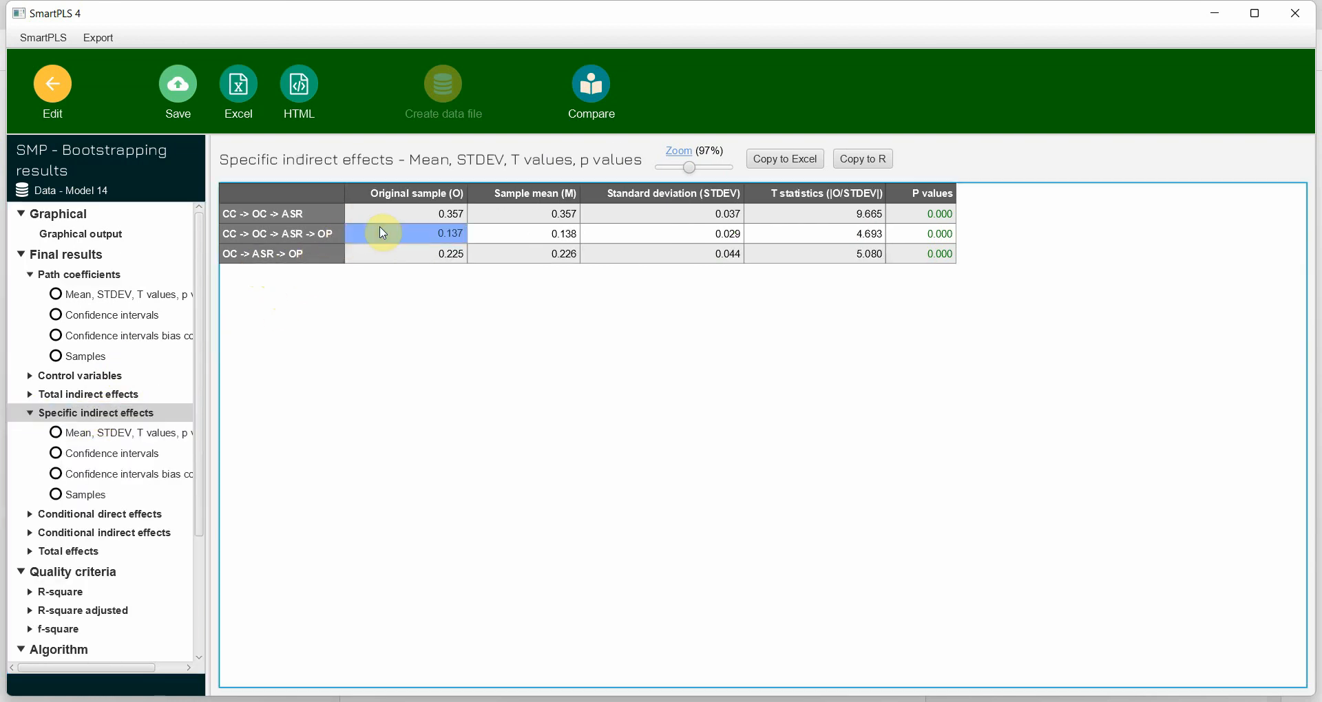
left_click(350, 213)
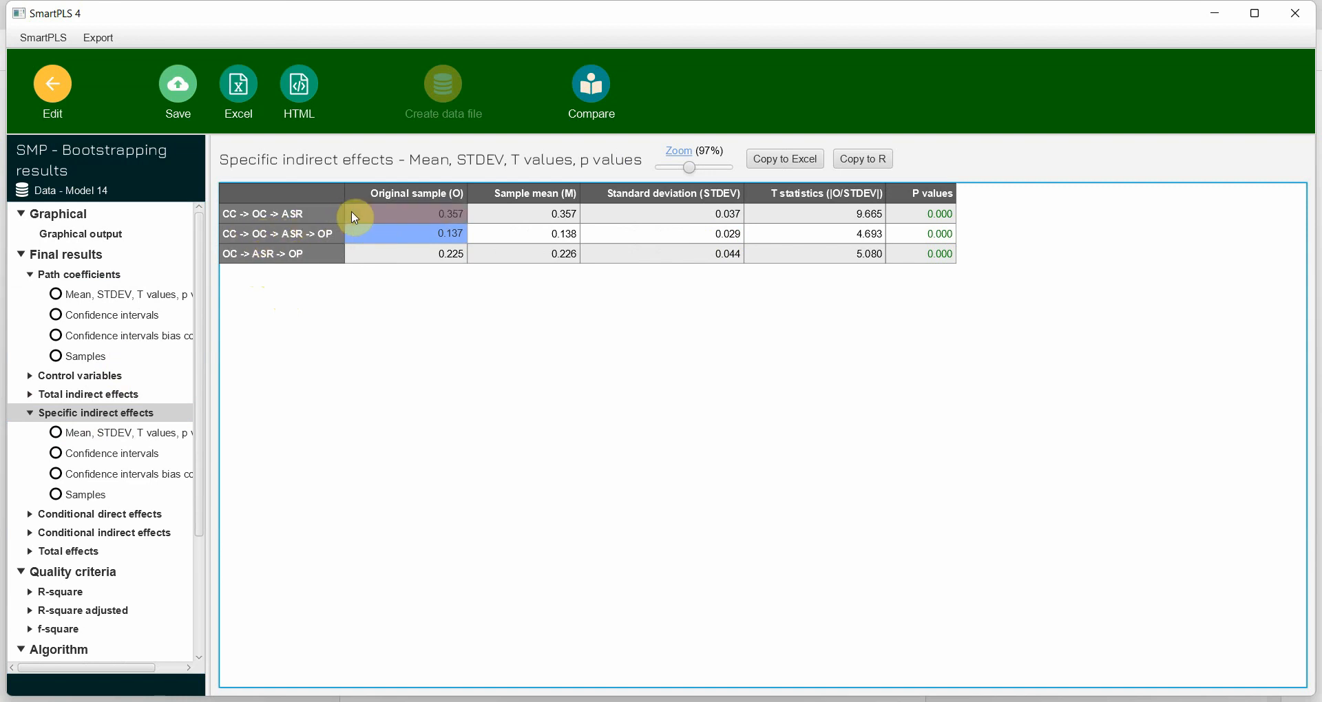
left_click(356, 258)
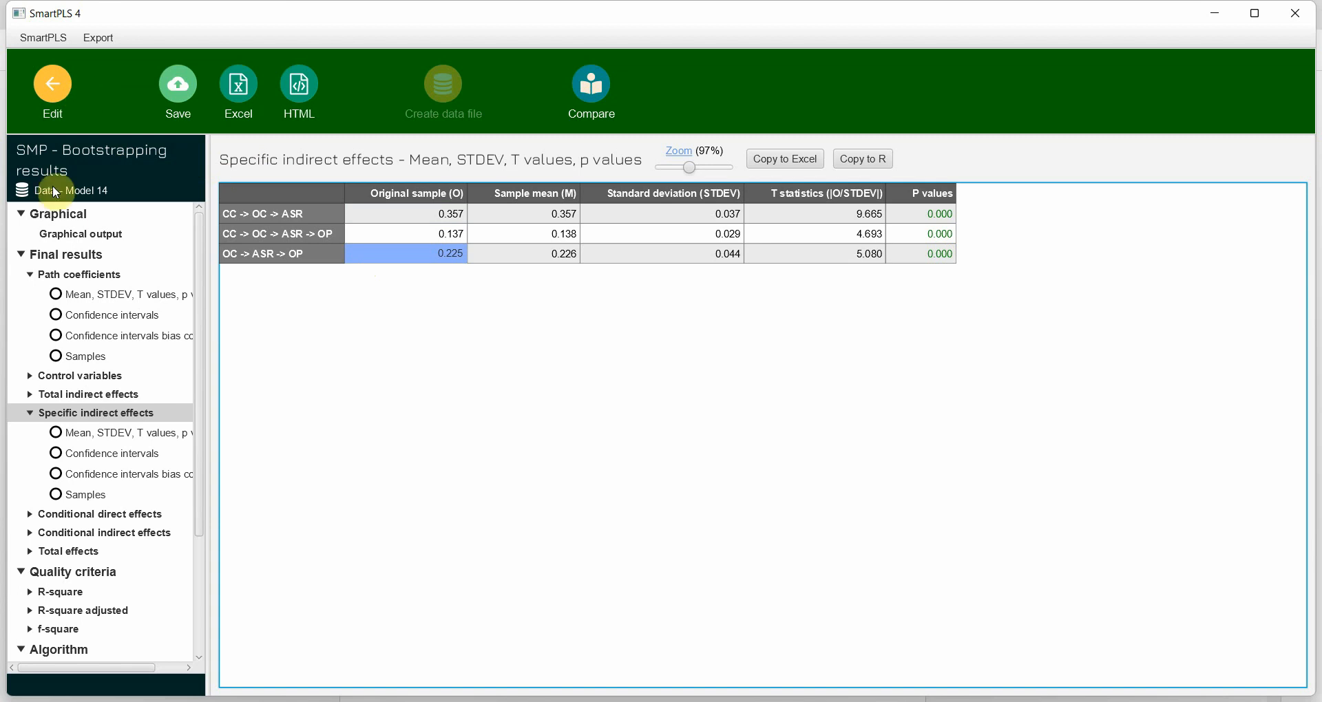
- Examine the graphical output, tracing the serial mediation route from CC through OC and ASR to OP
left_click(69, 240)
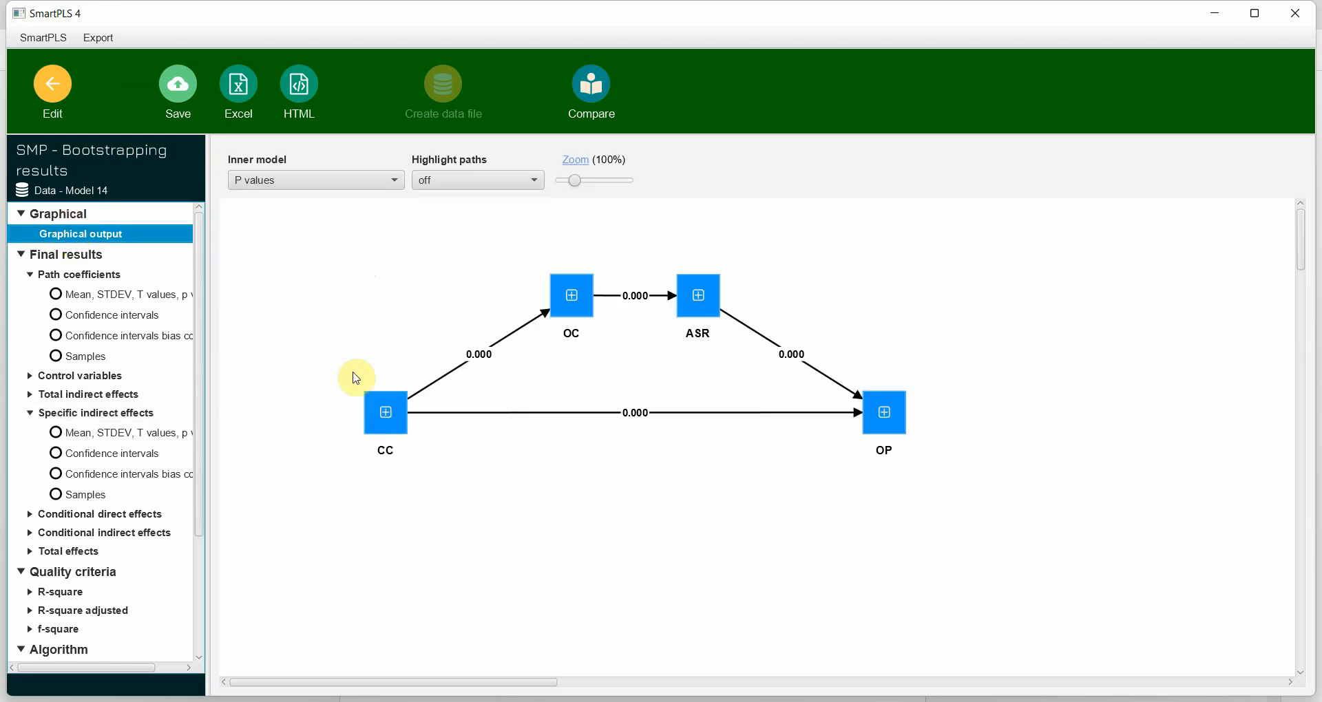
left_click(383, 413)
left_click(570, 298)
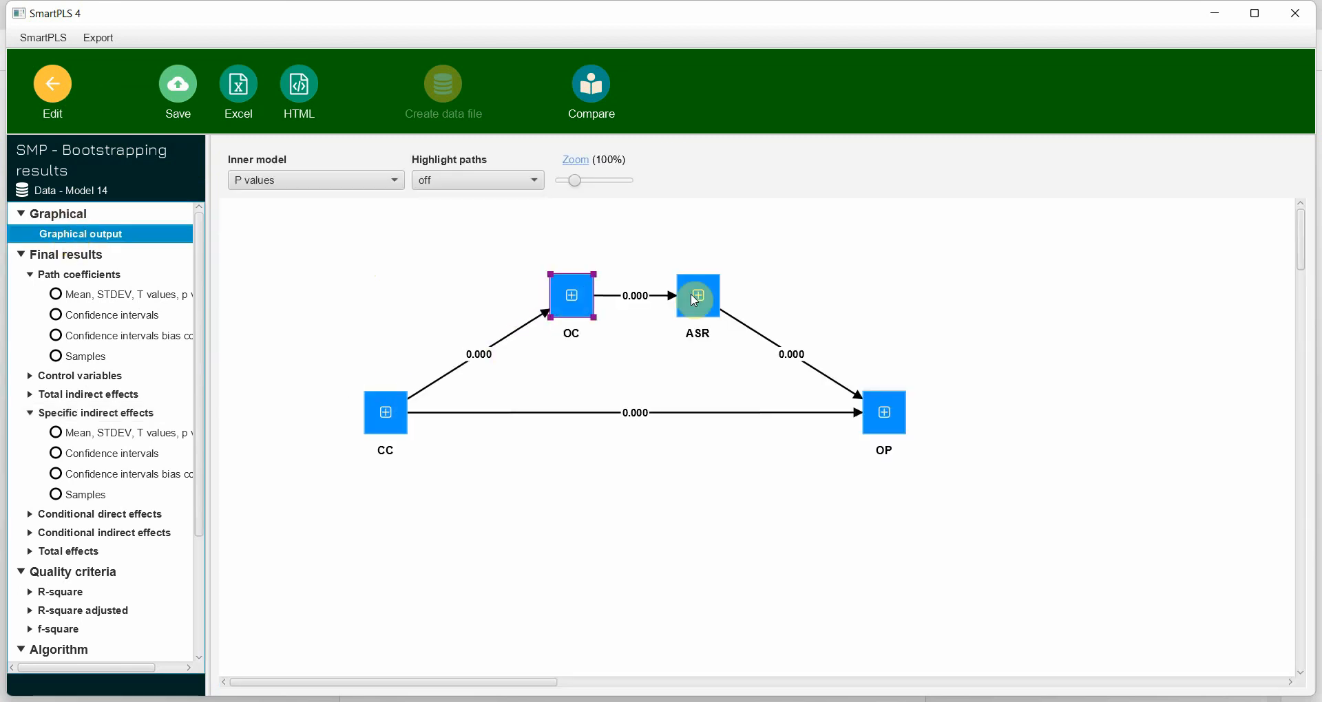
left_click(707, 302)
left_click(575, 310)
left_click(705, 306)
left_click(861, 405)
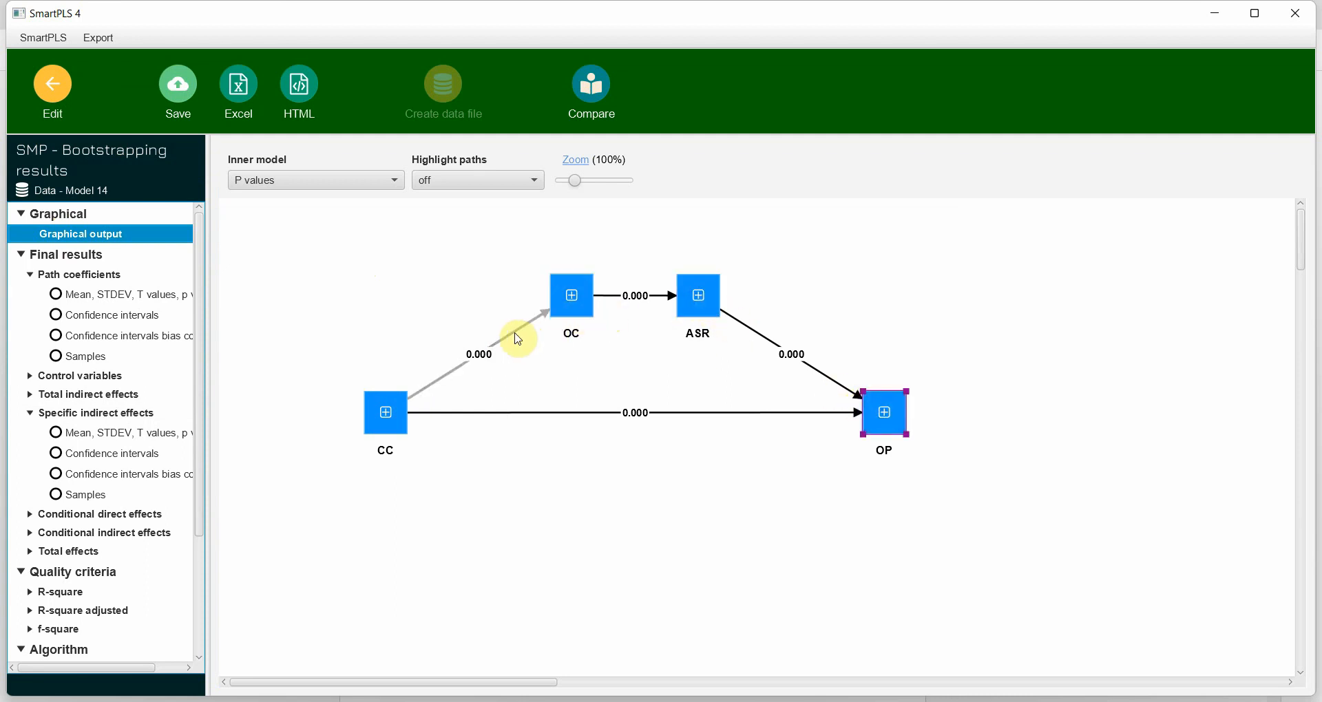
left_click(573, 292)
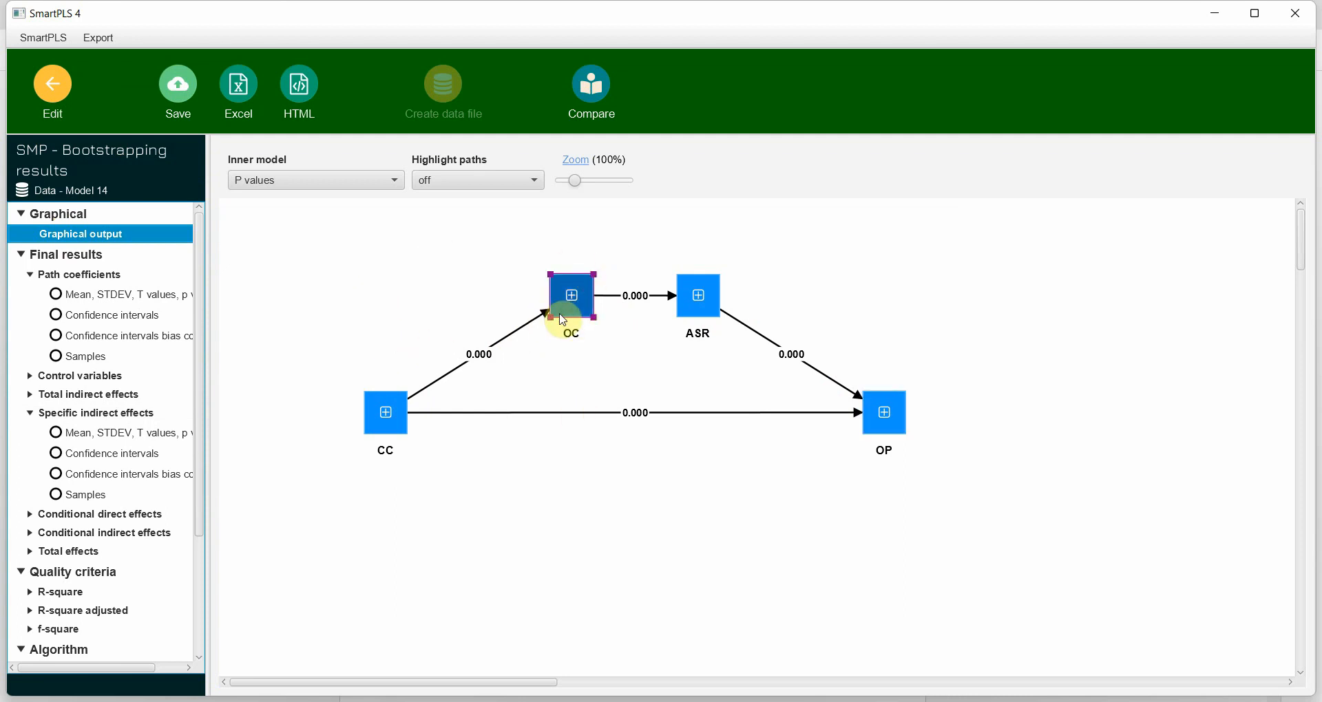
left_click(709, 294)
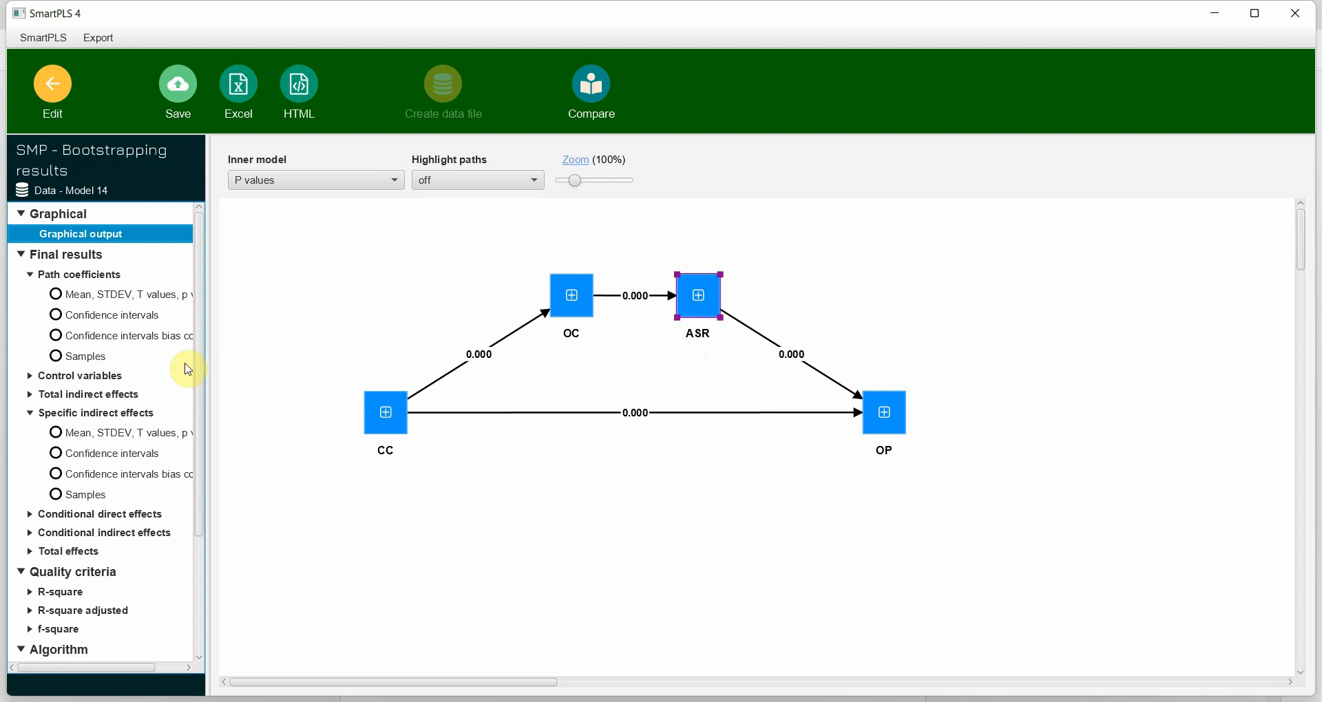
- Reopen the specific indirect effects and highlight the whole CC -> OC -> ASR -> OP row
left_click(102, 415)
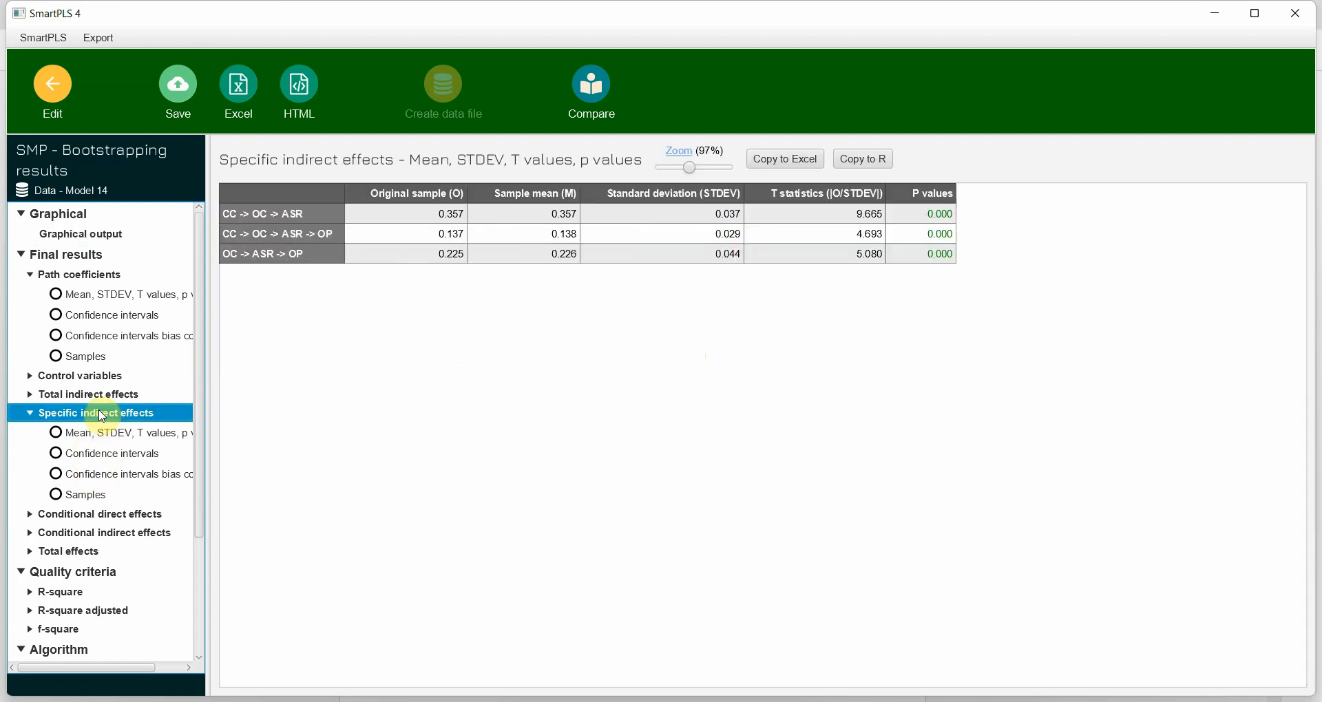
left_click(384, 225)
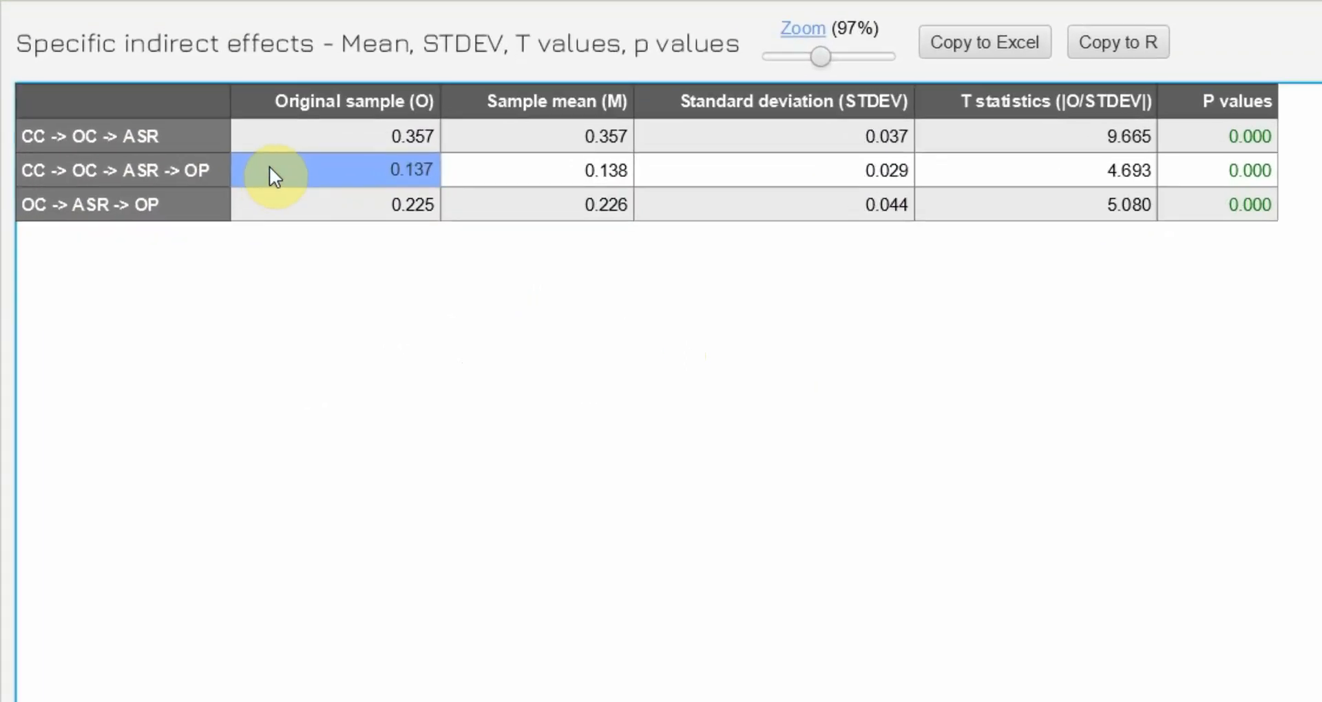
key("shift+Right")
key("shift+Right")
key("shift+Right")
key("shift+Right")
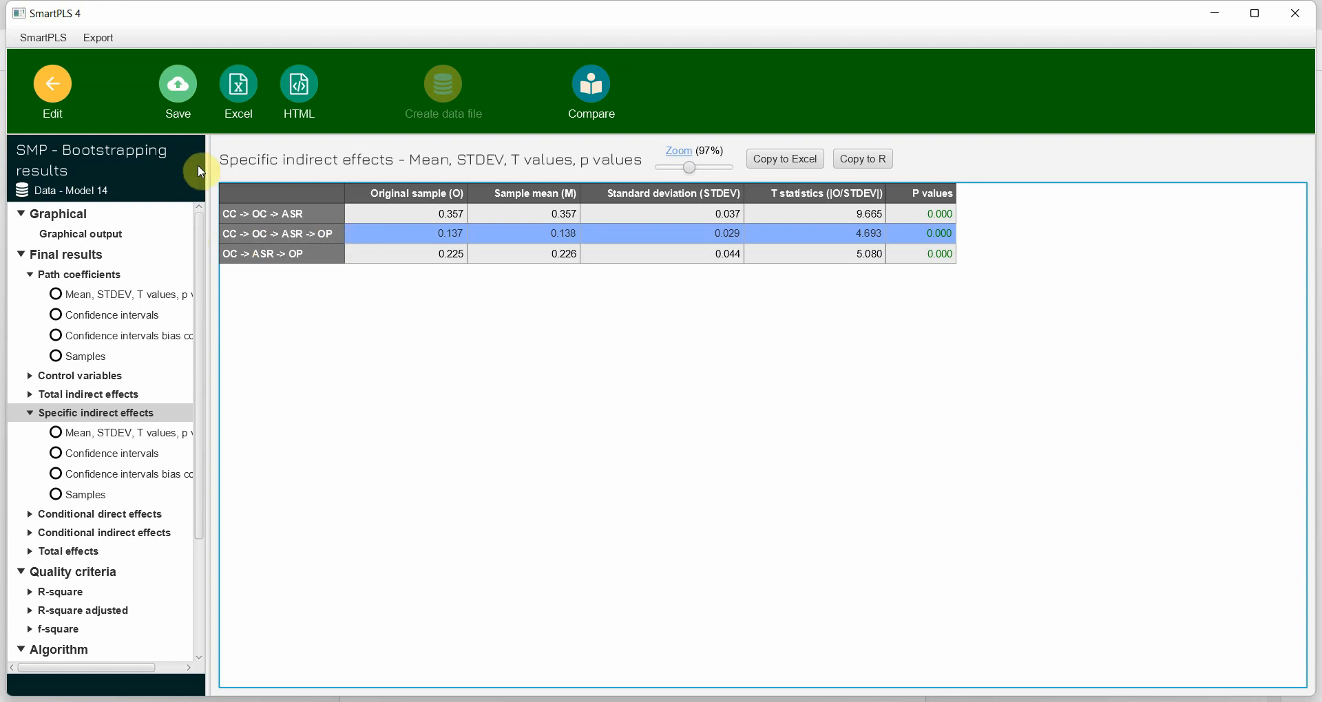
- Return to the graphical output, then switch to the Serial Mediation document in Word and examine its empty mediation summary table
left_click(94, 237)
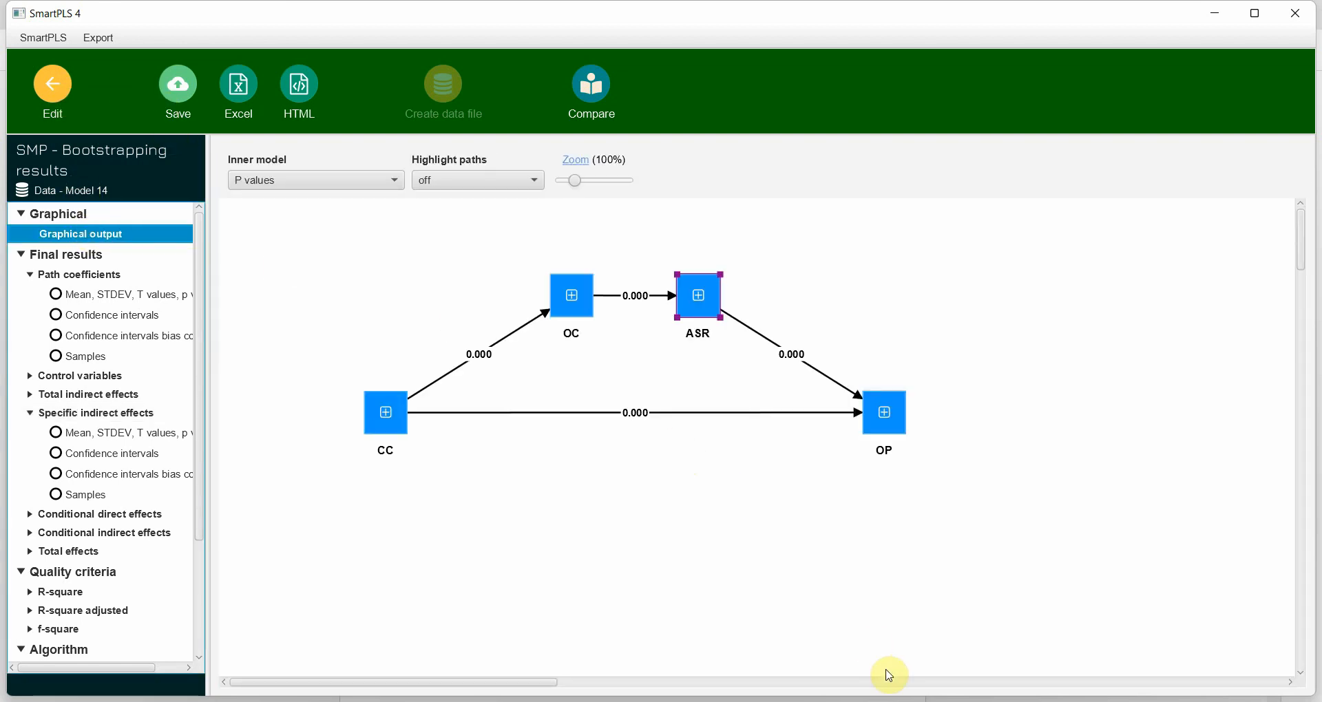
mouse_move(819, 700)
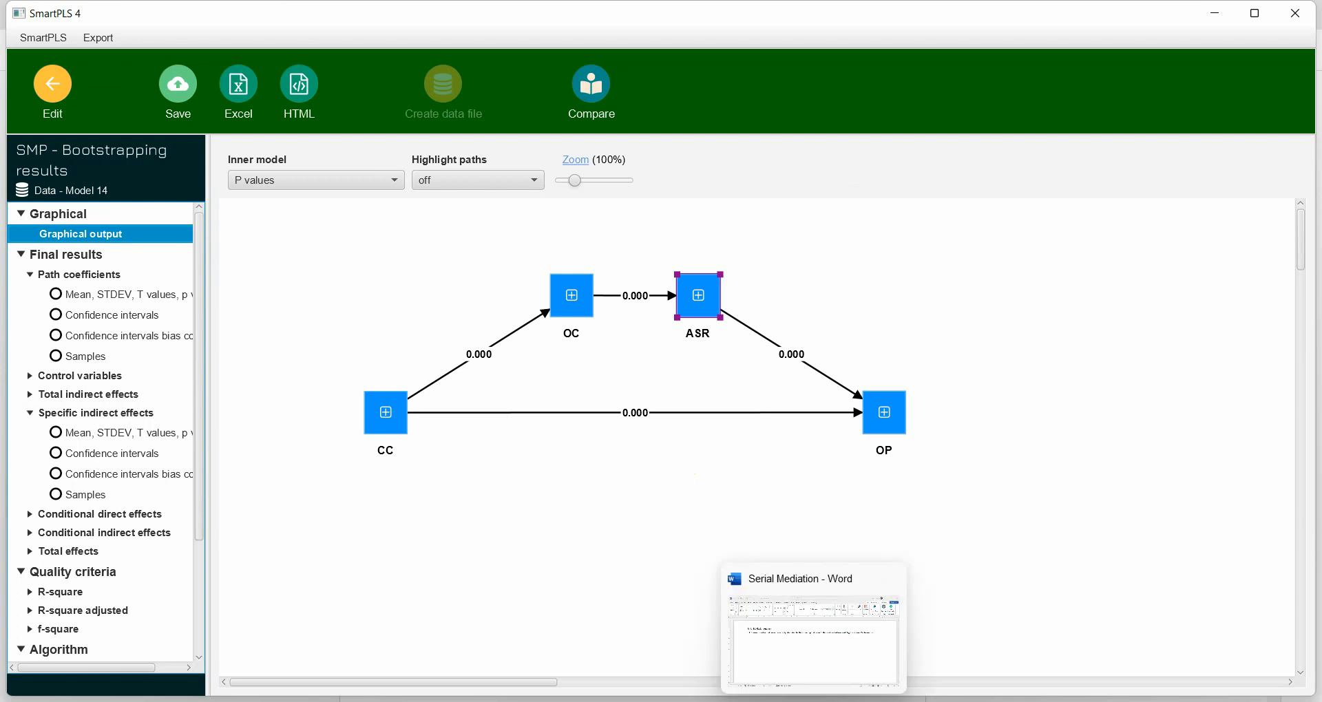
left_click(812, 641)
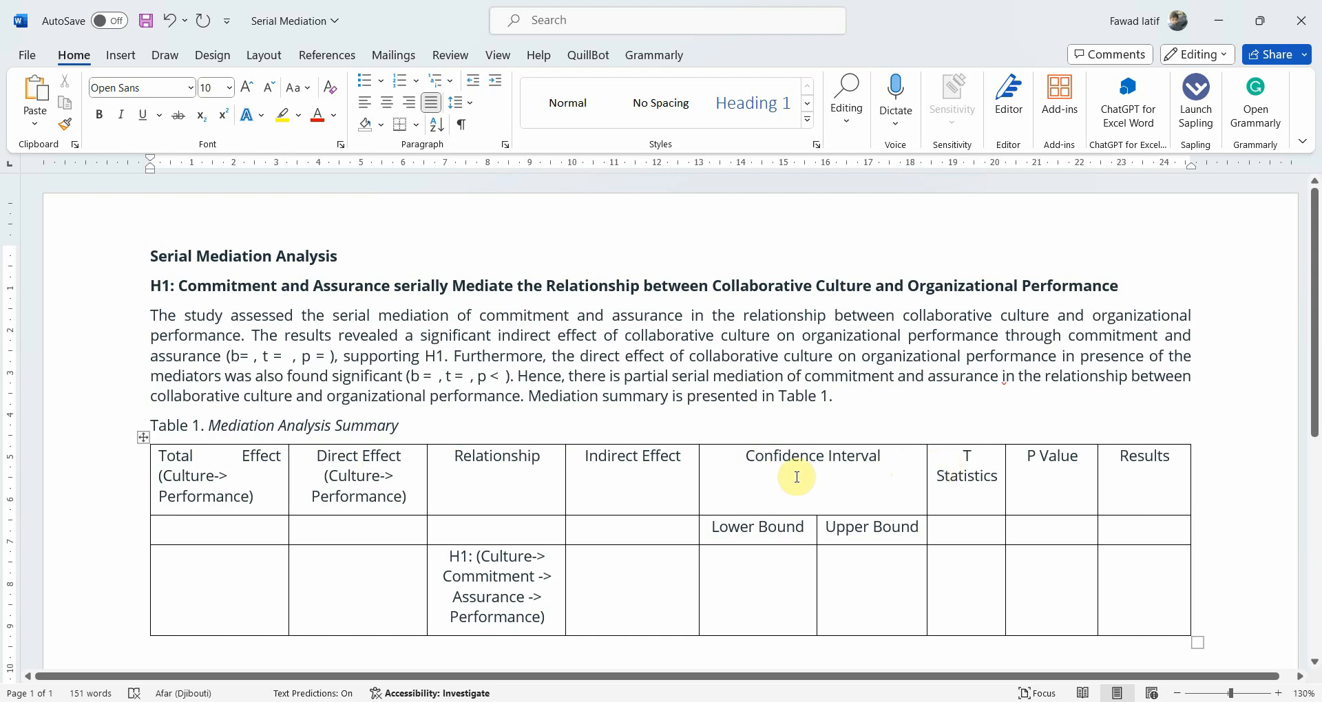
left_click(1180, 480)
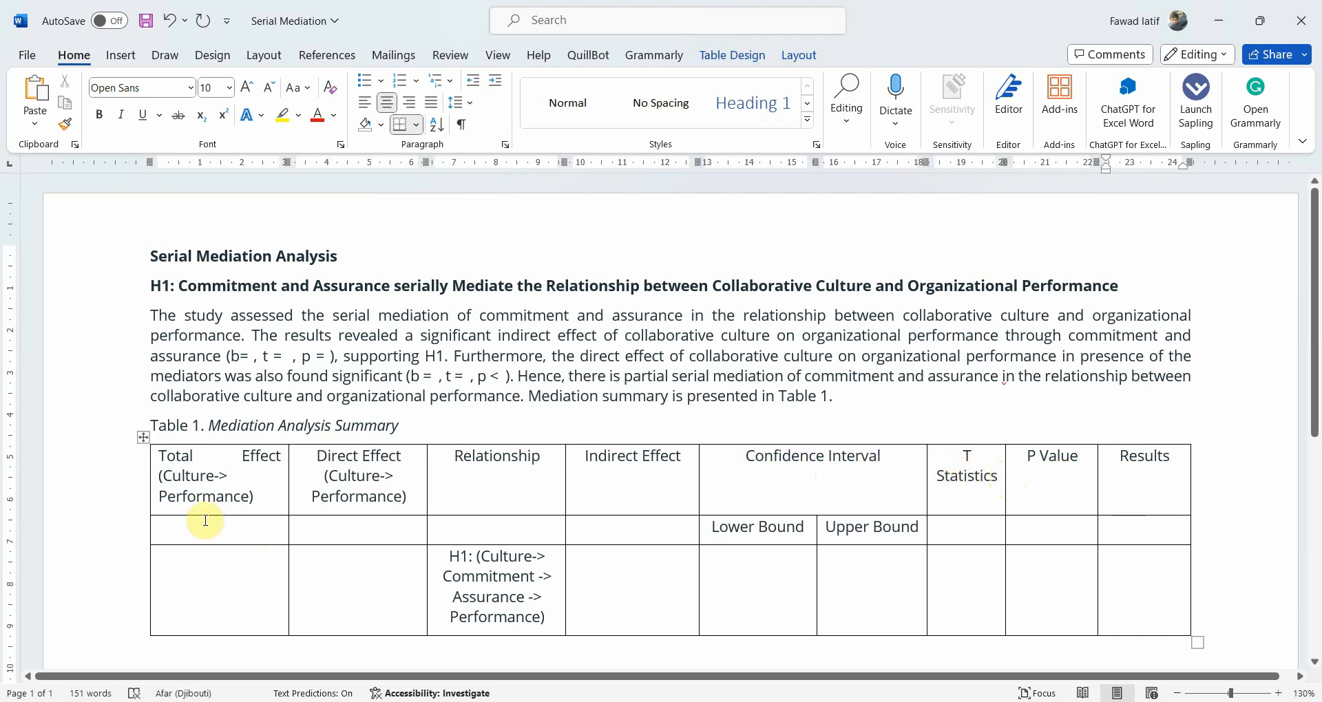
left_click(217, 577)
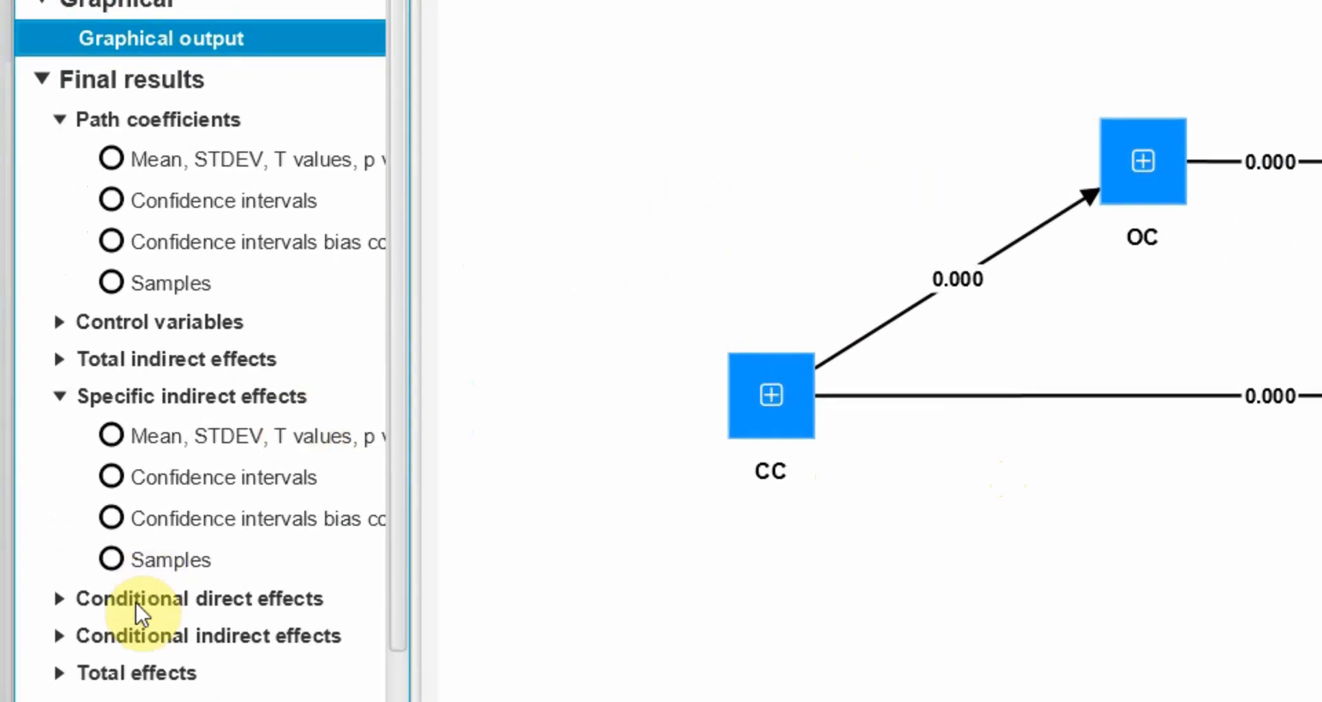
- Switch back to SmartPLS and look up the total effect of CC on OP, checking the path in the graphical output
left_click(82, 669)
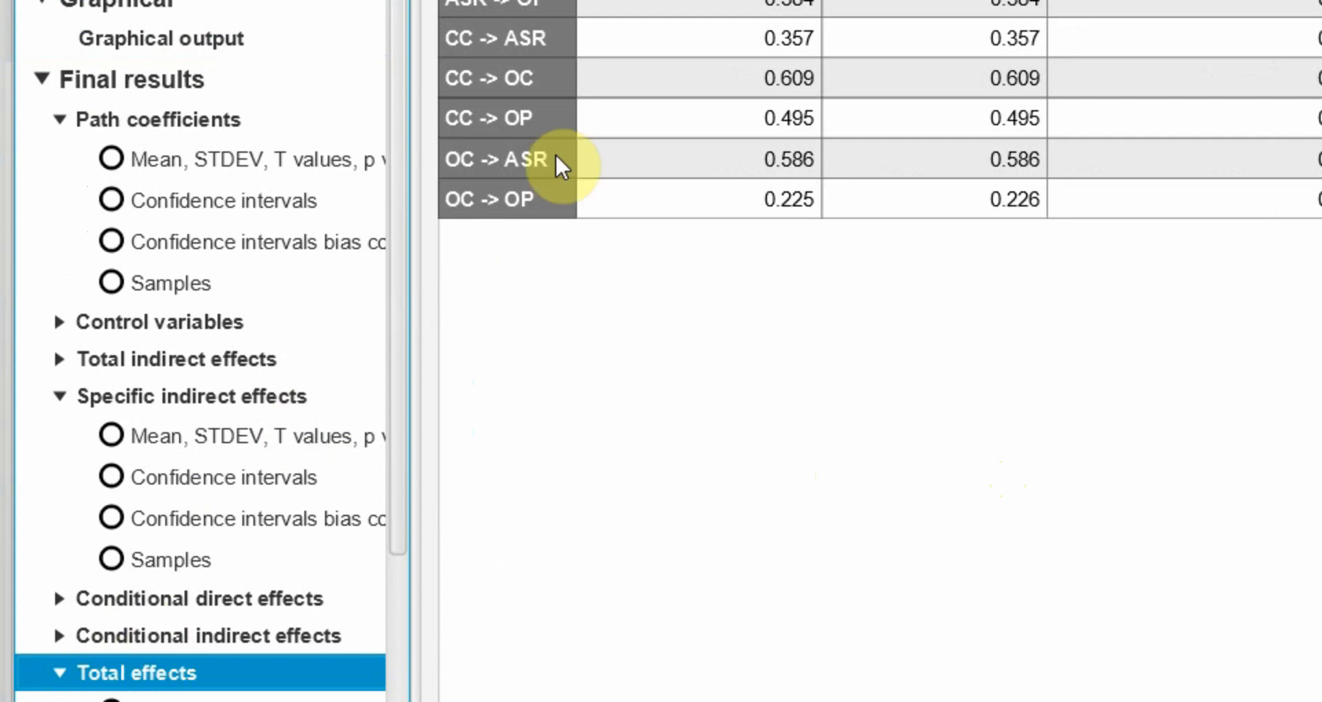
left_click(703, 116)
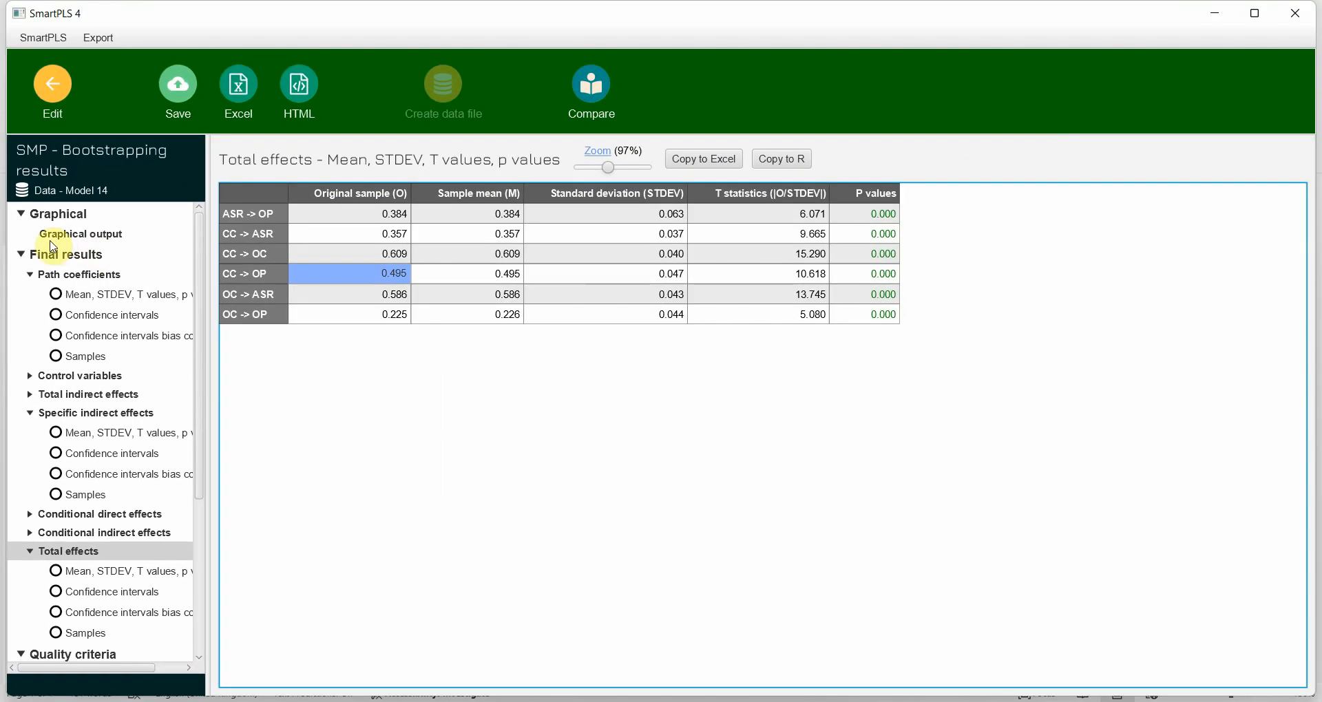
left_click(54, 238)
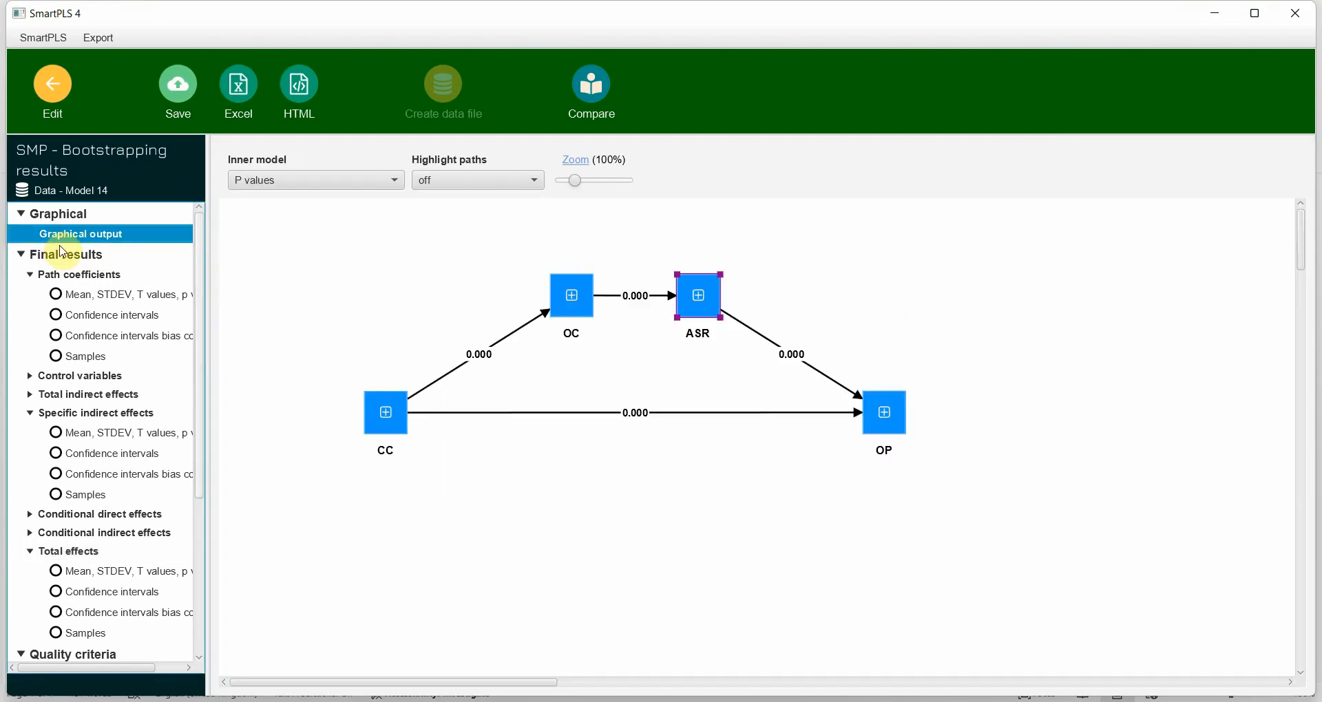
left_click(89, 571)
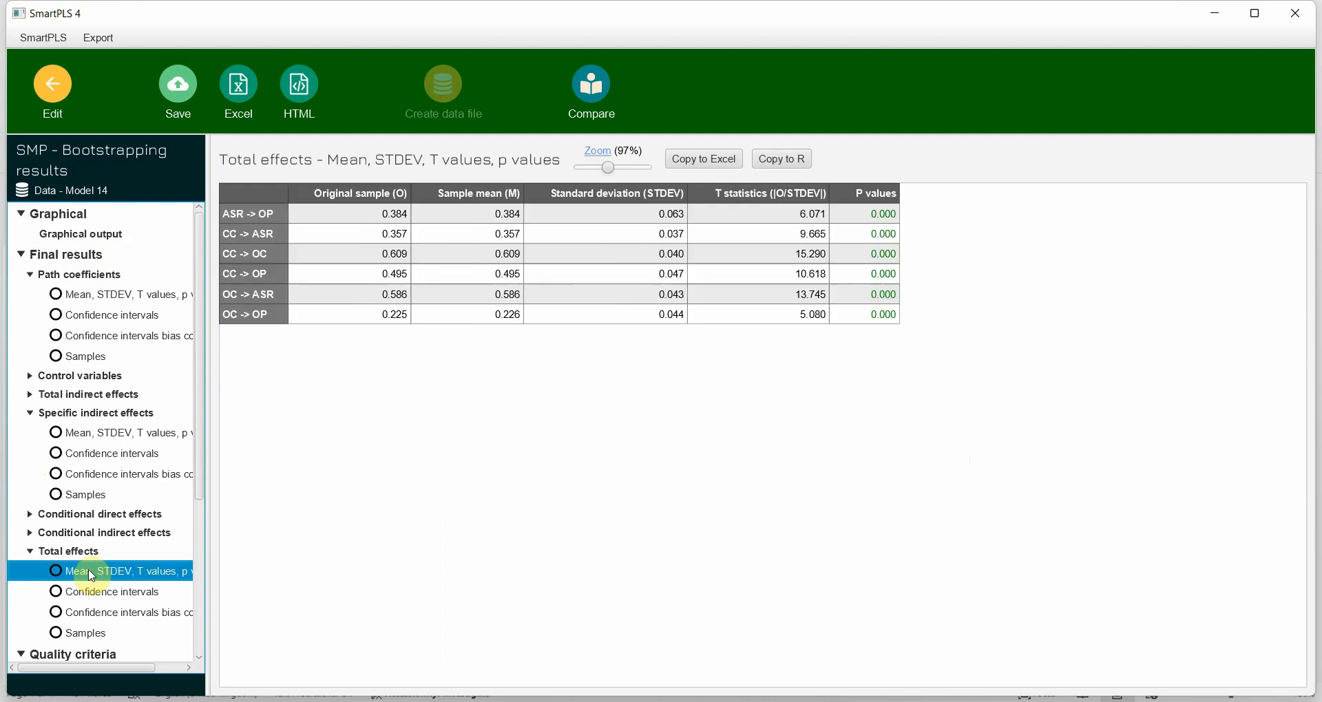
- Look up the CC -> OP total effect, switch to Word and enter 0.495 (p < 0.001) under Total Effect in the mediation table
left_click(346, 274)
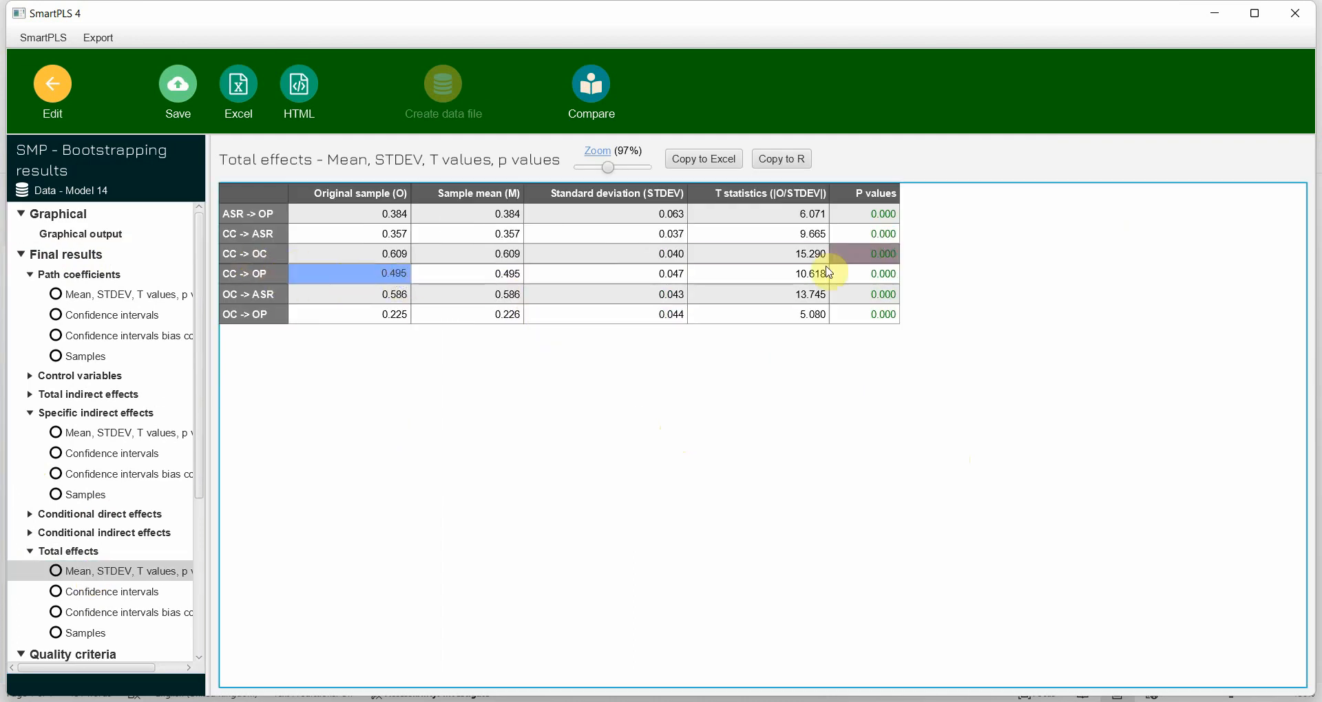
left_click(819, 273)
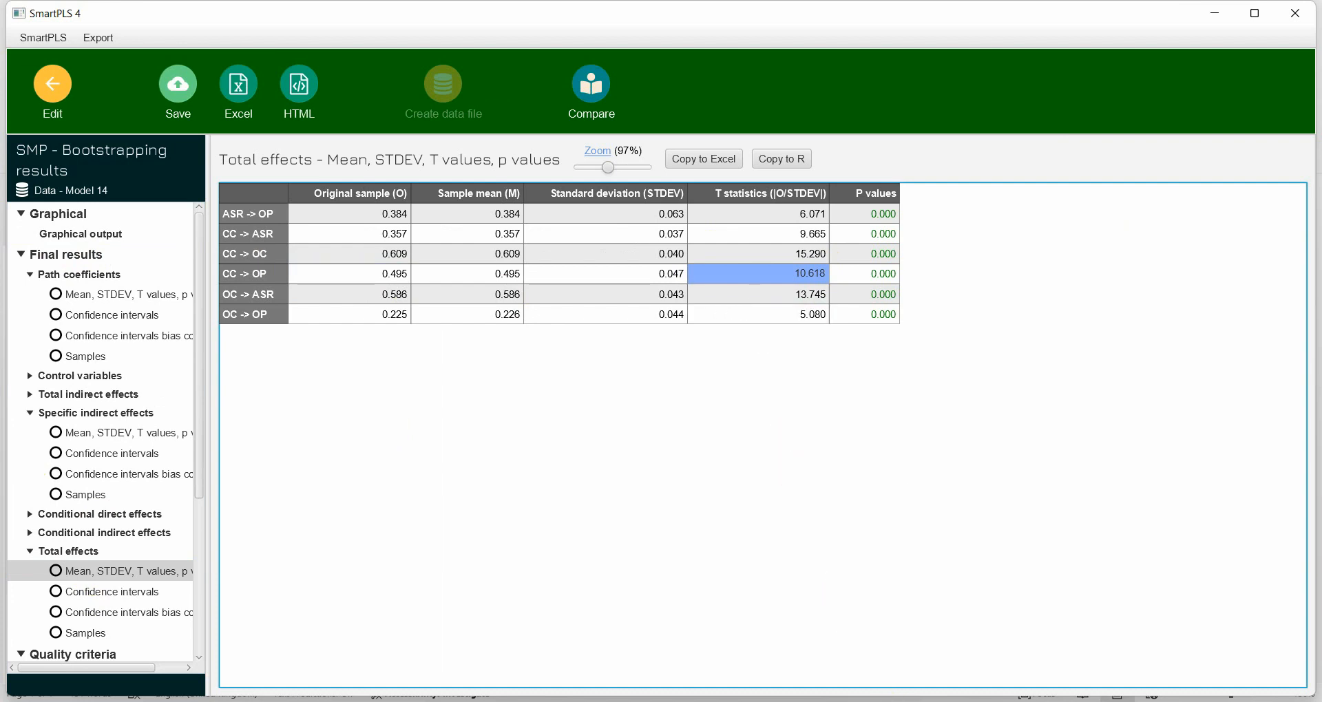
key("alt+Tab")
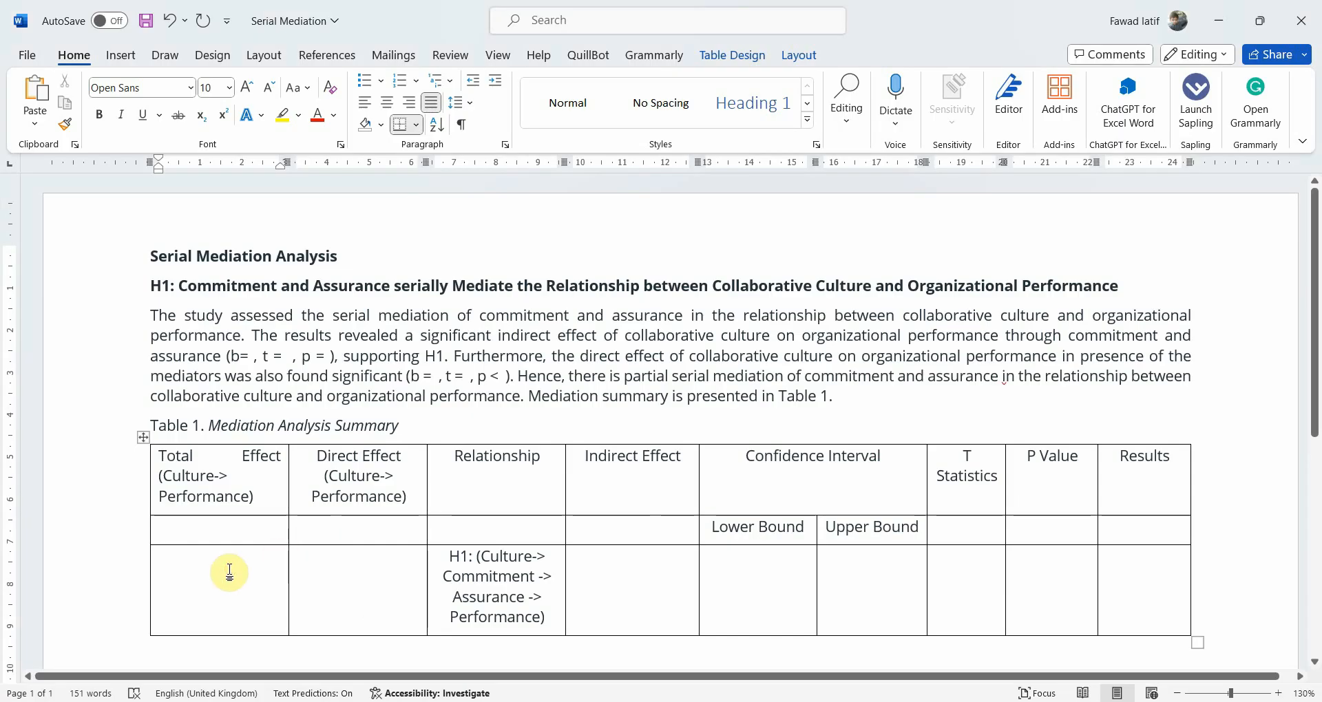
type("0.495")
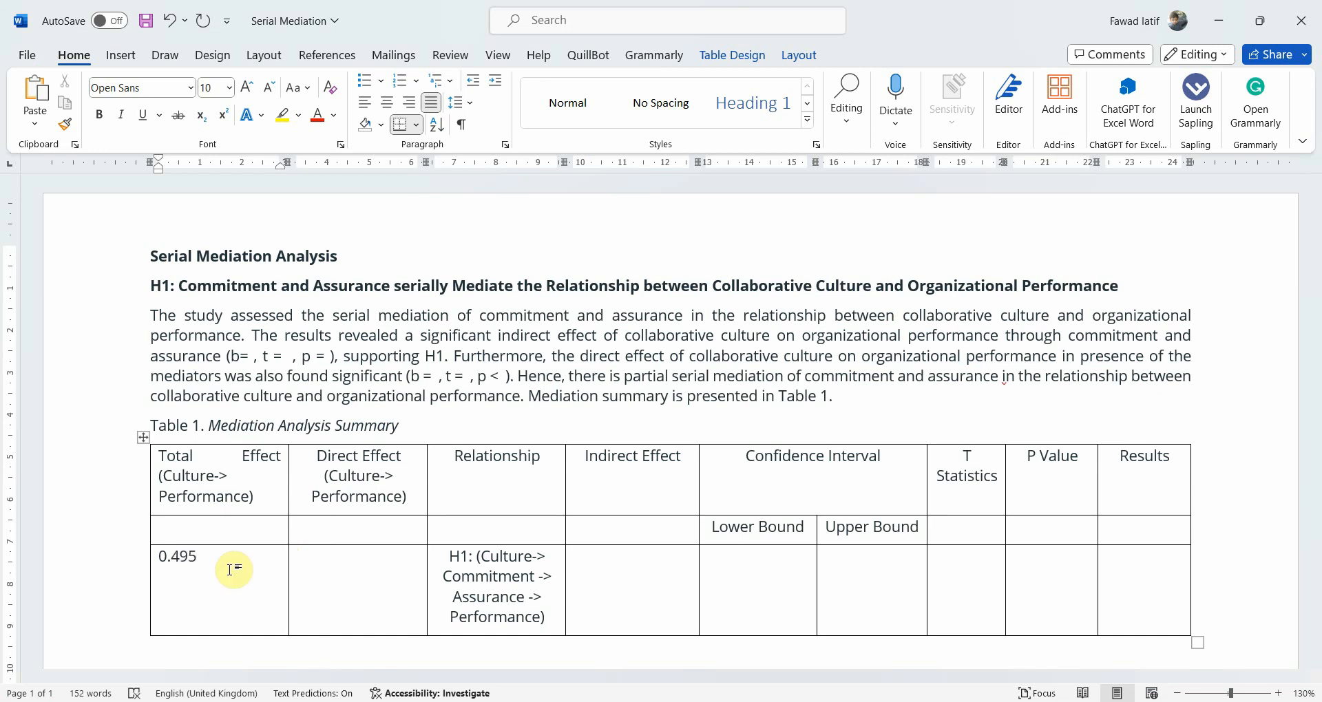
type(" (p")
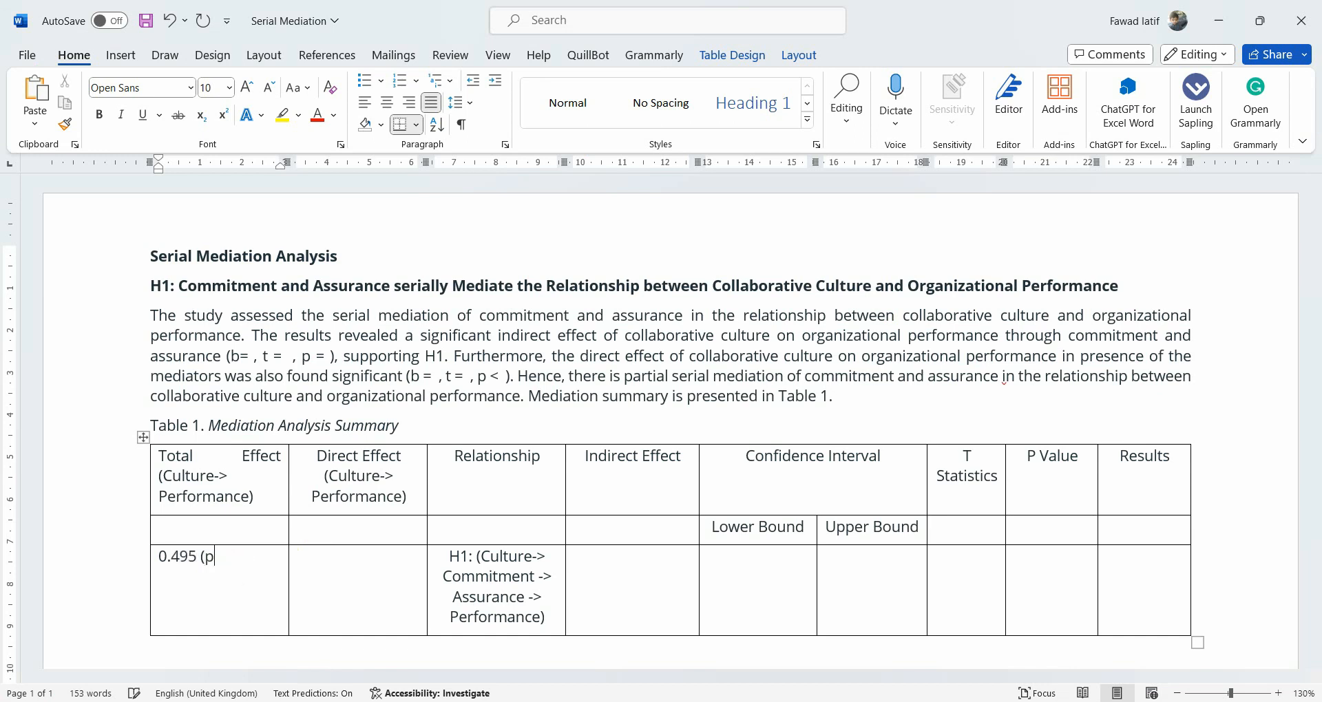
type(" < 0.001)")
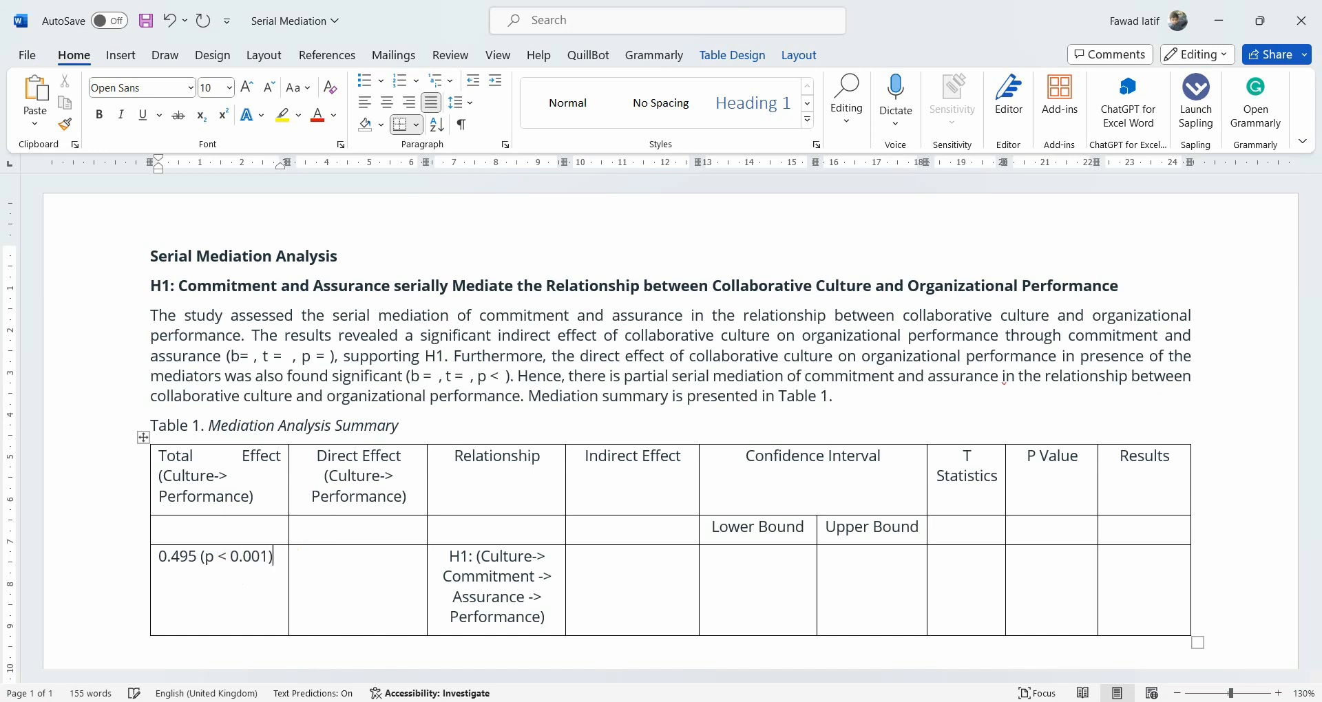
- Look up the CC -> OP path coefficient in SmartPLS and enter 0.358 (p < 0.001) under Direct Effect in the Word table
left_click(375, 569)
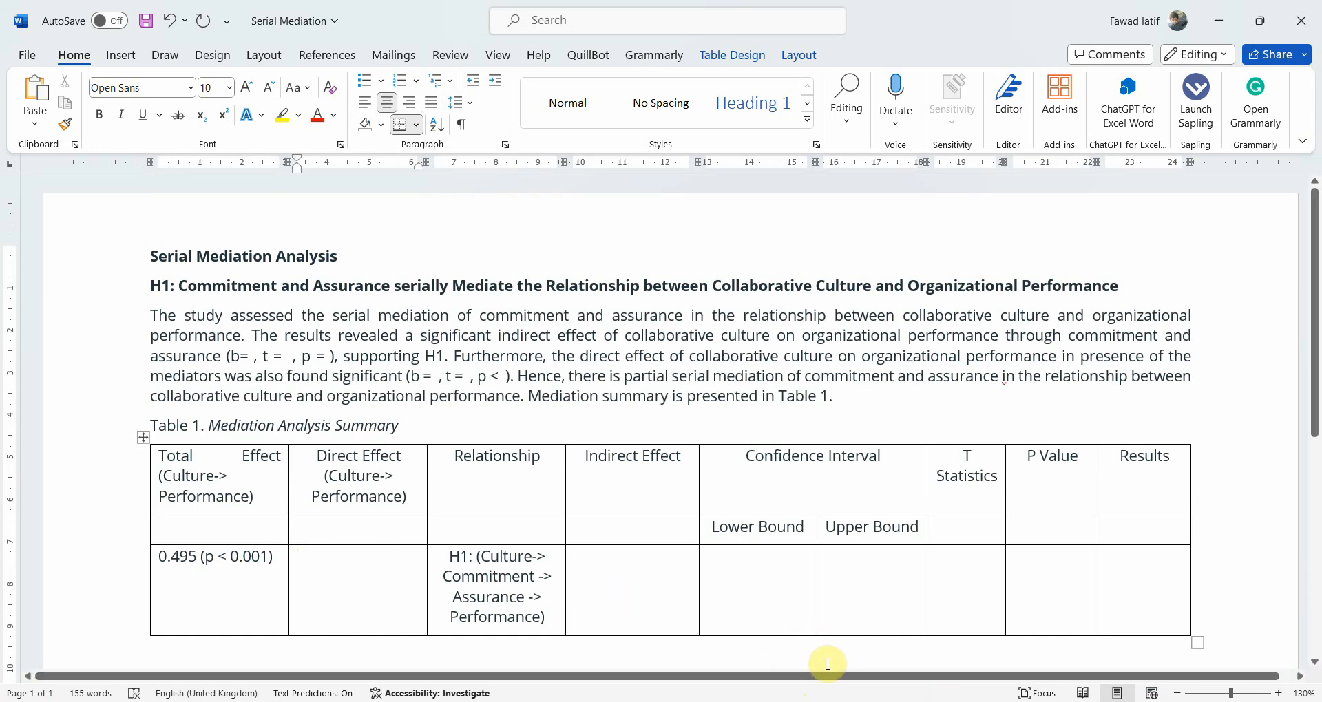
left_click(927, 698)
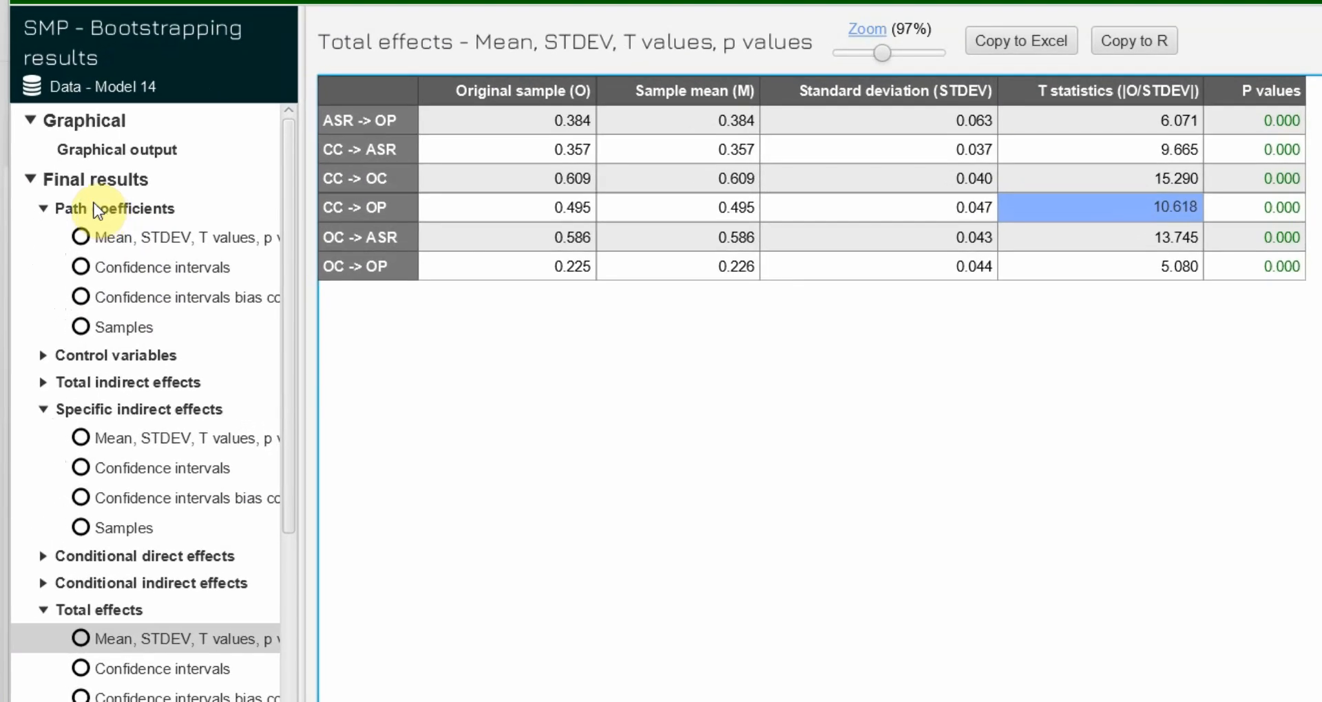
left_click(91, 238)
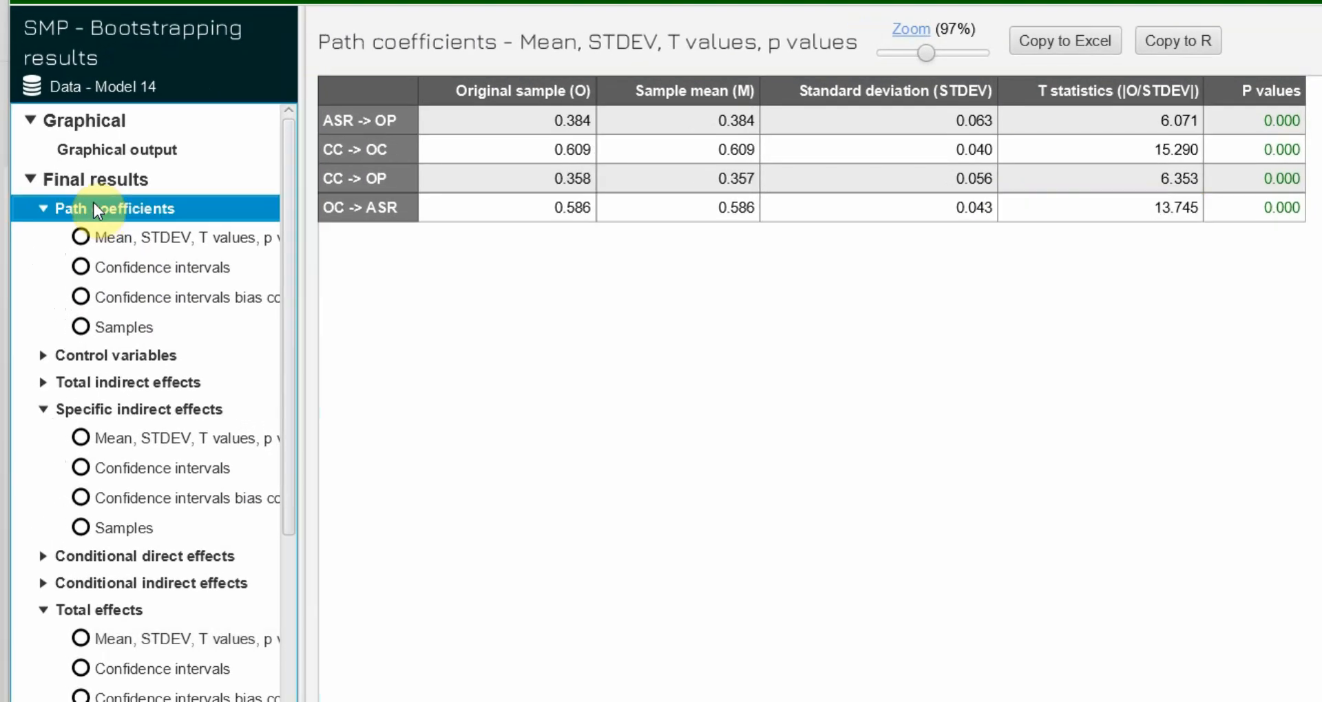
left_click(507, 182)
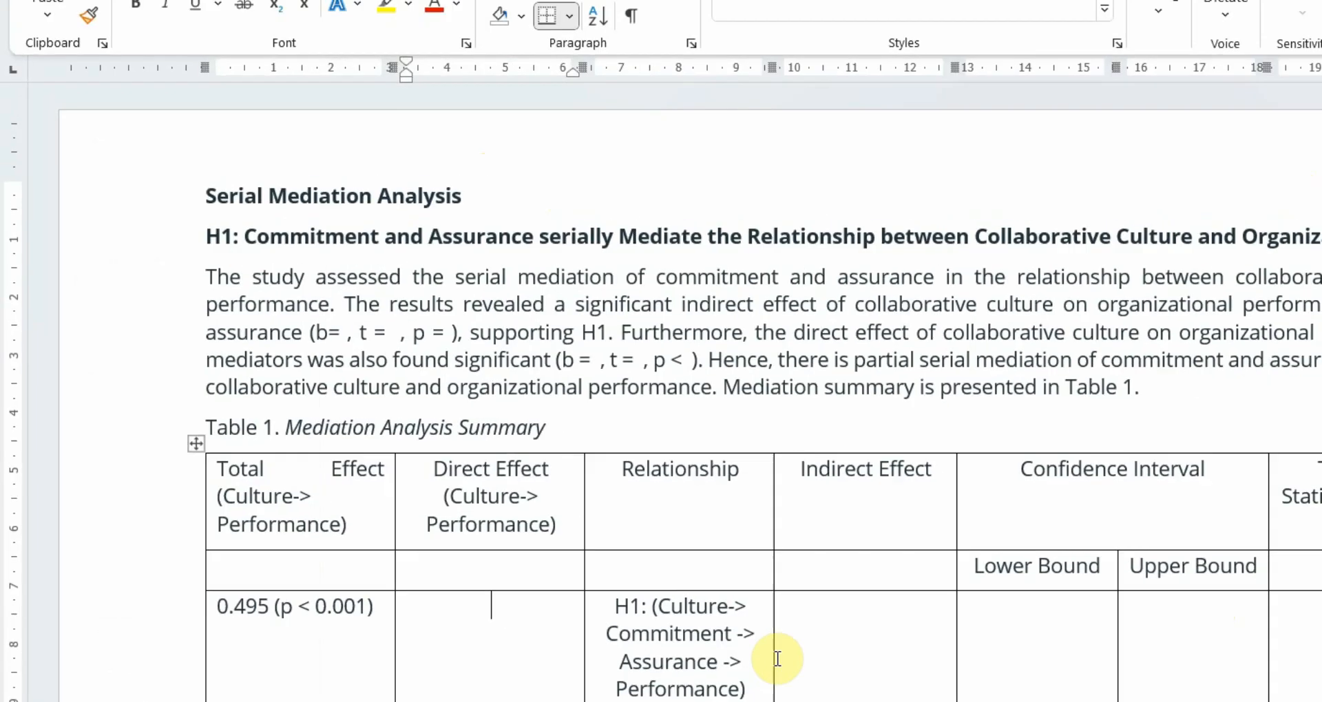
type("0.35")
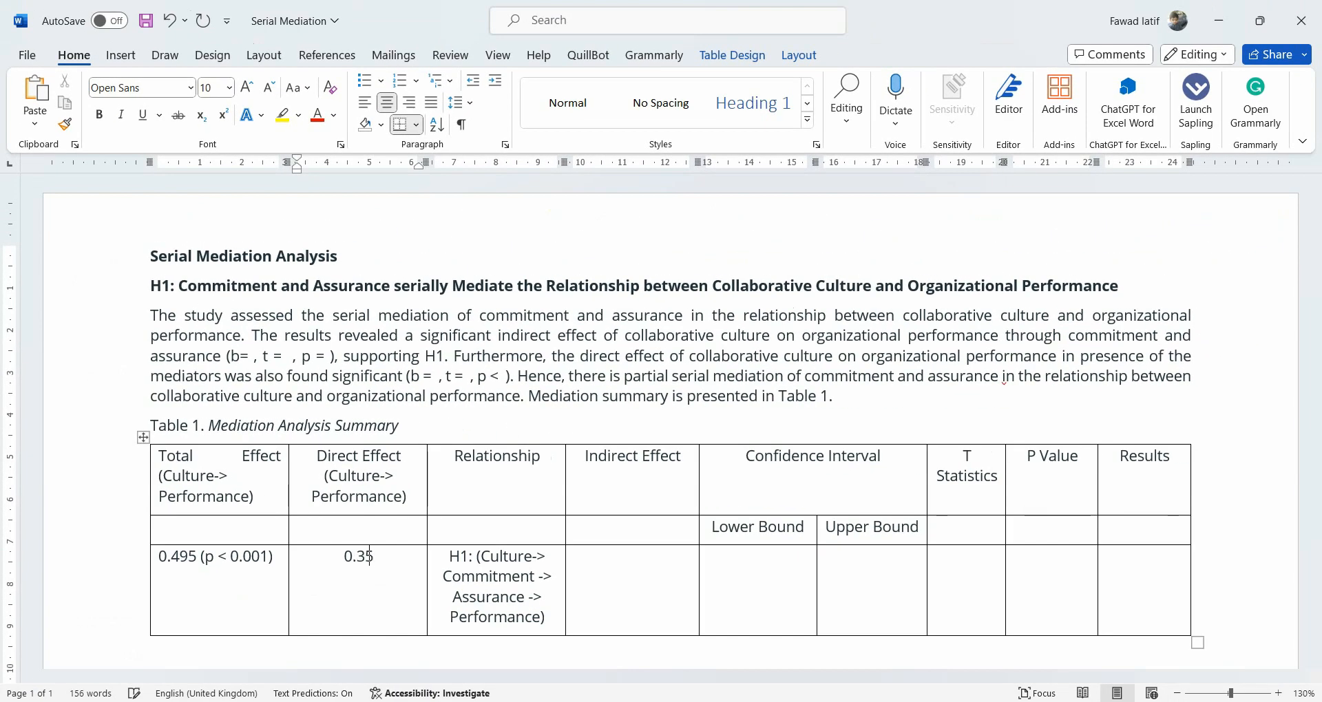
type("8 (p")
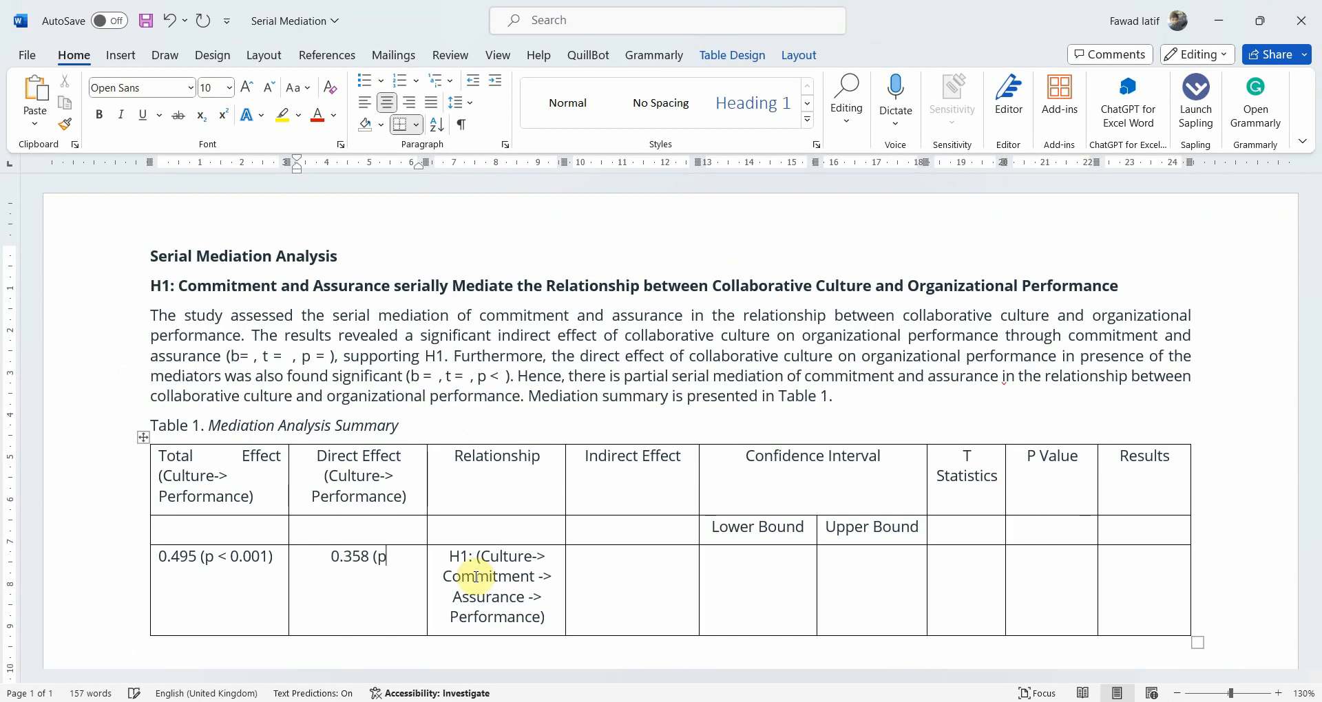
type(" < 0.")
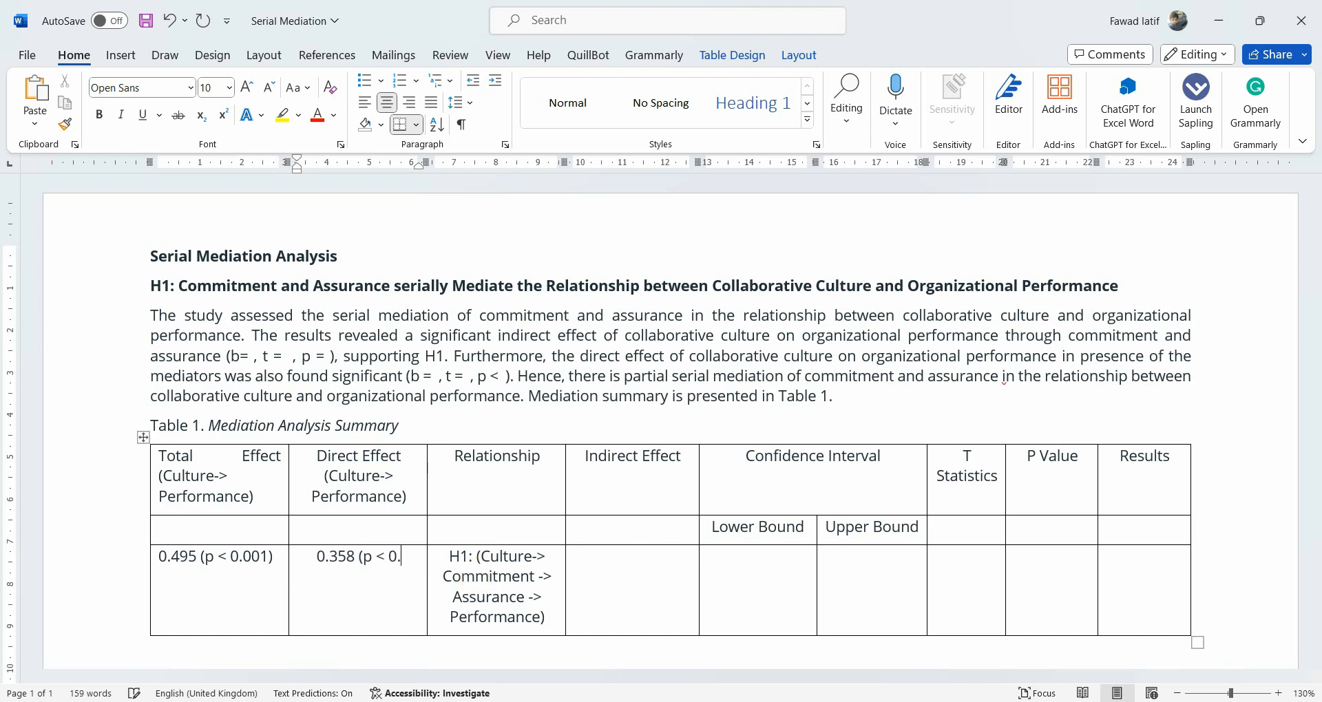
type("001)")
left_click(476, 577)
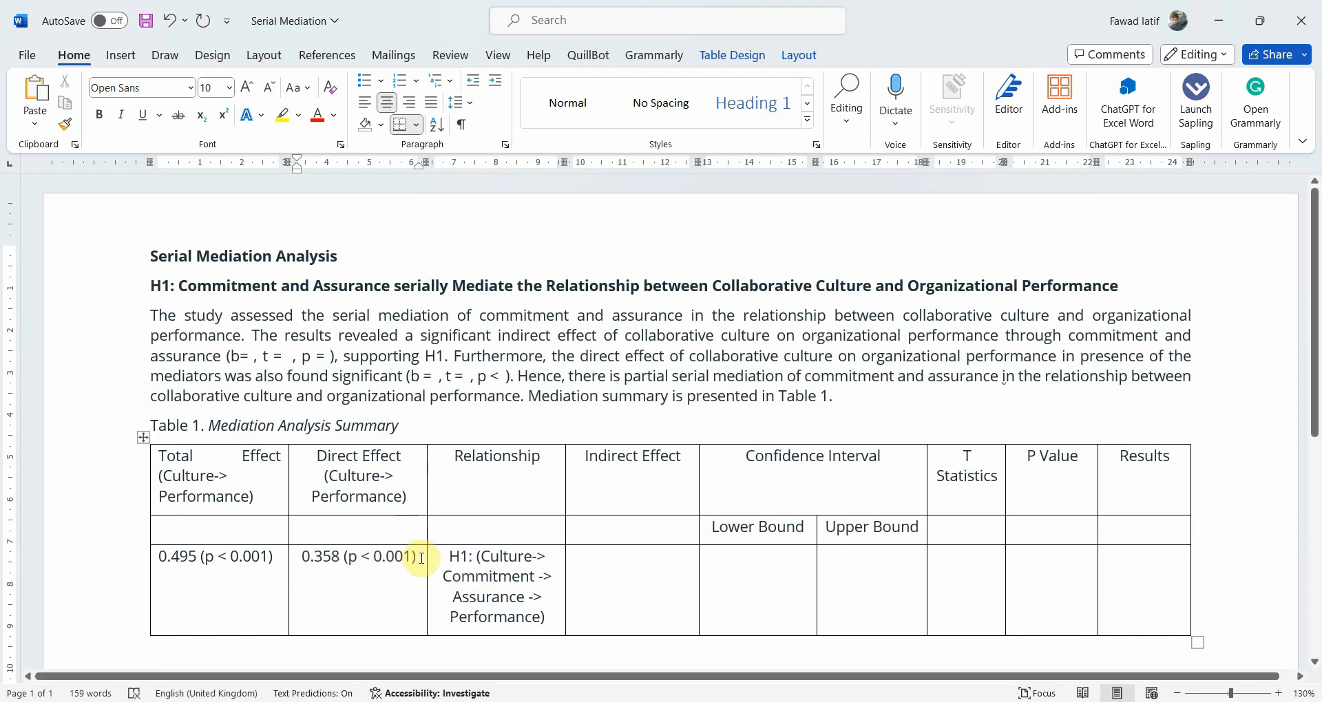
- Look up the CC -> OC -> ASR -> OP specific indirect effect in SmartPLS and enter 0.137 under Indirect Effect in the Word table
left_click(649, 583)
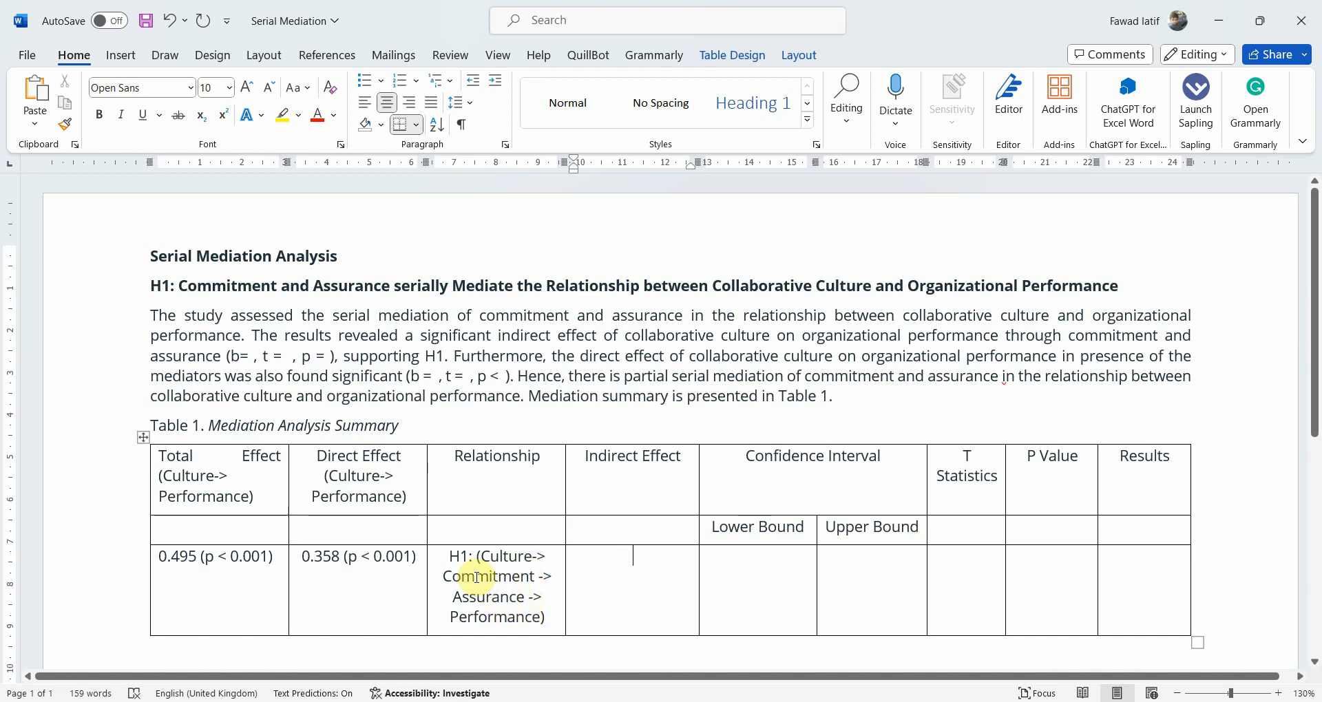
key("alt+Tab")
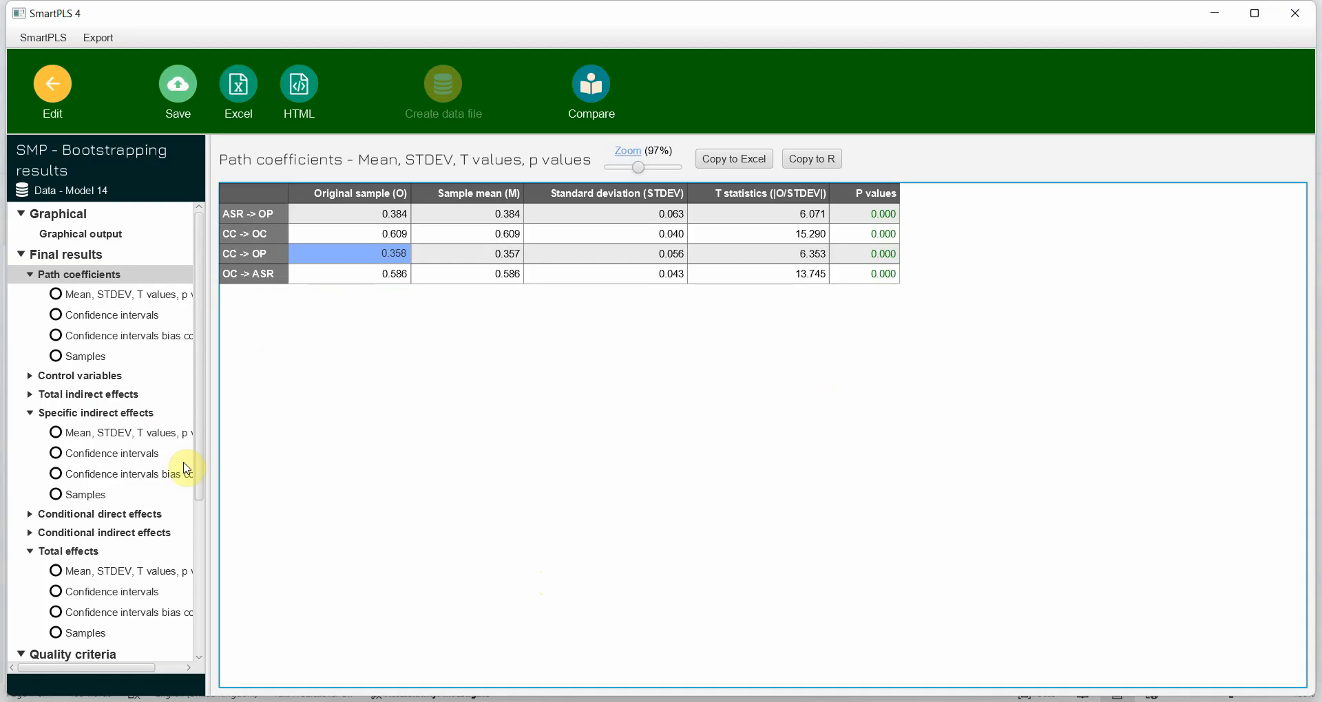
left_click(86, 415)
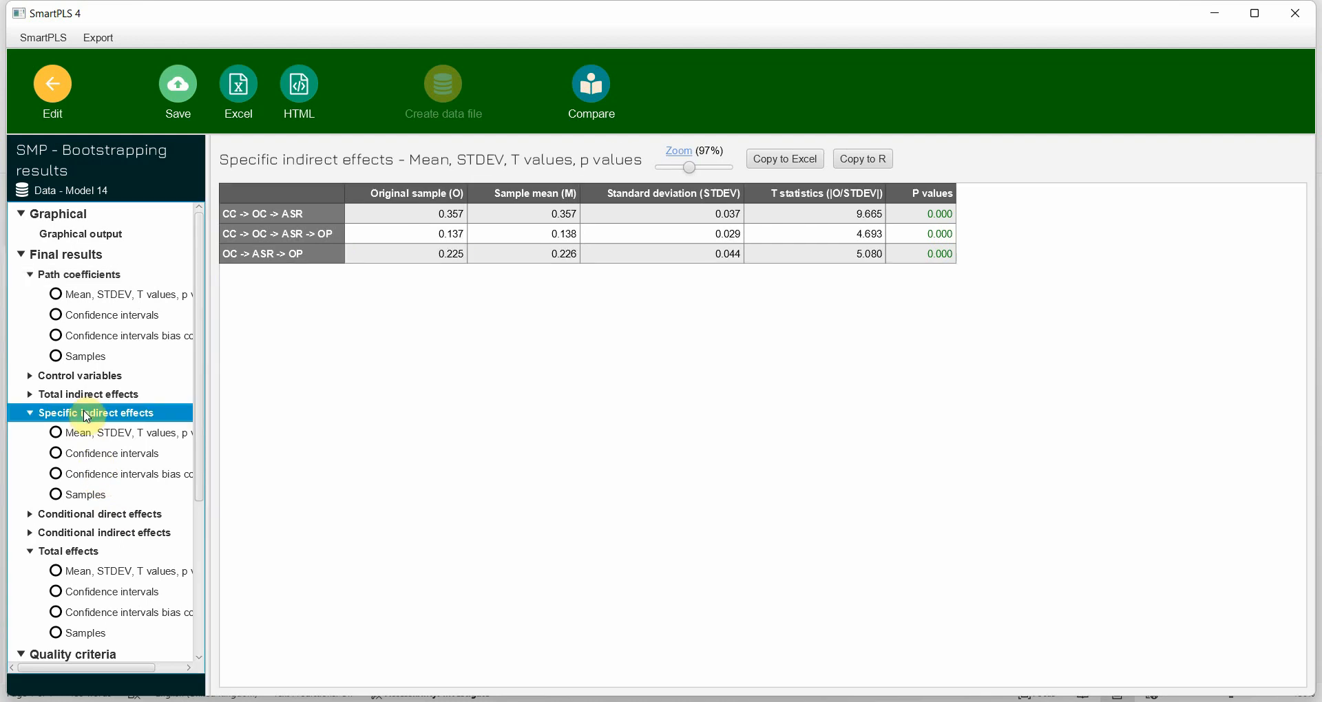
left_click(396, 238)
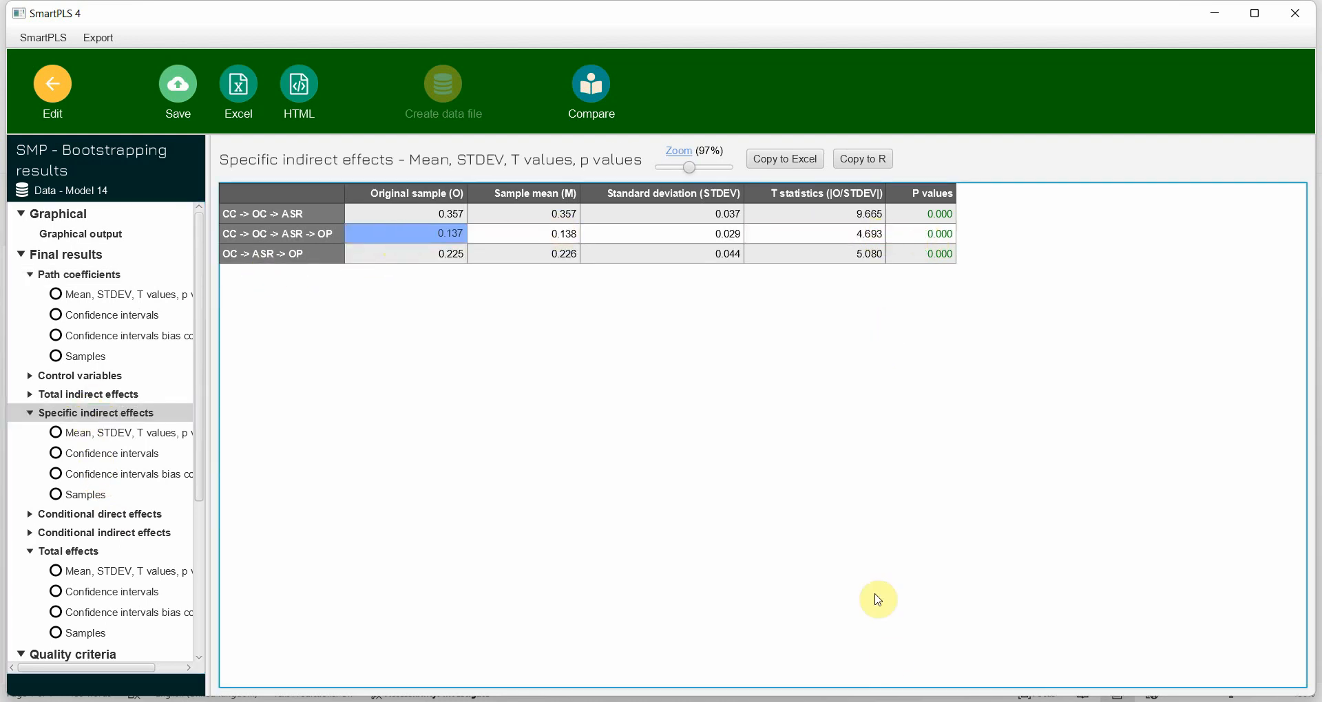
left_click(904, 701)
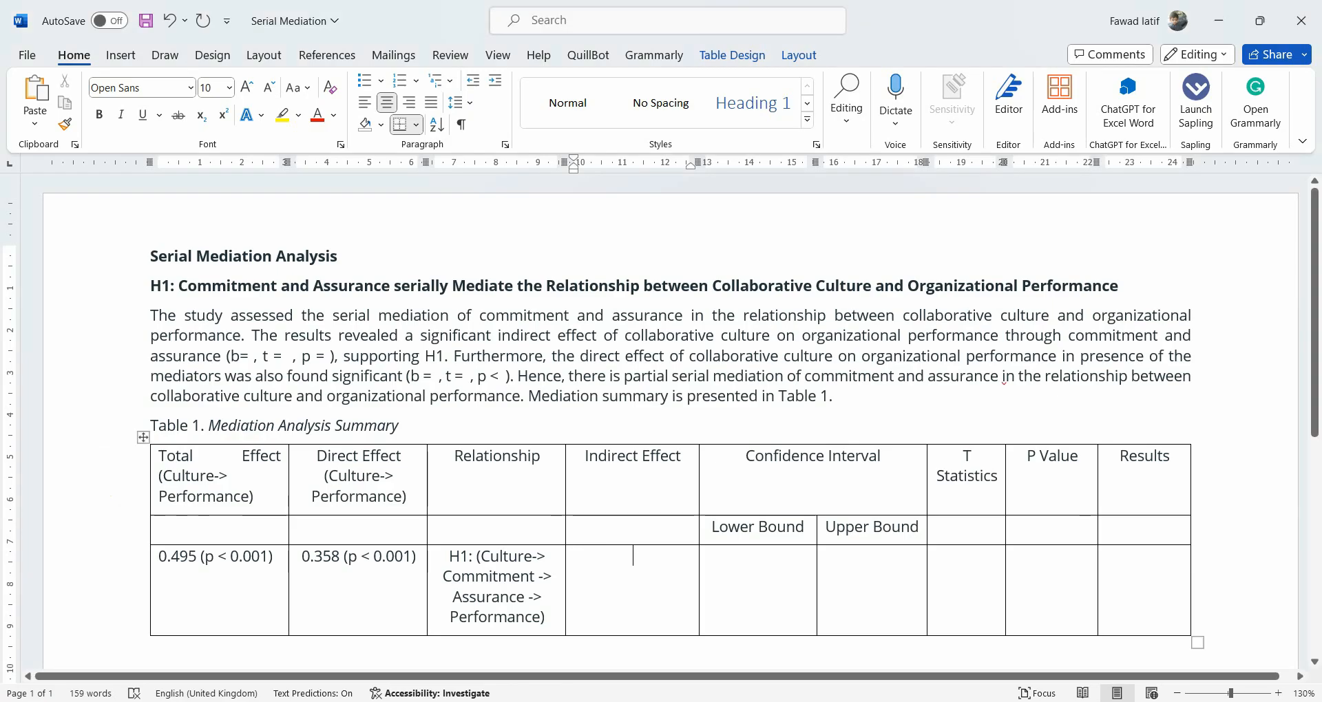
left_click(671, 564)
type("0.137")
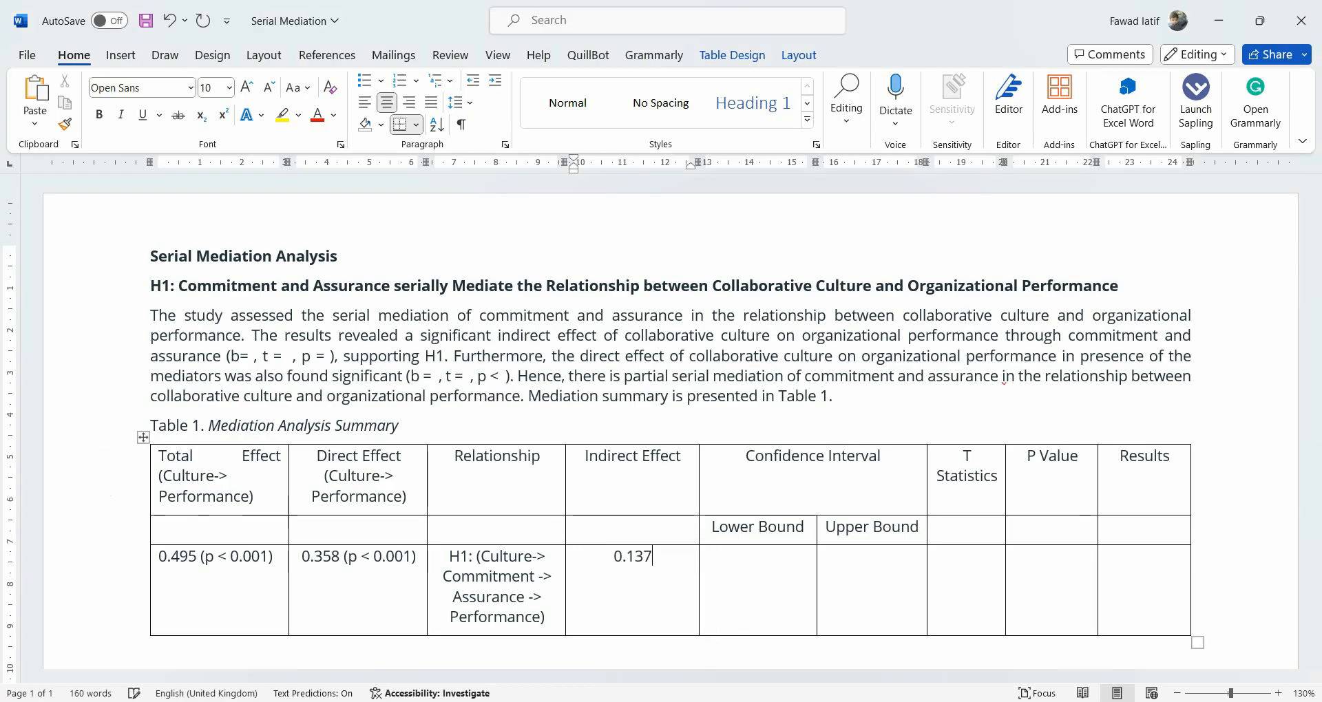
key("Tab")
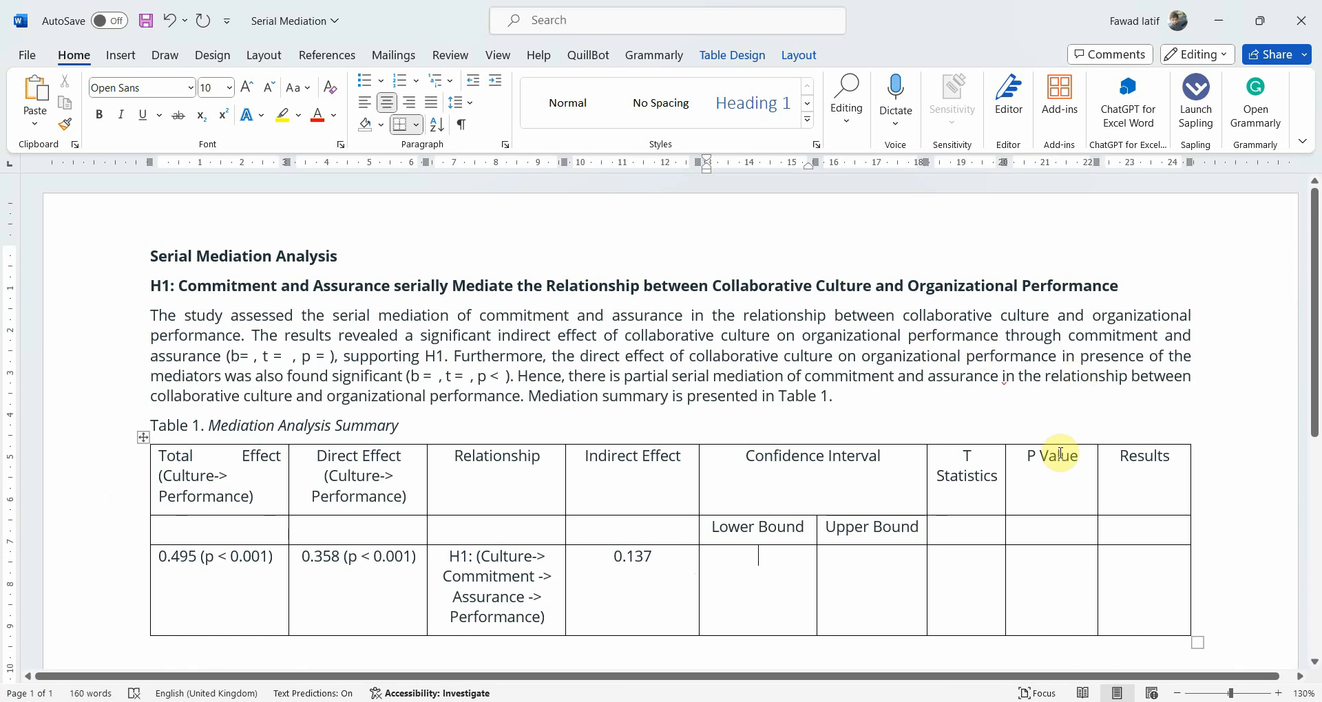
- Look up the serial path's significance in SmartPLS and enter T statistic 4.693 and p value 0.000 in the Word table's H1 row
left_click(971, 555)
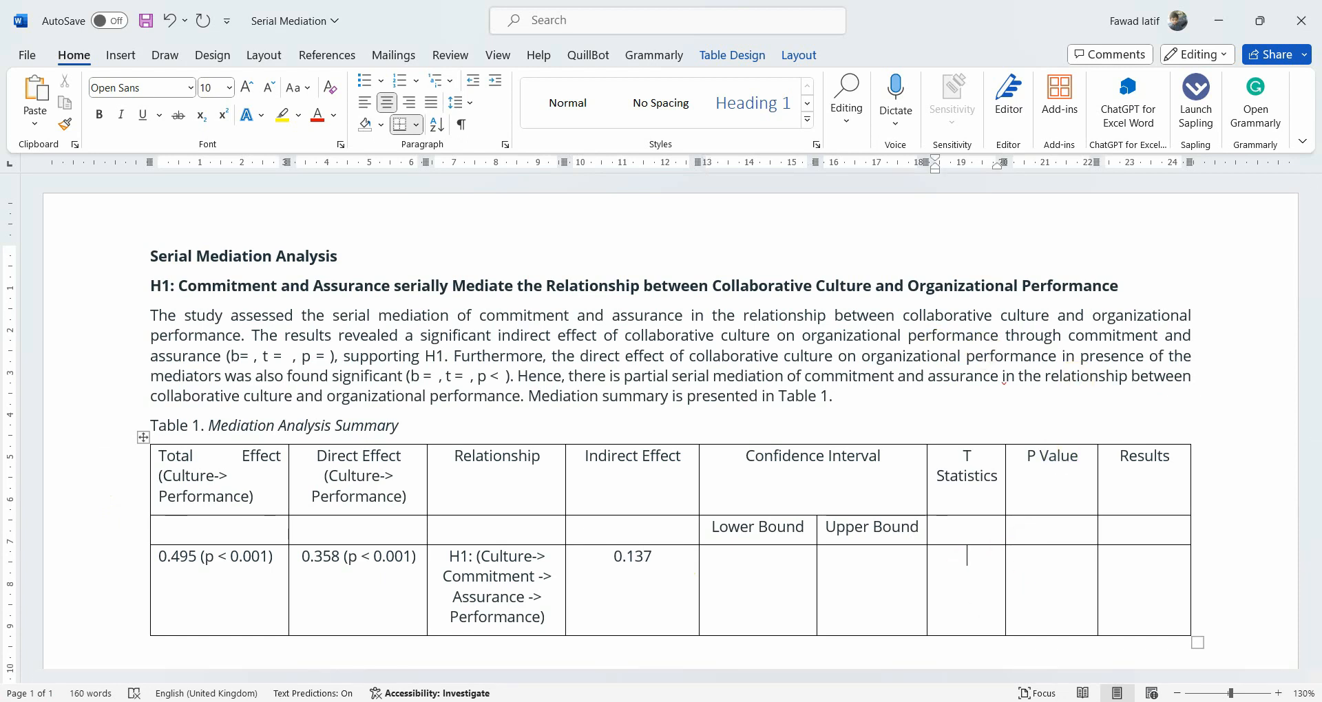
key("alt+Tab")
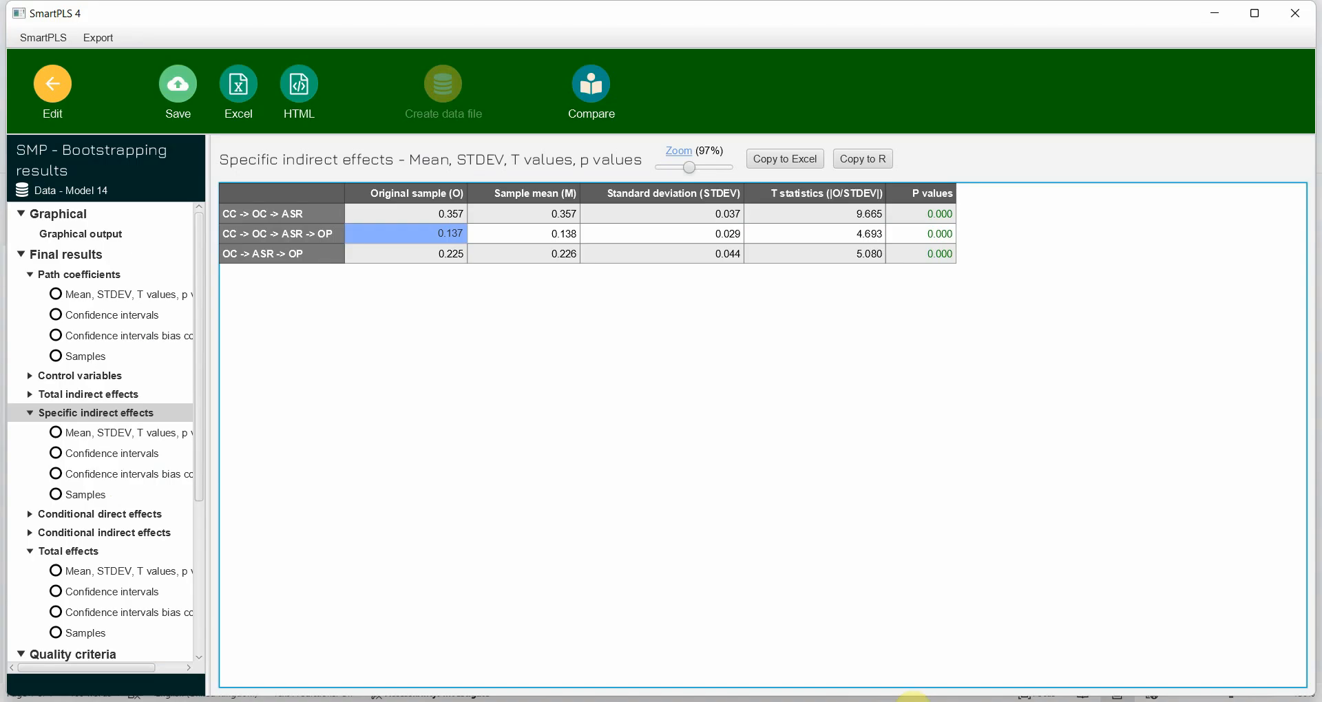
left_click(839, 234)
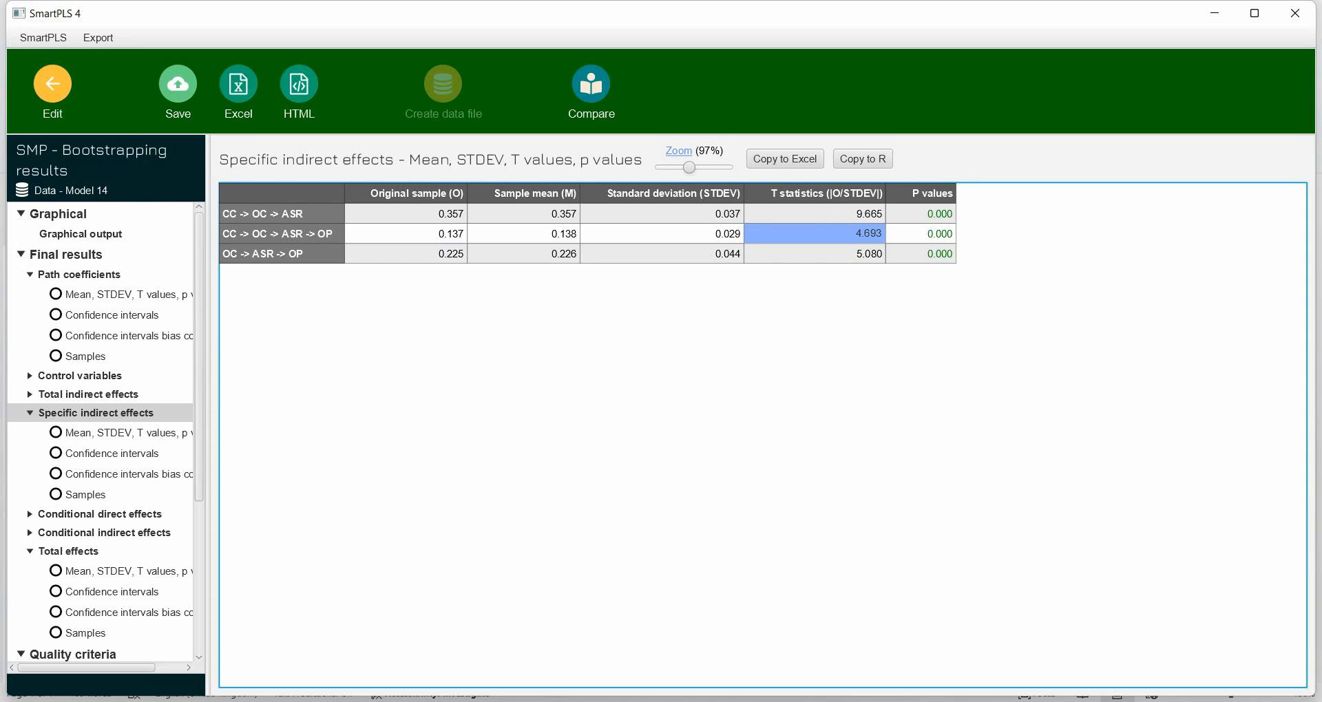
key("alt+Tab")
type("4.")
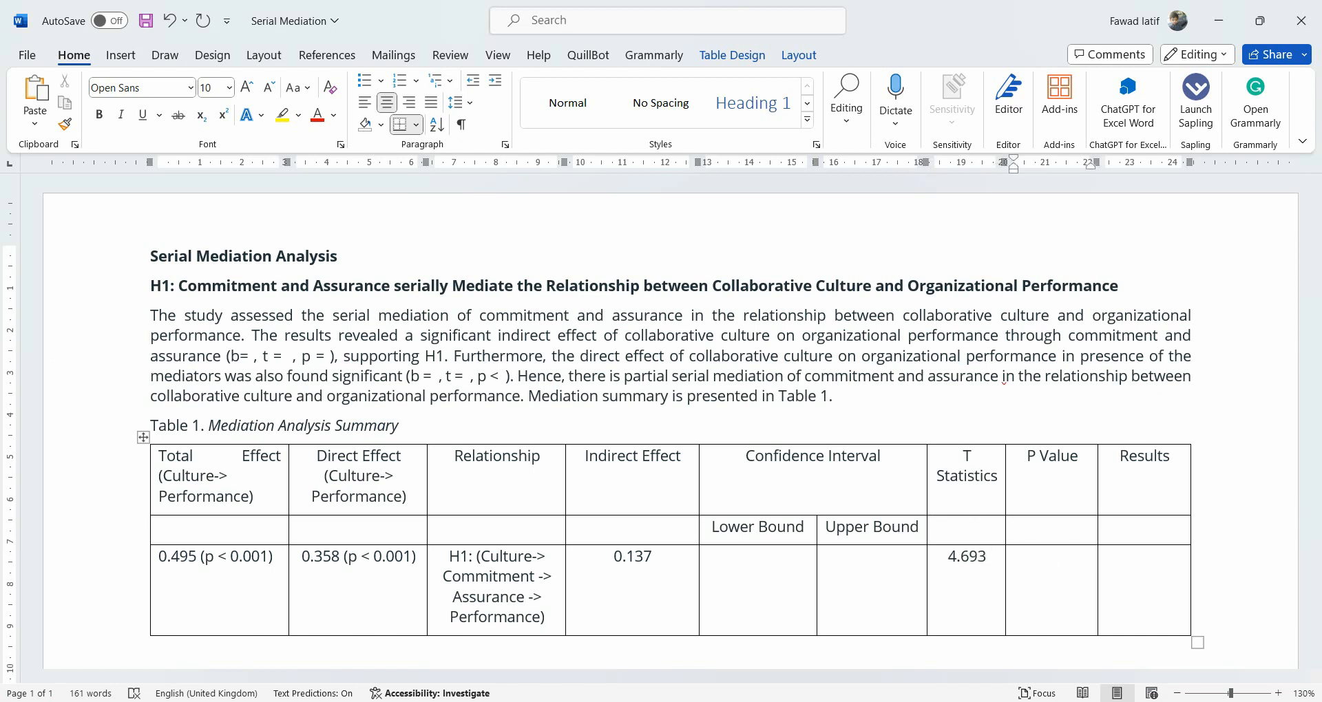
type("0.00")
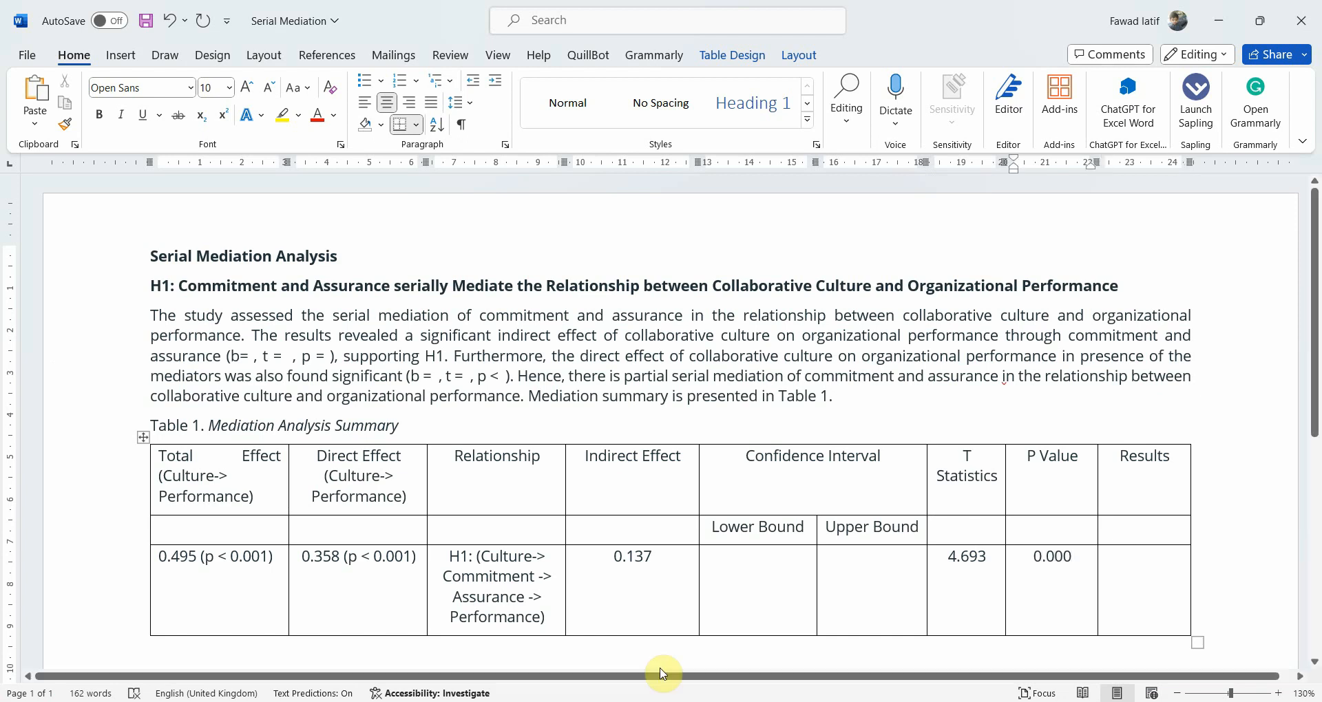
- Look up the serial path's bias-corrected confidence interval in SmartPLS and enter lower bound 0.093 and upper bound 0.188 in the Word table
left_click(760, 560)
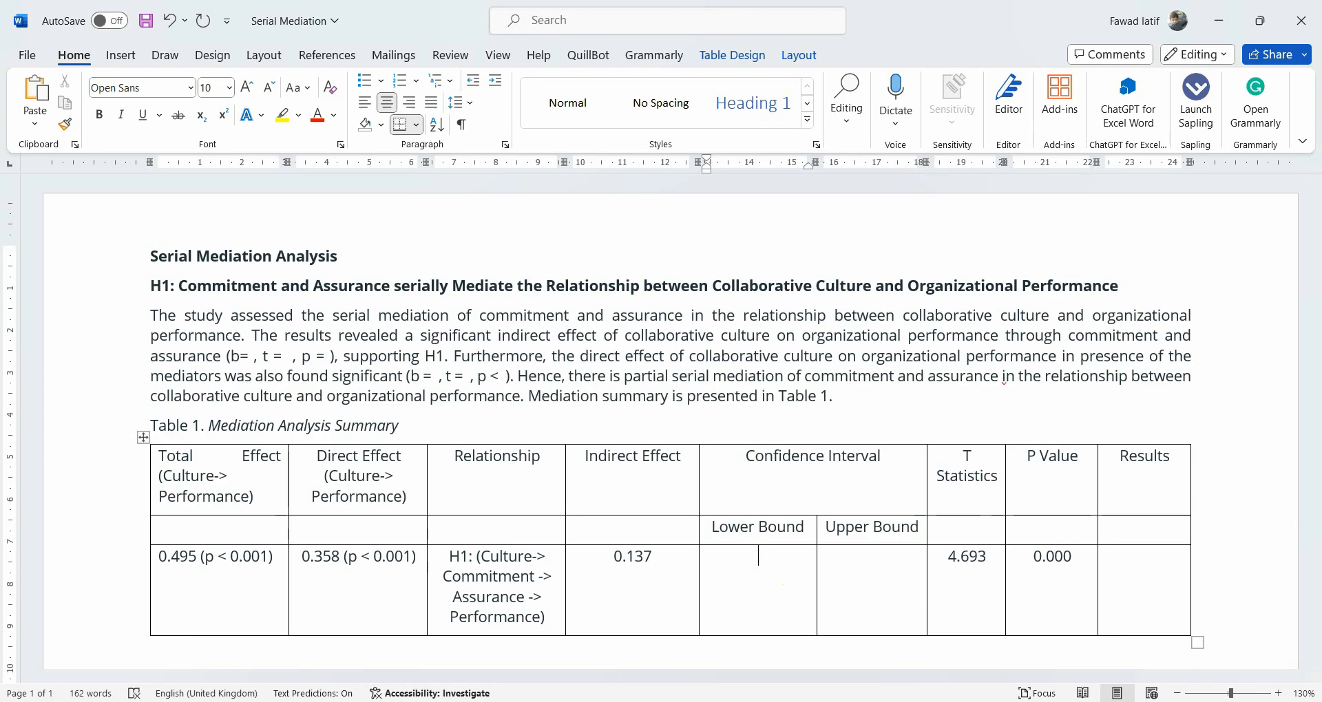
key("alt+Tab")
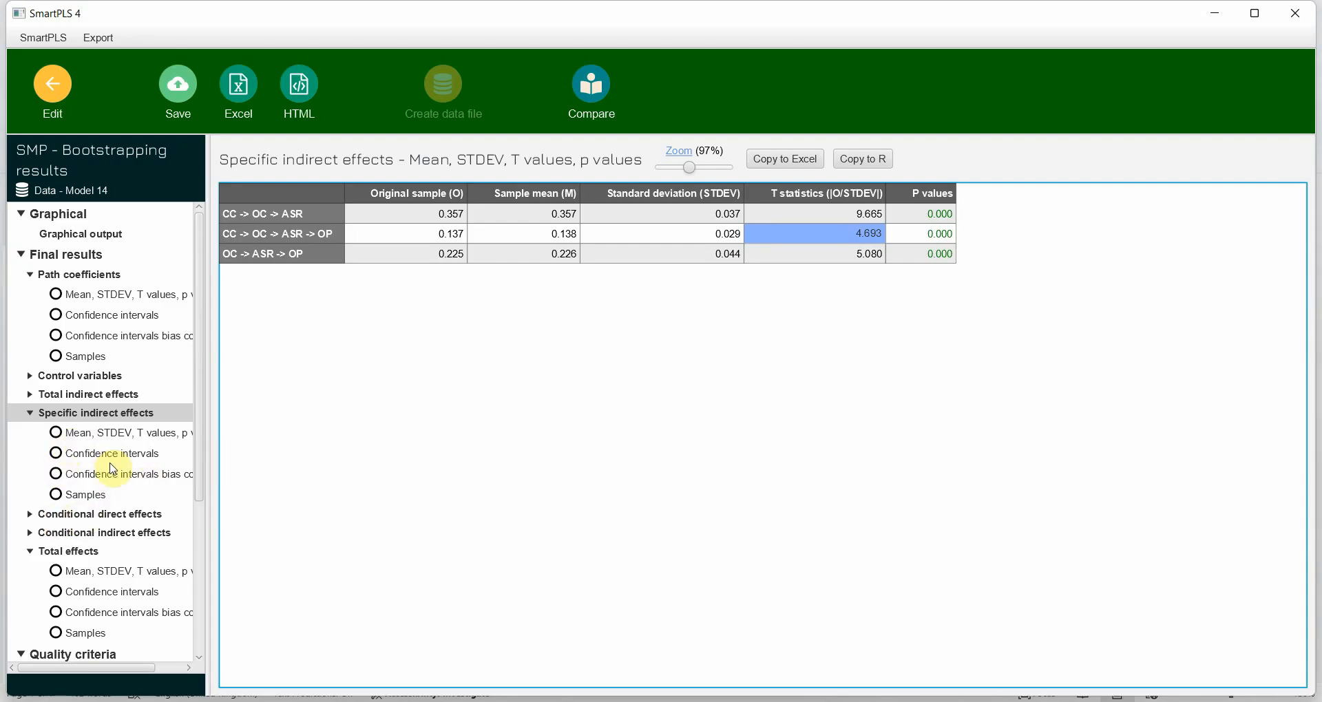
left_click(110, 474)
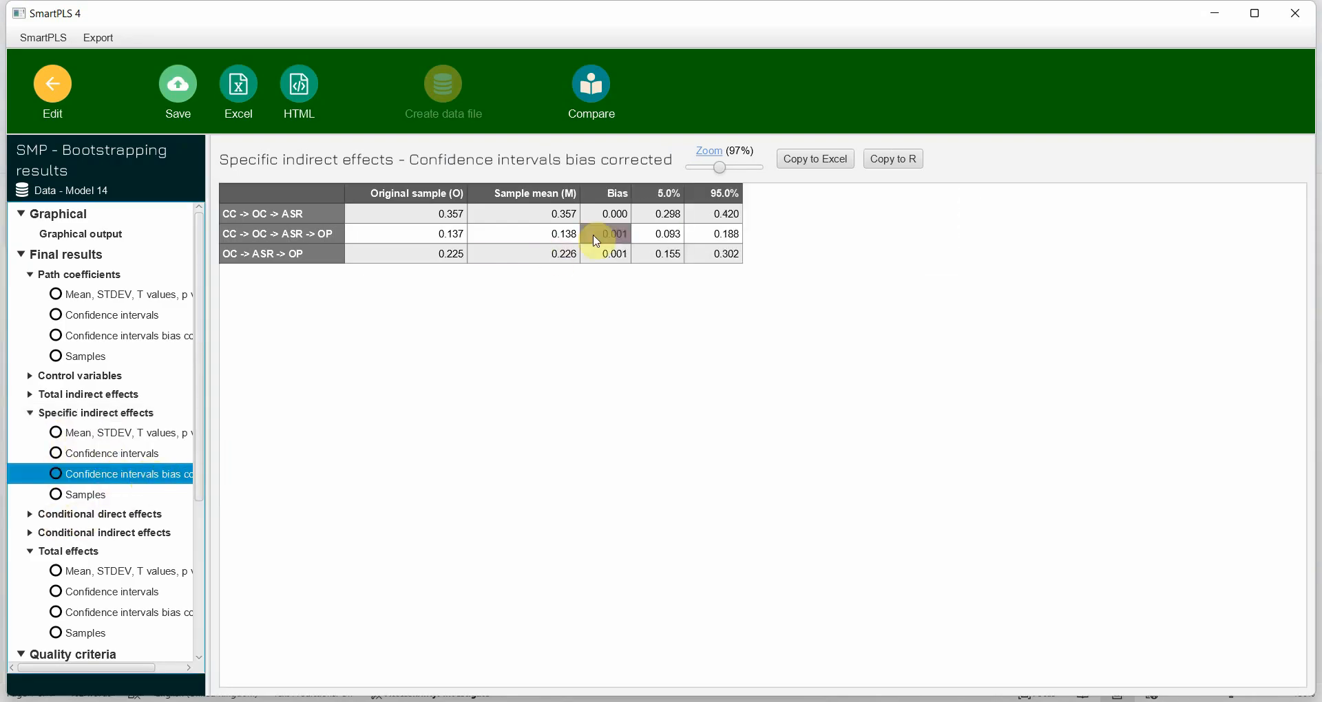
left_click(402, 235)
left_click_drag(403, 235, 723, 234)
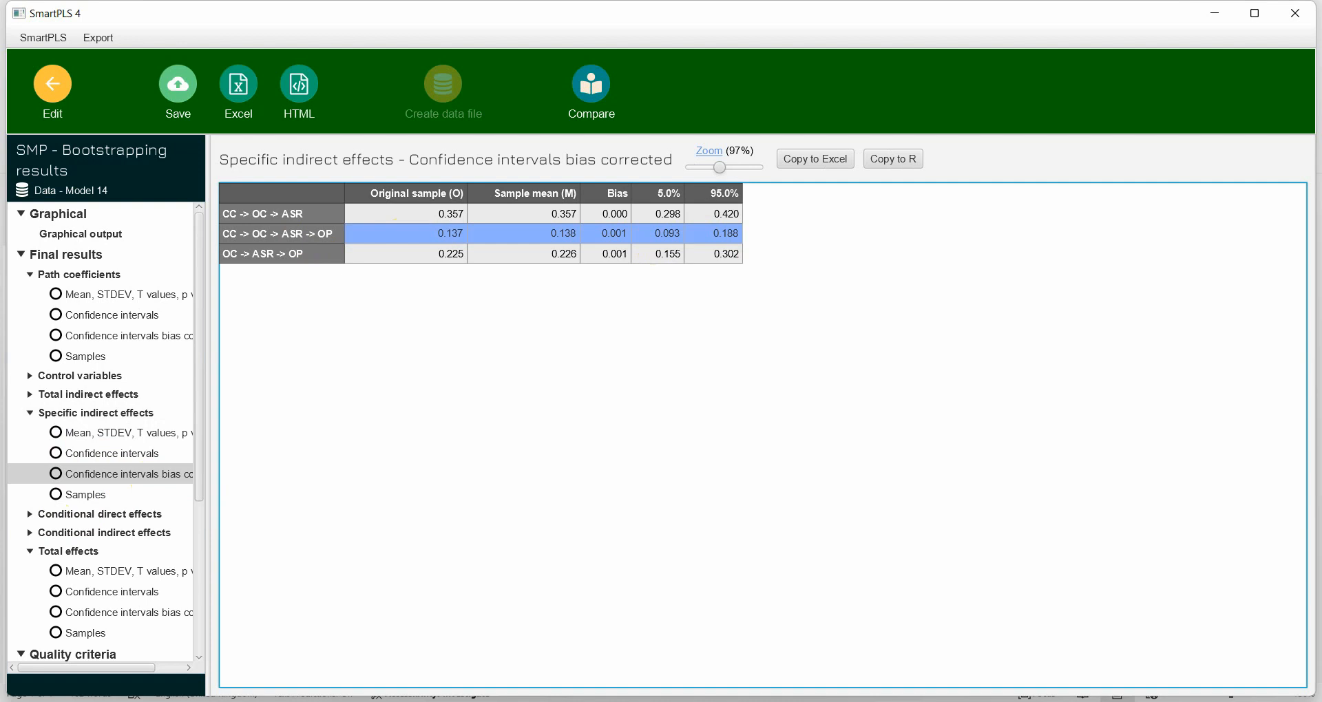
key("alt+Tab")
left_click(814, 592)
type("0.093")
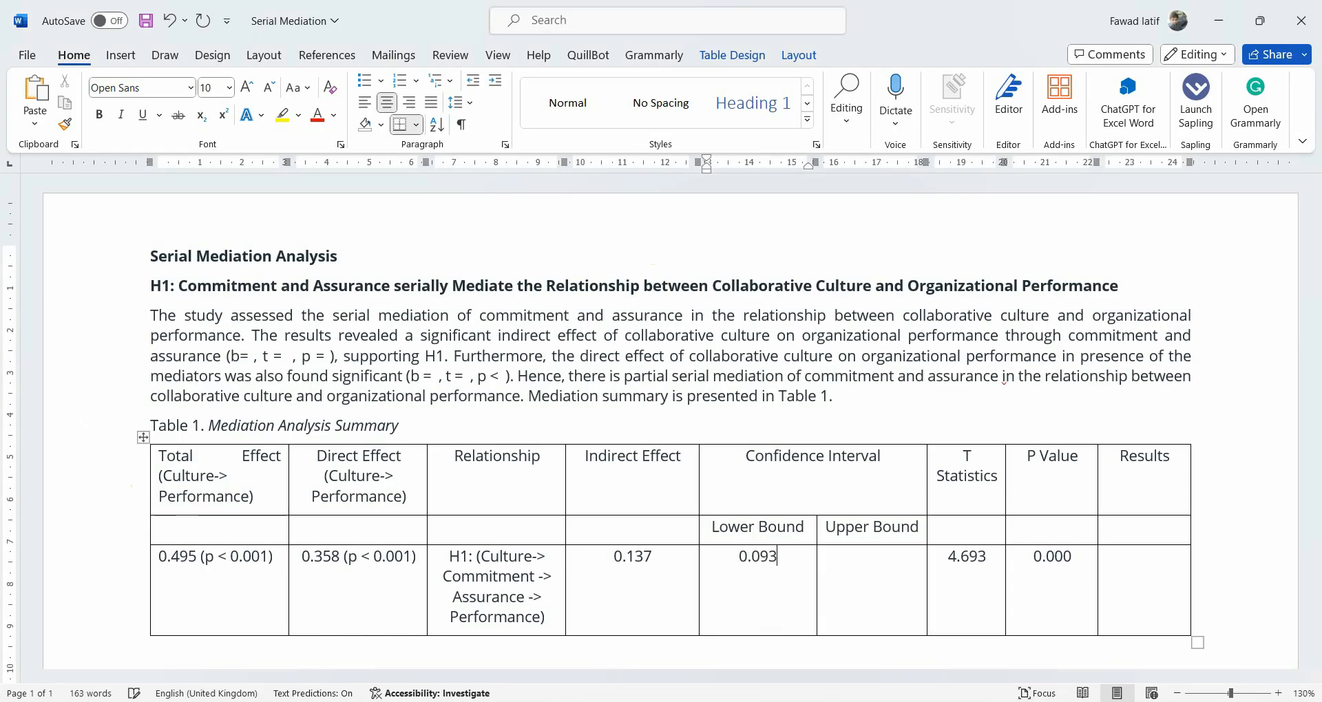
key("Tab")
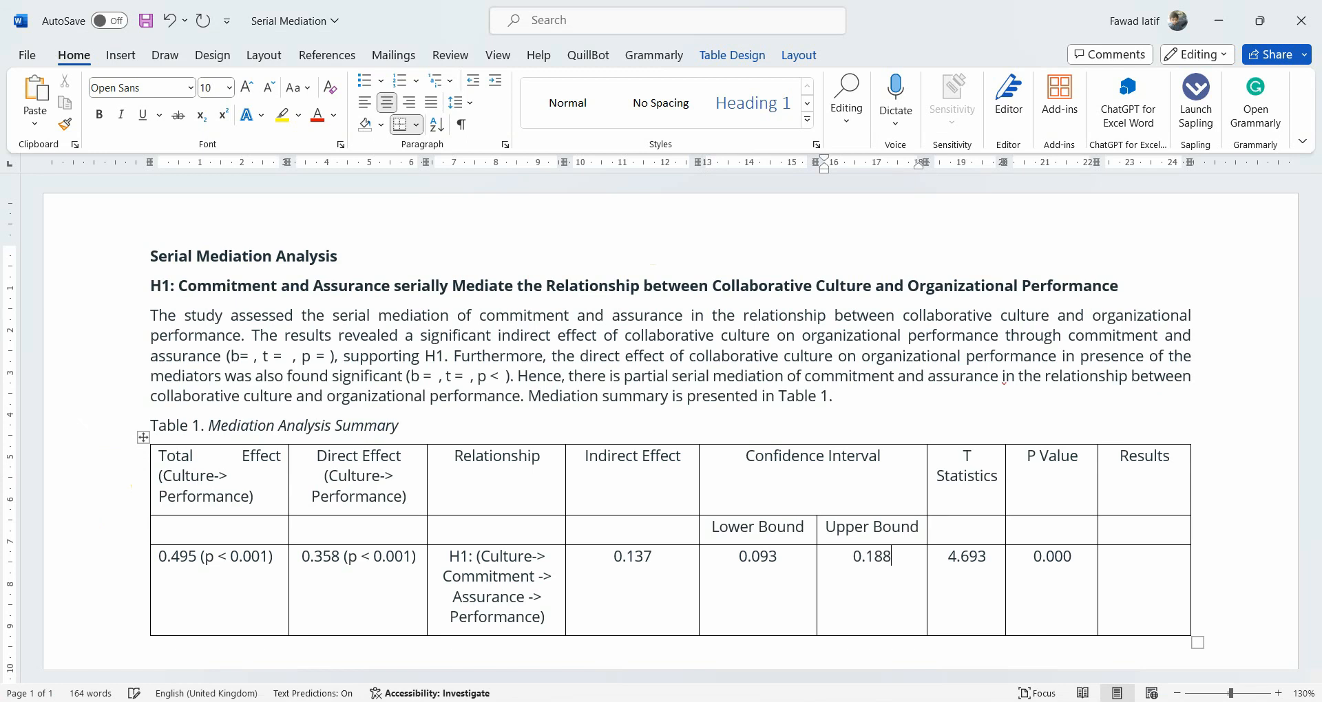
key("Left")
key("Left")
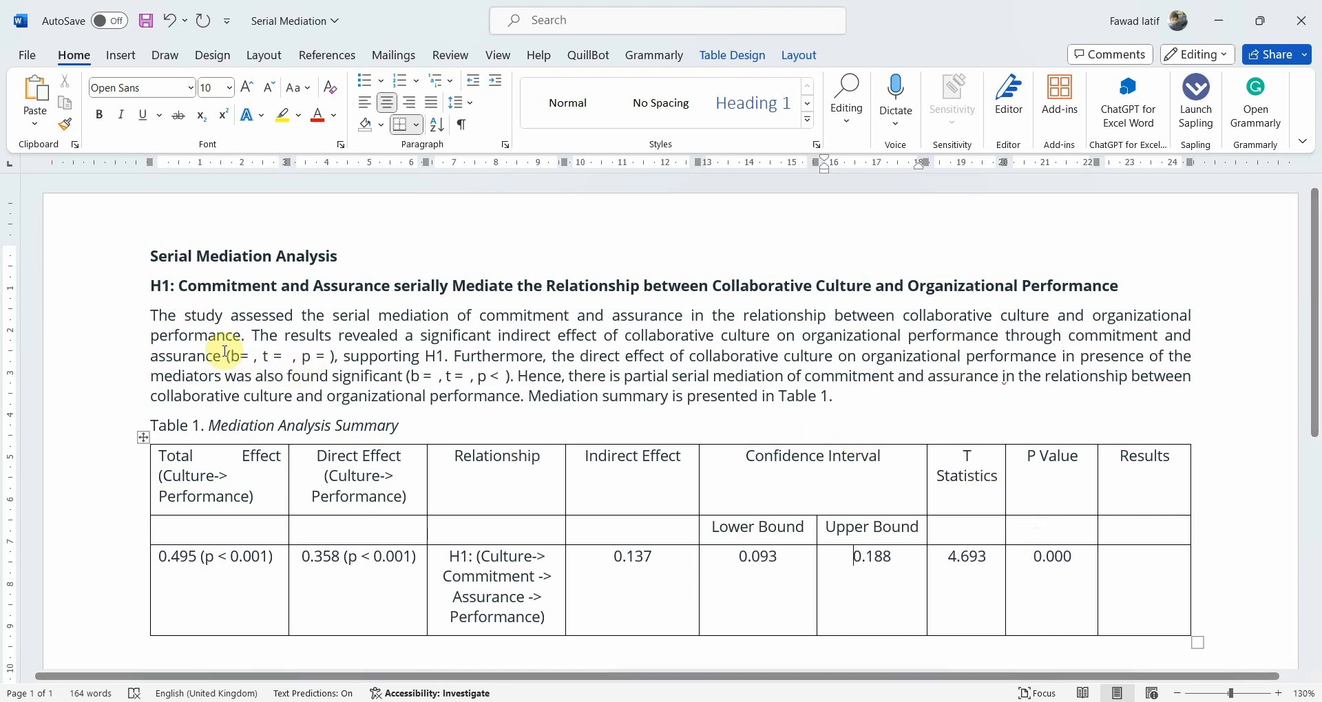
- Highlight and review the results paragraph's opening sentence on the serial mediation of commitment and assurance
left_click(157, 315)
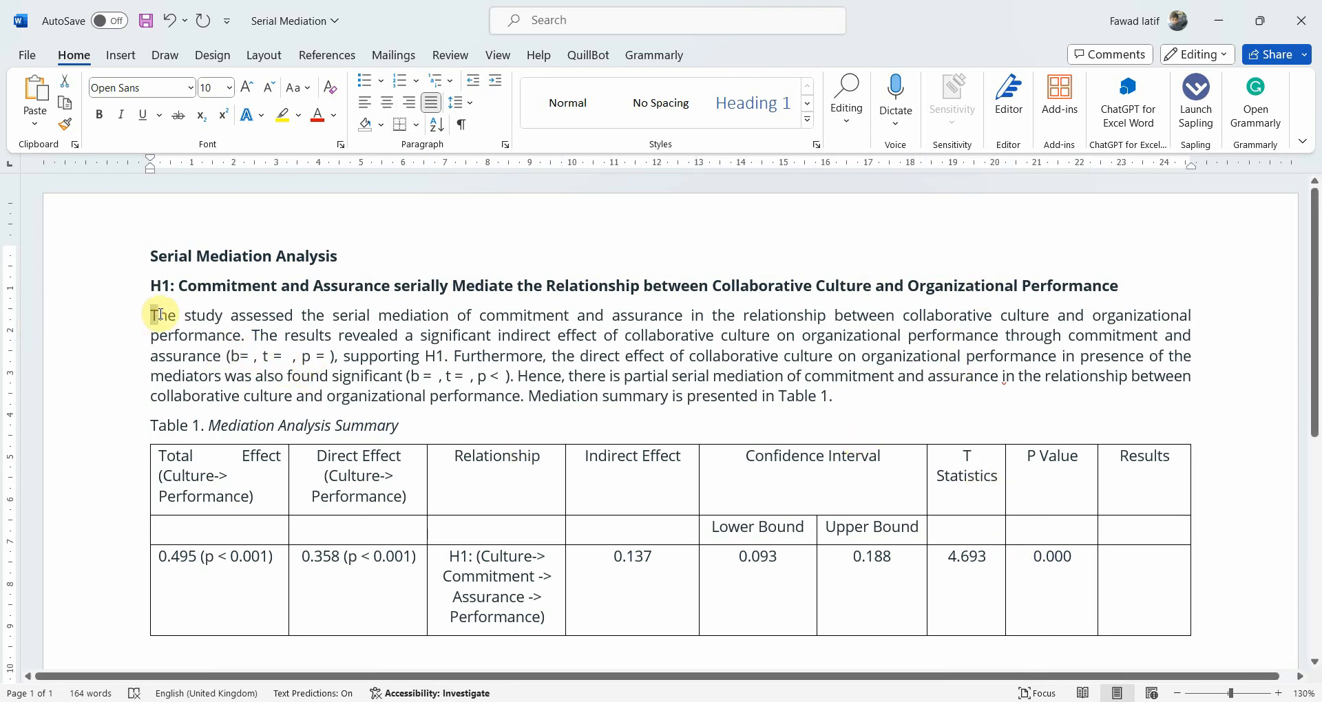
key("shift+Right")
key("shift+Right")
key("shift+Right")
key("shift+Right")
key("shift+Right")
key("shift+Right")
key("shift+Right")
key("shift+Right")
key("shift+Right")
key("shift+Right")
key("shift+Right")
key("shift+Right")
key("shift+Right")
key("shift+Right")
key("shift+Right")
key("shift+Right")
key("shift+Right")
key("shift+Right")
key("shift+Right")
key("shift+Right")
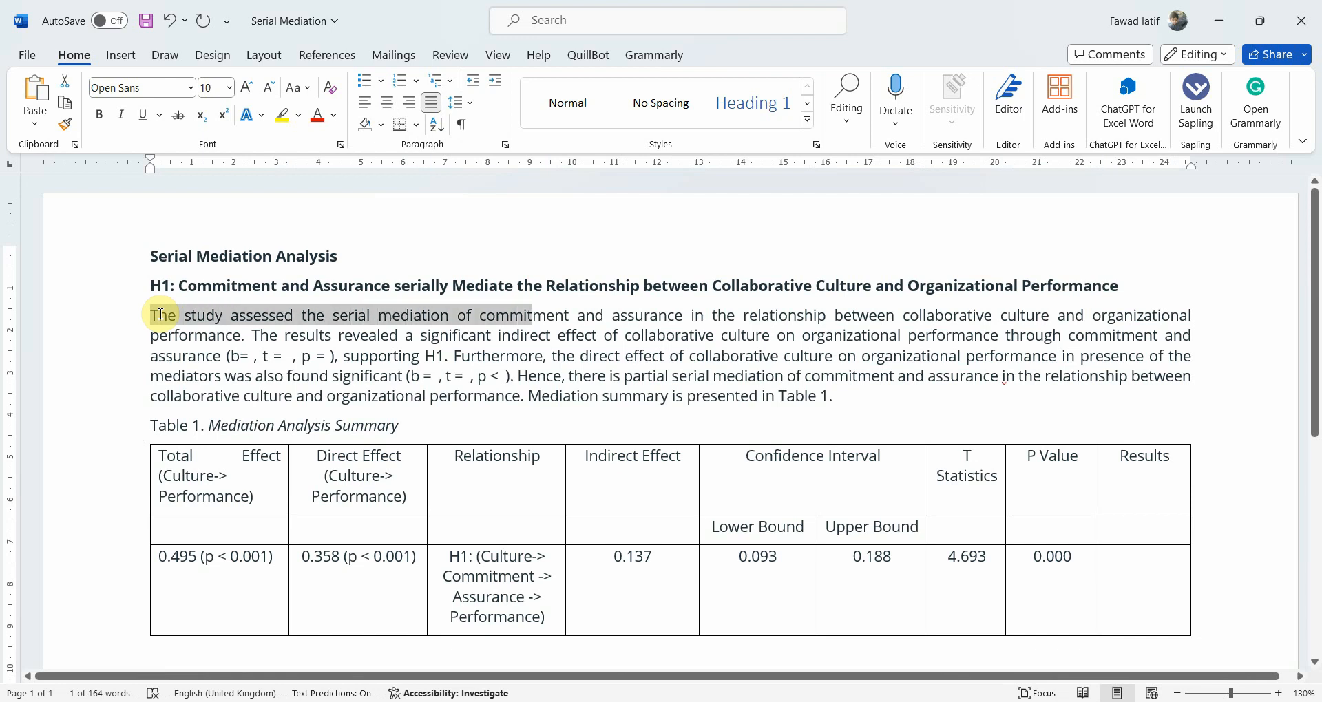
key("shift+Right")
key("shift+Right")
key("shift+Right")
key("shift+Right")
key("shift+Right")
key("shift+Right")
key("shift+Right")
key("shift+Right")
key("shift+Right")
key("shift+Right")
key("shift+Right")
key("shift+Right")
key("shift+Right")
key("shift+Right")
key("shift+Right")
key("shift+Right")
key("shift+Right")
key("shift+Right")
key("shift+Right")
key("shift+Right")
key("shift+Right")
key("shift+Right")
key("shift+Right")
key("shift+Right")
key("shift+Right")
key("shift+Right")
key("shift+Right")
key("shift+Right")
key("shift+Right")
key("shift+Right")
key("shift+Right")
key("shift+Right")
key("shift+Right")
key("shift+Right")
key("shift+Right")
key("shift+Right")
key("shift+Right")
key("shift+Right")
key("shift+Right")
key("shift+Right")
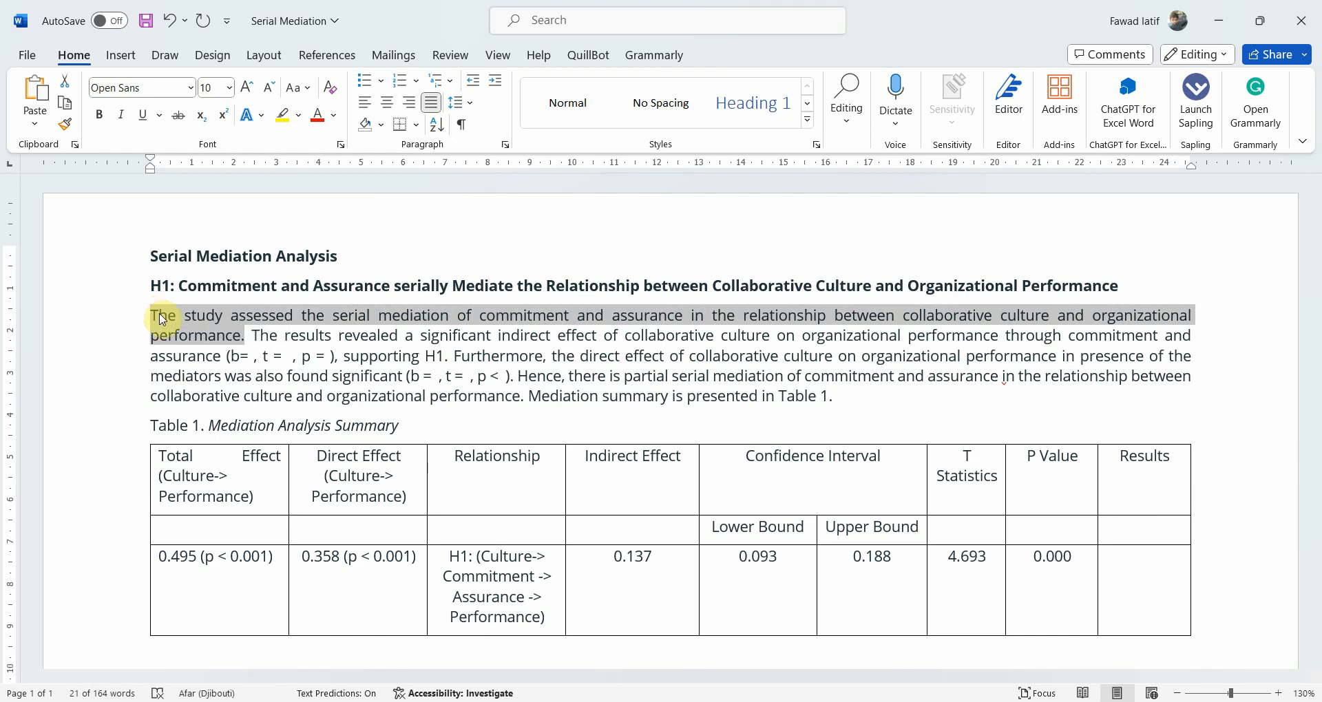
key("Right")
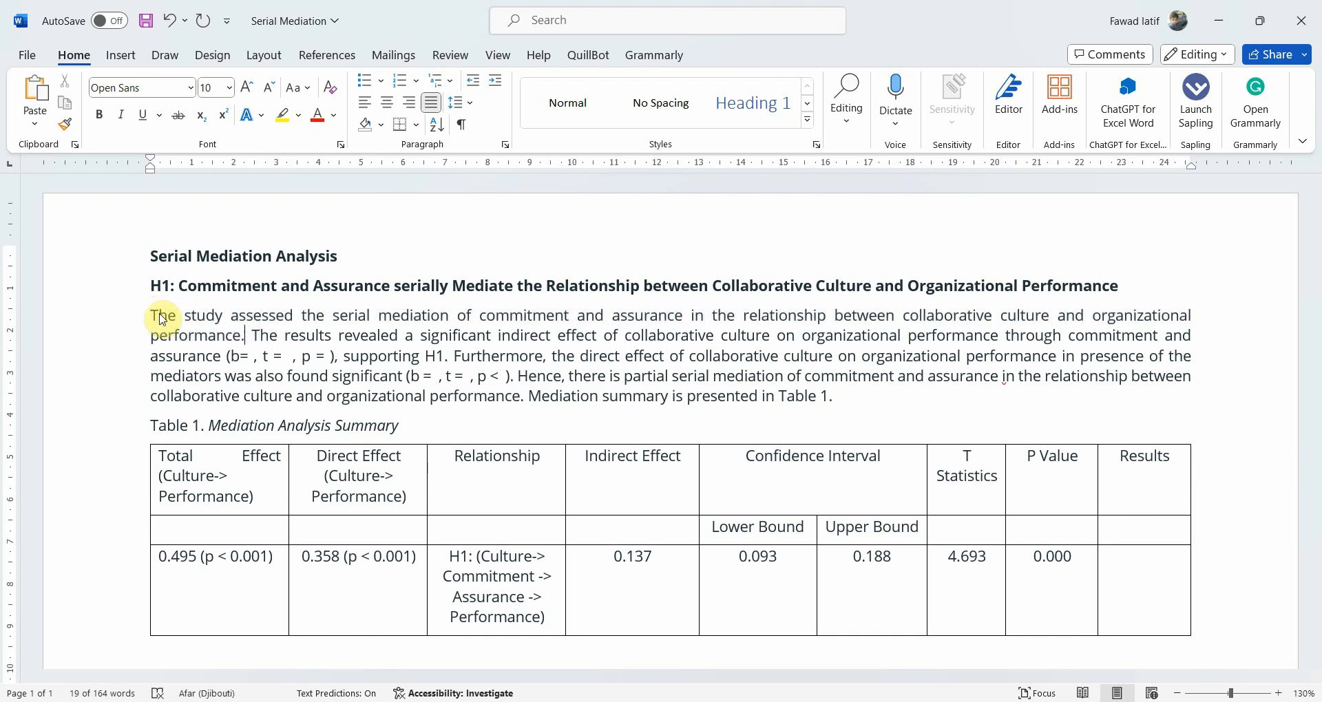
- Highlight and review the paragraph's second sentence on the indirect effect of collaborative culture on organizational performance, up to its statistics
key("shift+Right")
key("shift+Right")
key("shift+Right")
key("shift+Right")
key("shift+Right")
key("shift+Right")
key("shift+Right")
key("shift+Right")
key("shift+Right")
key("shift+Right")
key("shift+Right")
key("shift+Right")
key("shift+Right")
key("shift+Right")
key("shift+Right")
key("shift+Right")
key("shift+Right")
key("shift+Right")
key("shift+Right")
key("shift+Right")
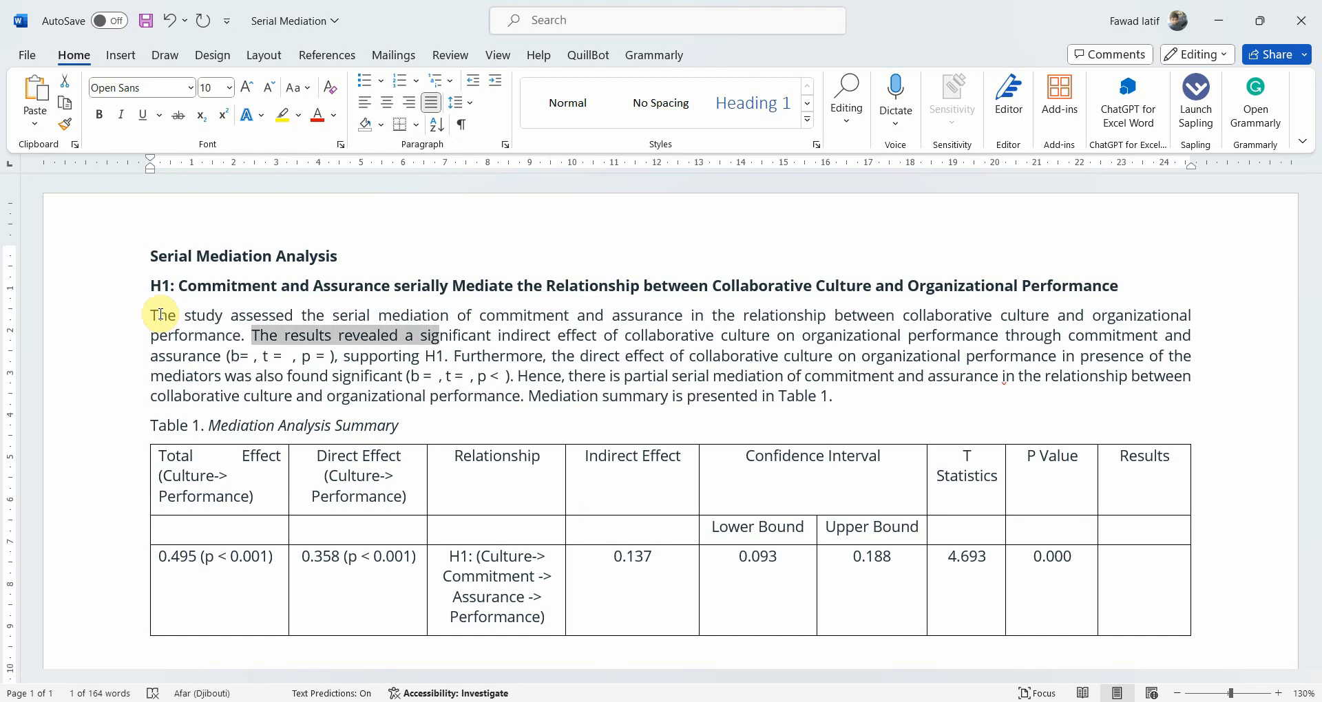
key("shift+Right")
key("shift+Right")
key("shift+Right")
key("shift+Right")
key("shift+Right")
key("shift+Right")
key("shift+Right")
key("shift+Right")
key("shift+Right")
key("shift+Right")
key("shift+Right")
key("shift+Right")
key("shift+Right")
key("shift+Right")
key("shift+Right")
key("shift+Right")
key("shift+Right")
key("shift+Right")
key("shift+Right")
key("shift+Right")
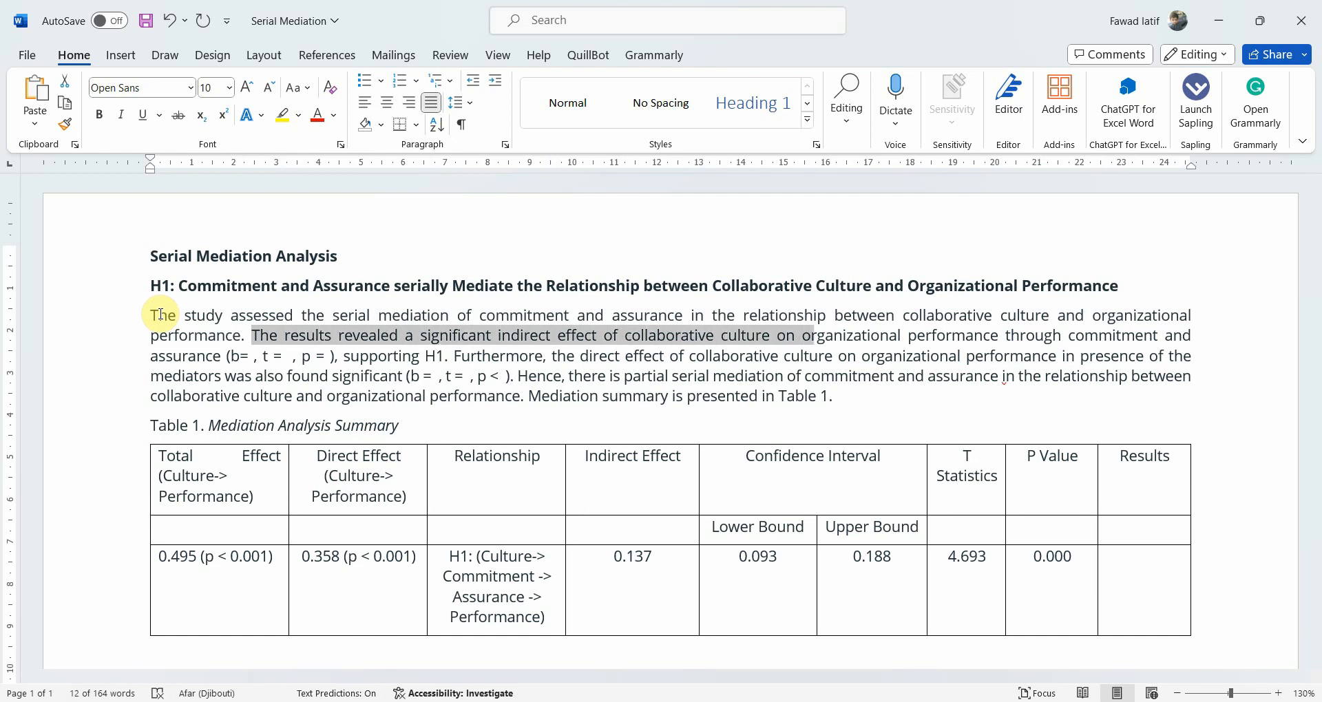
key("shift+Right")
key("shift+Right")
key("shift+Right")
key("shift+Right")
key("shift+Right")
key("shift+Right")
key("shift+Right")
key("shift+Right")
key("shift+Right")
key("shift+Right")
key("shift+Right")
key("shift+Right")
key("shift+Right")
key("shift+Right")
key("shift+Right")
key("shift+Right")
key("shift+Right")
key("shift+Right")
key("shift+Right")
key("shift+Right")
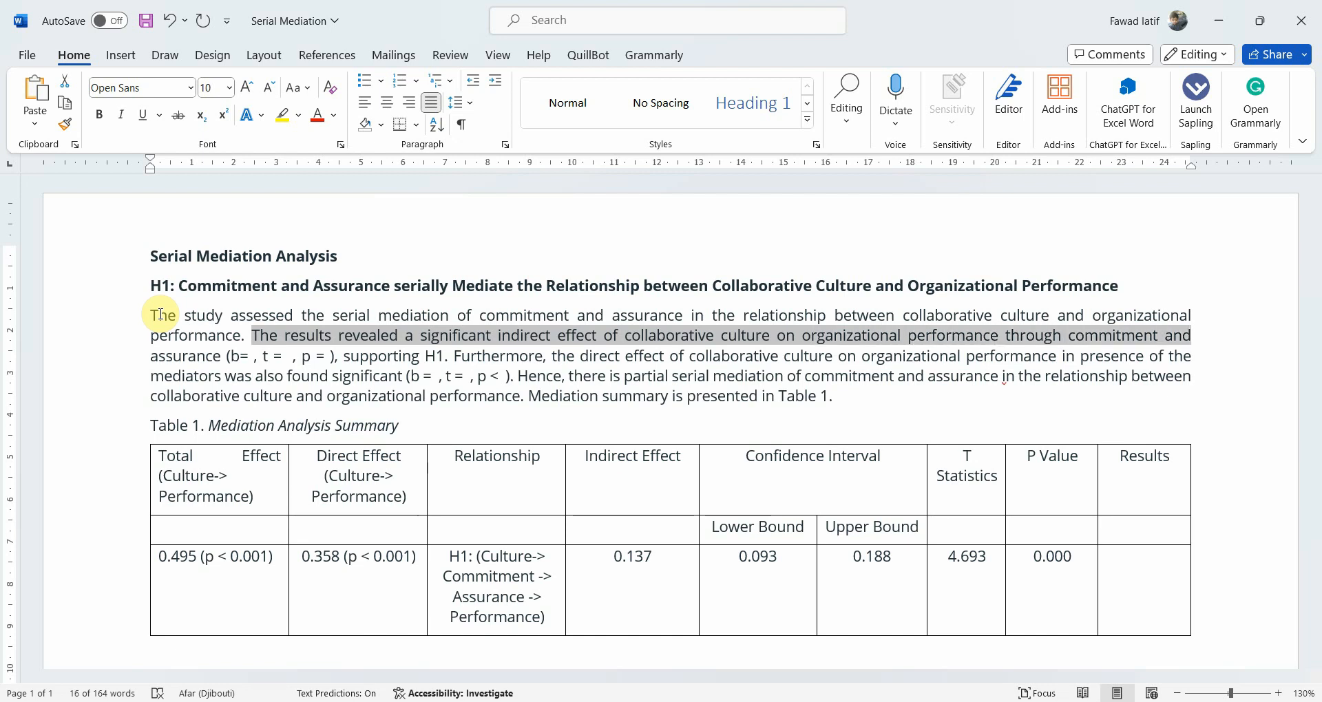
key("shift+Right")
key("shift+Right")
key("shift+Right")
key("shift+Right")
key("shift+Right")
key("shift+Right")
key("shift+Right")
key("shift+Right")
key("shift+Right")
key("shift+Right")
key("shift+Right")
key("shift+Right")
key("shift+Right")
key("Right")
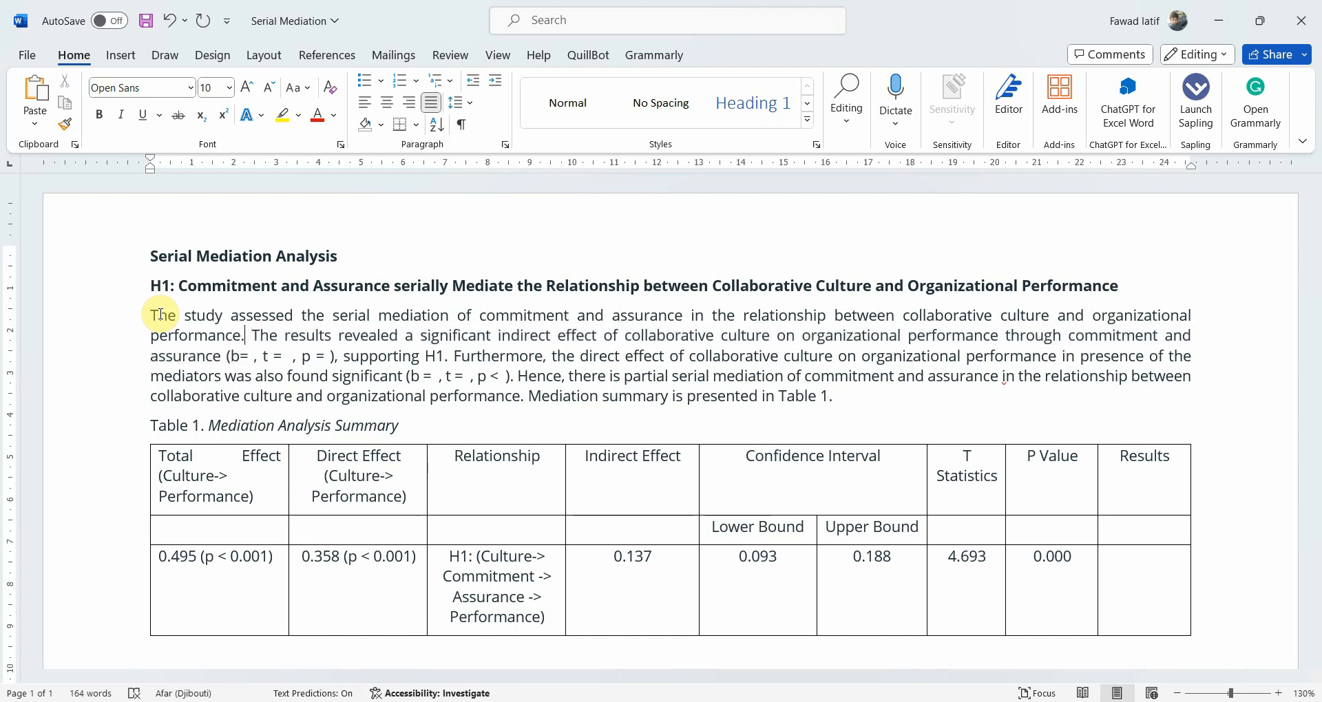
- Fill in the indirect effect statistics in the paragraph's second sentence as b = 0.137, t = 4.693, p < 0.001
type("0.137, t =  ")
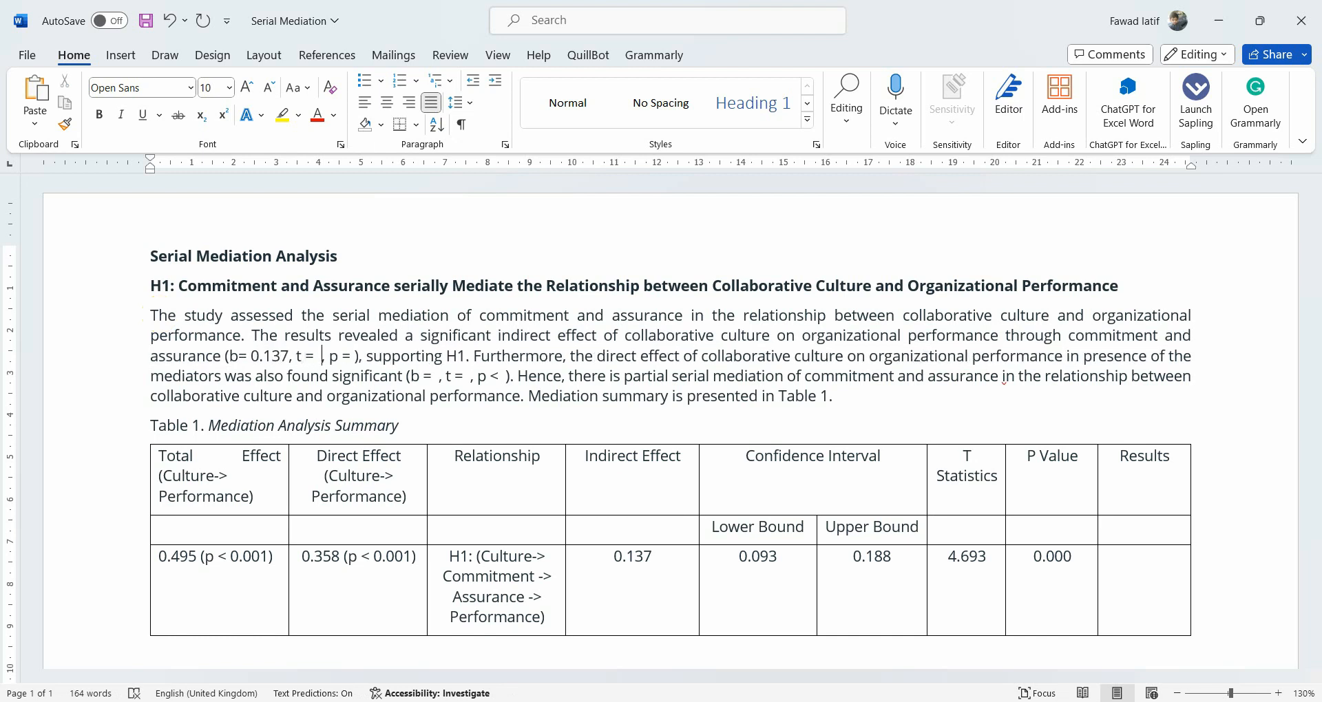
type("4.693")
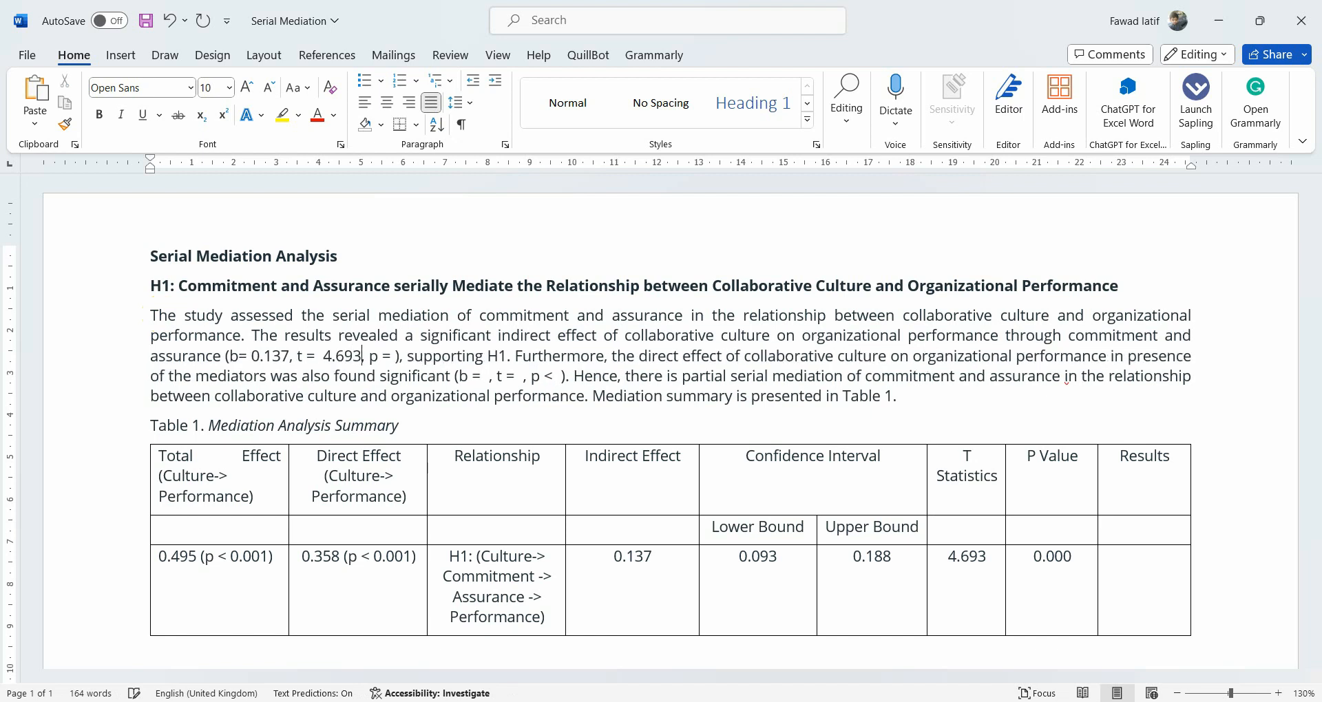
key("BackSpace")
type("< 0.001")
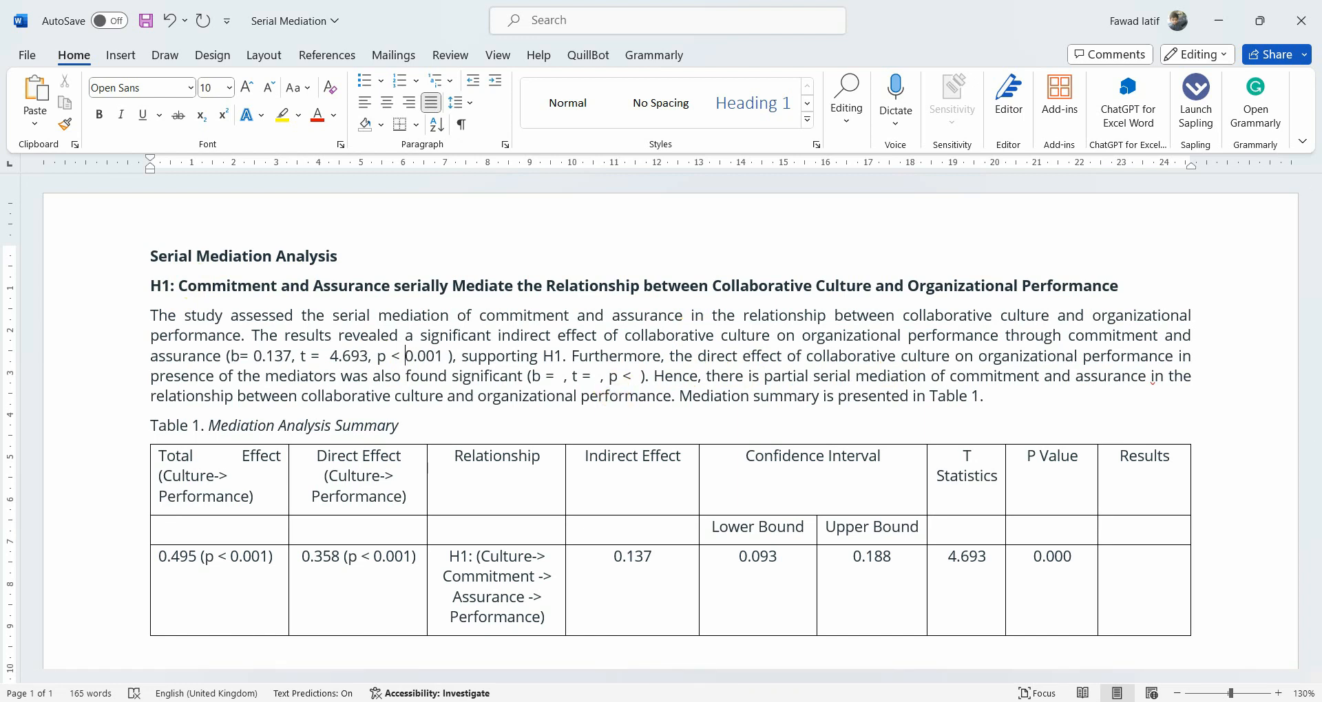
- Switch to SmartPLS and show path coefficients and p values on the model to check the direct CC -> OP path
key("alt+Tab")
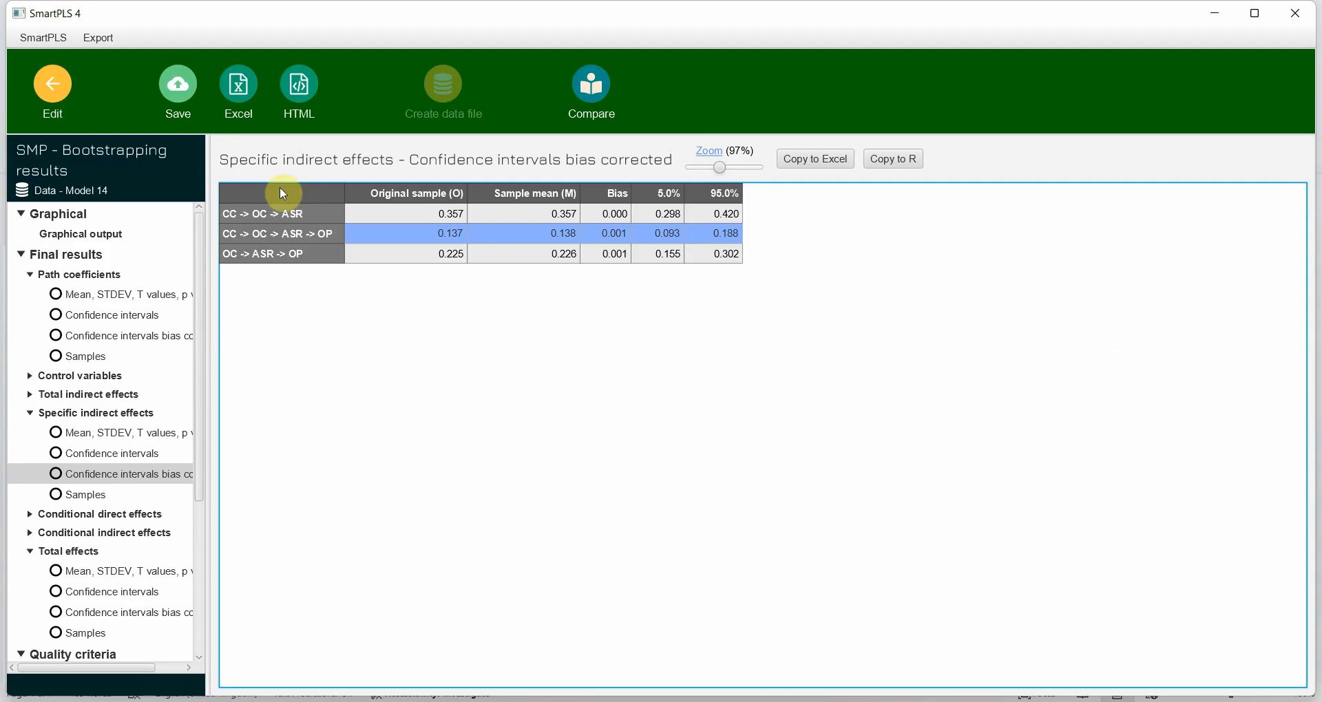
left_click(54, 88)
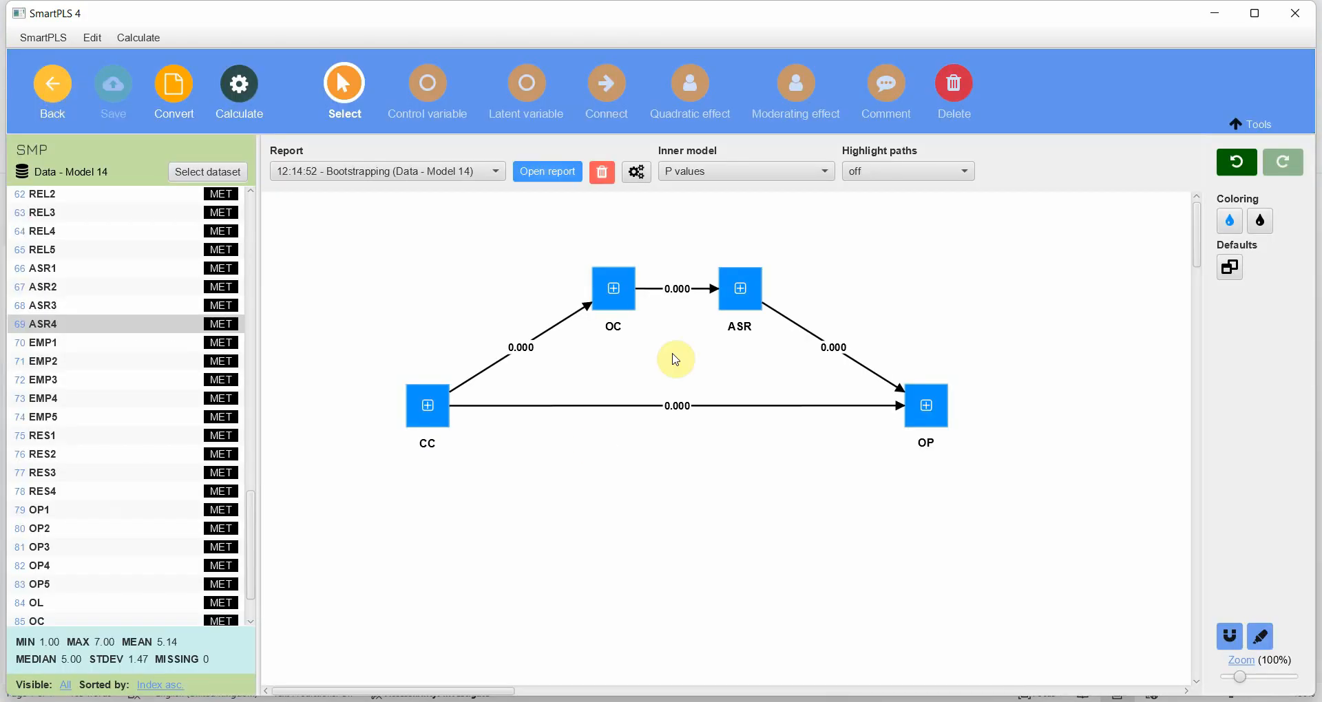
left_click(733, 416)
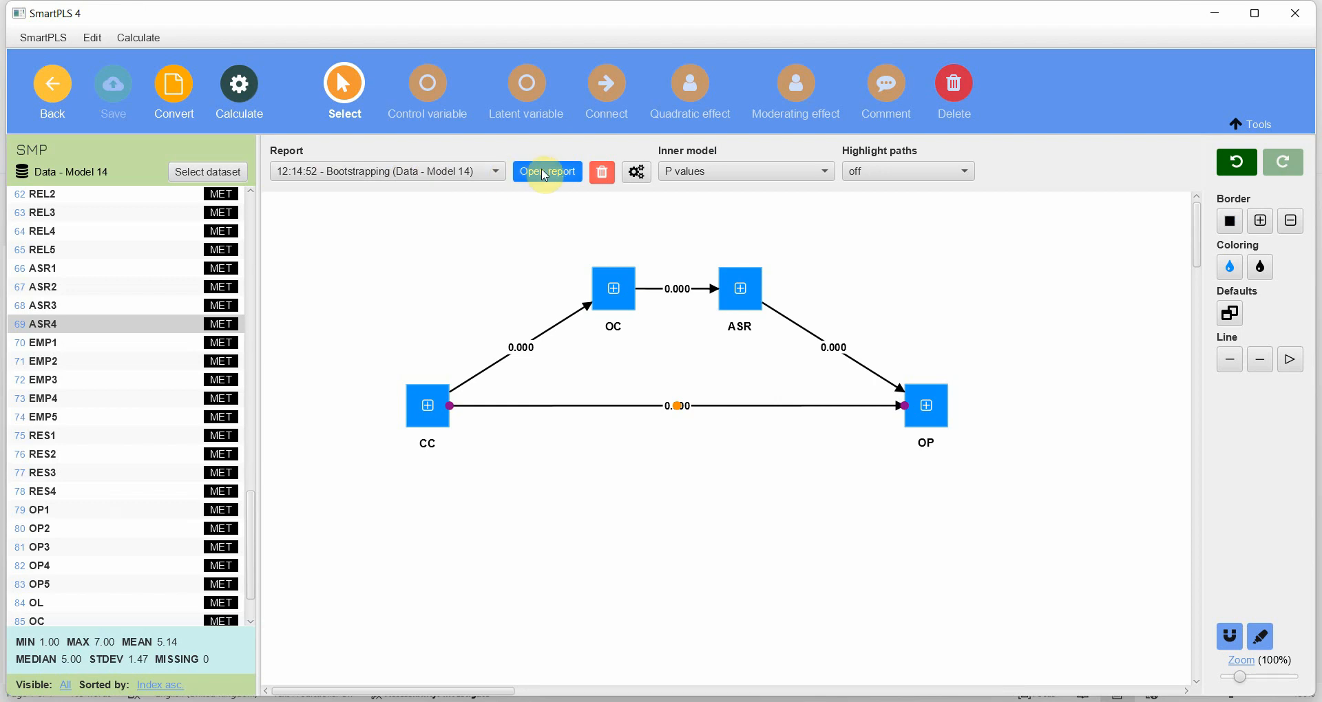
left_click(800, 176)
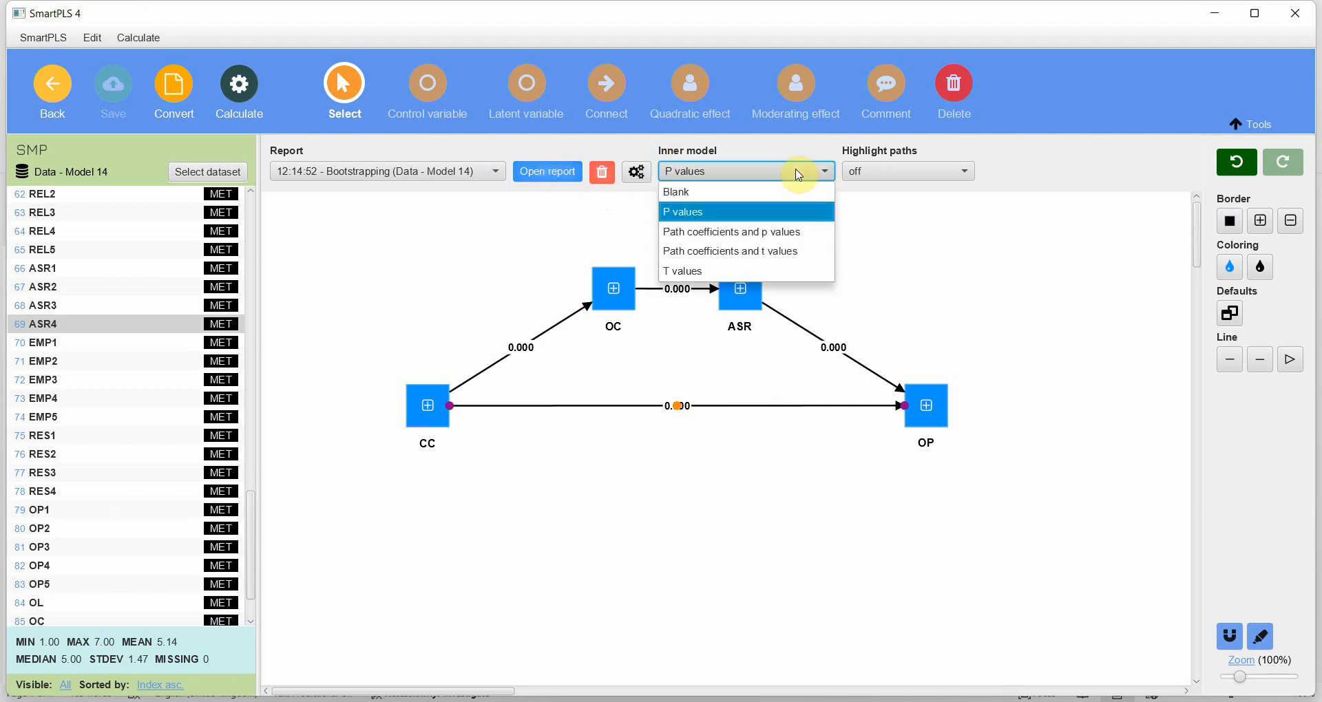
left_click(766, 240)
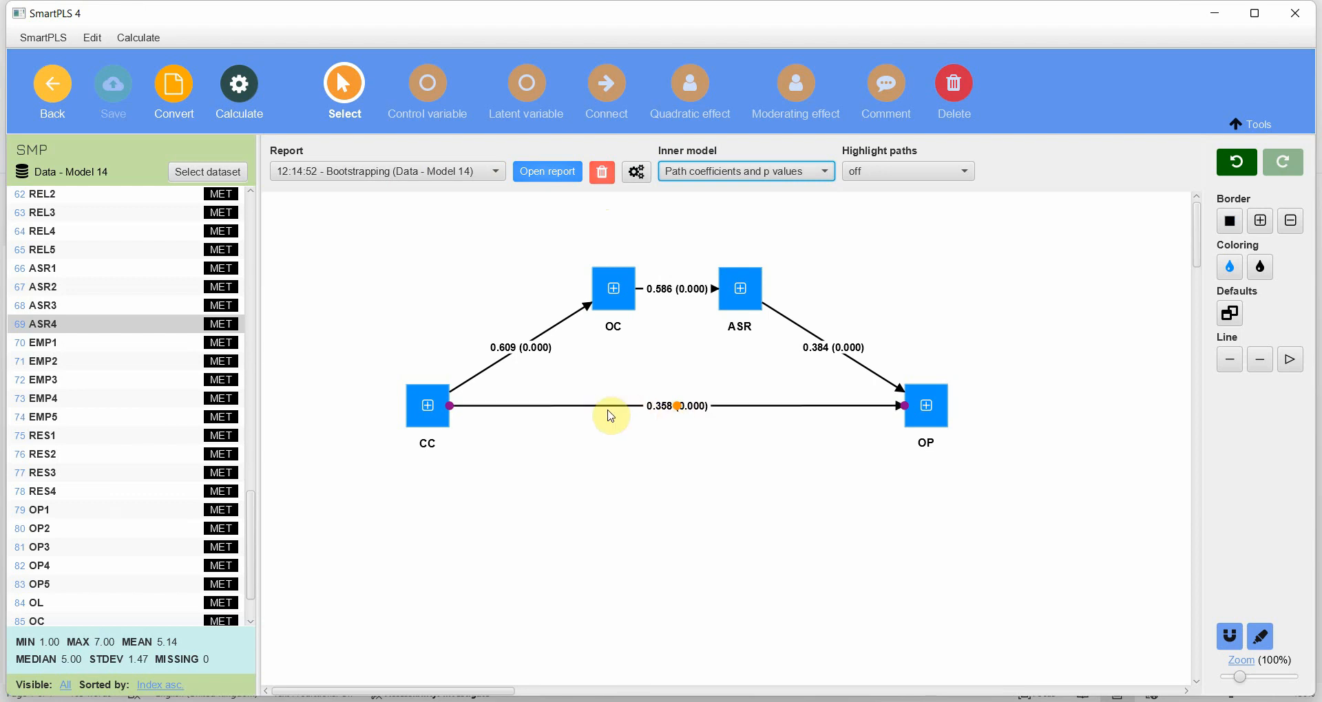
left_click(414, 432)
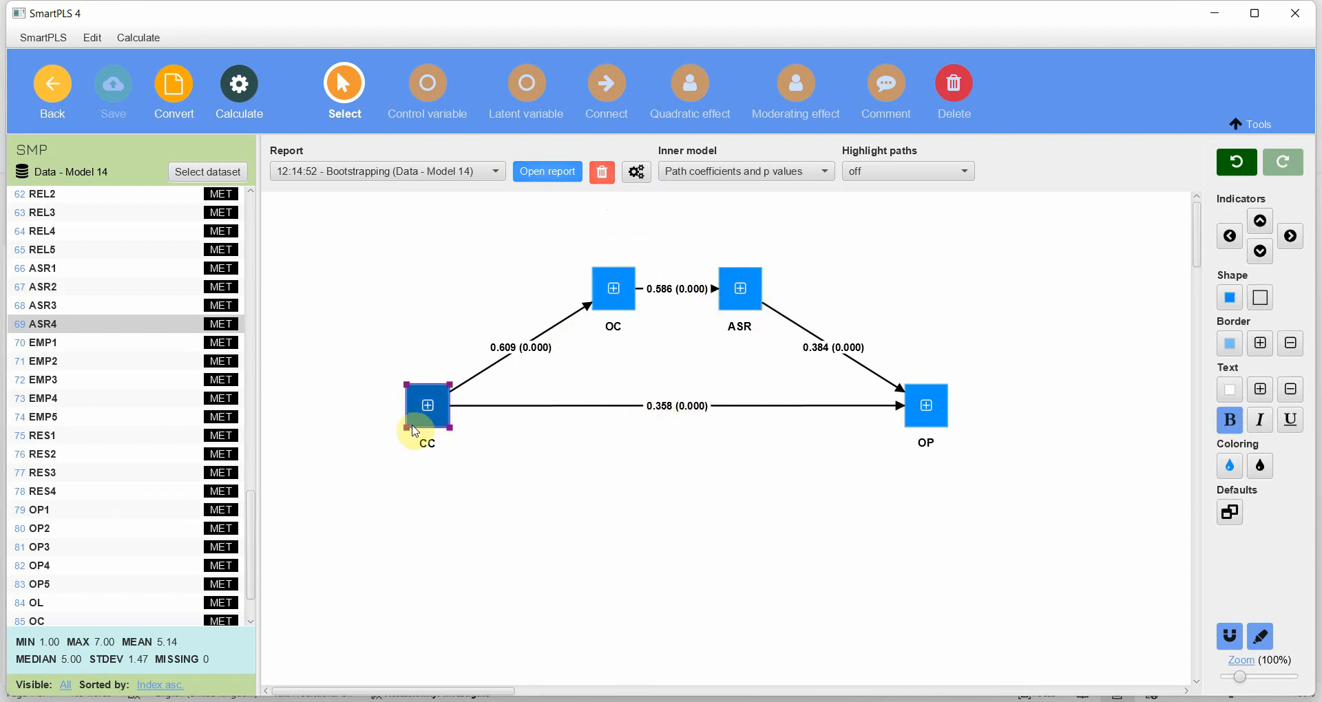
left_click(909, 418)
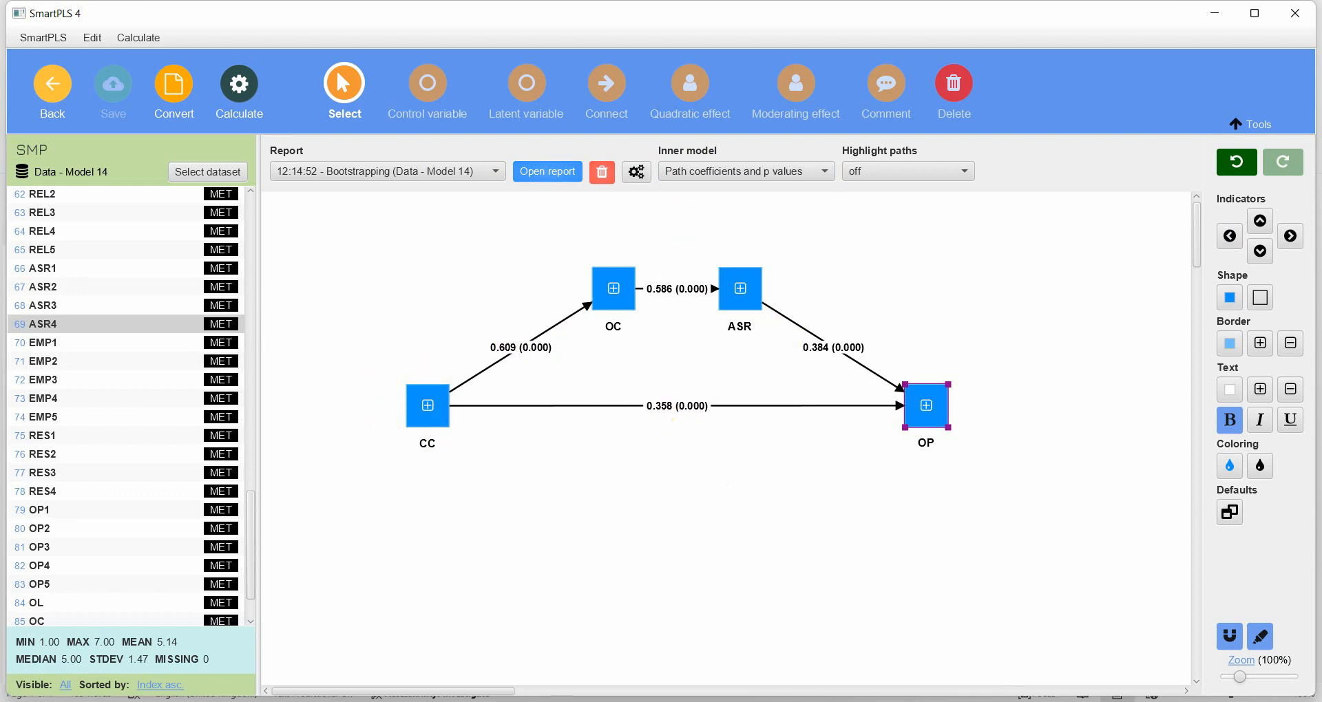
- Return to Word and fill in b = 0.358 and p < 0.001 for the direct effect in the paragraph
left_click(831, 701)
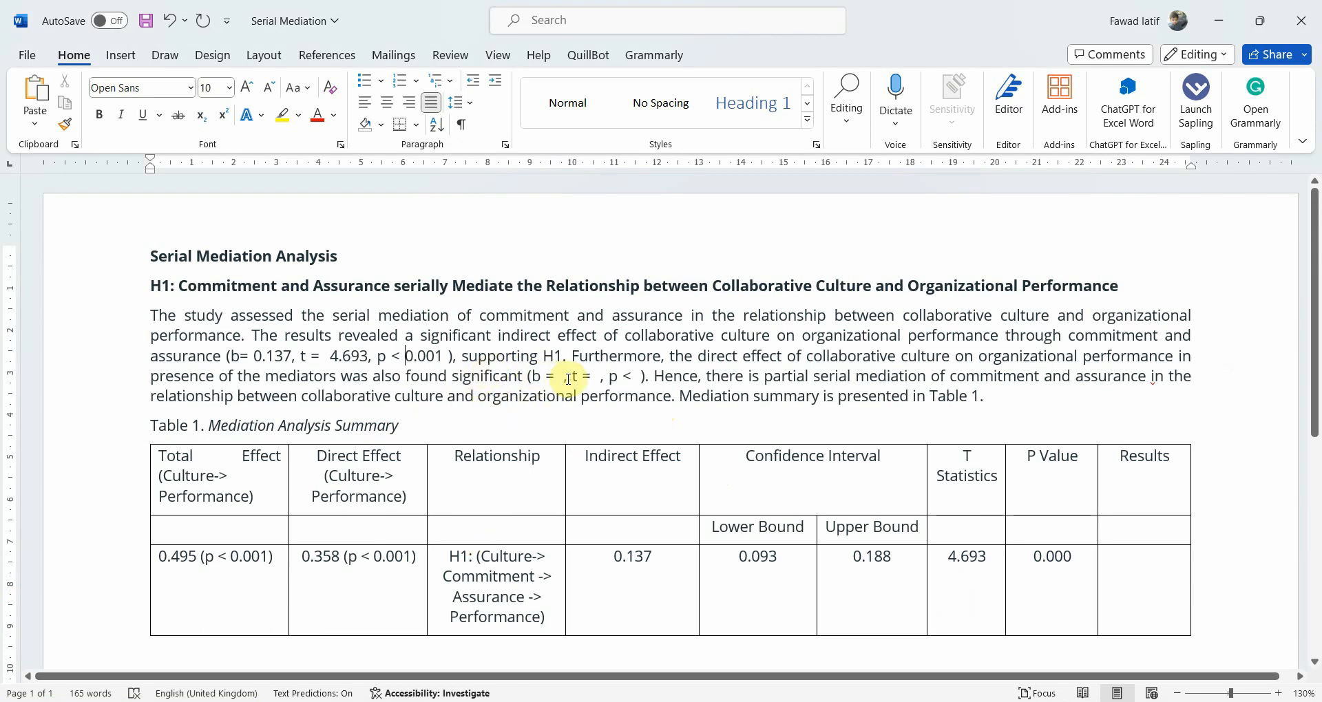
type("0.358")
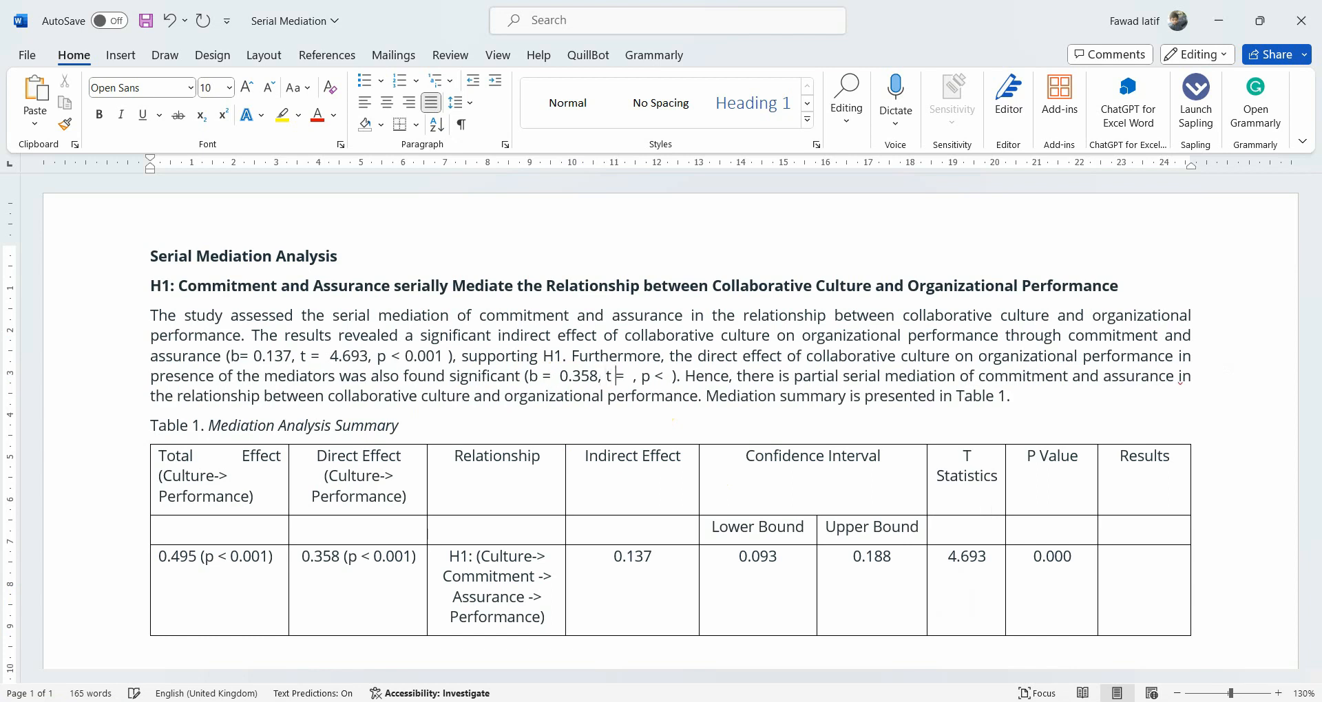
type("0.001")
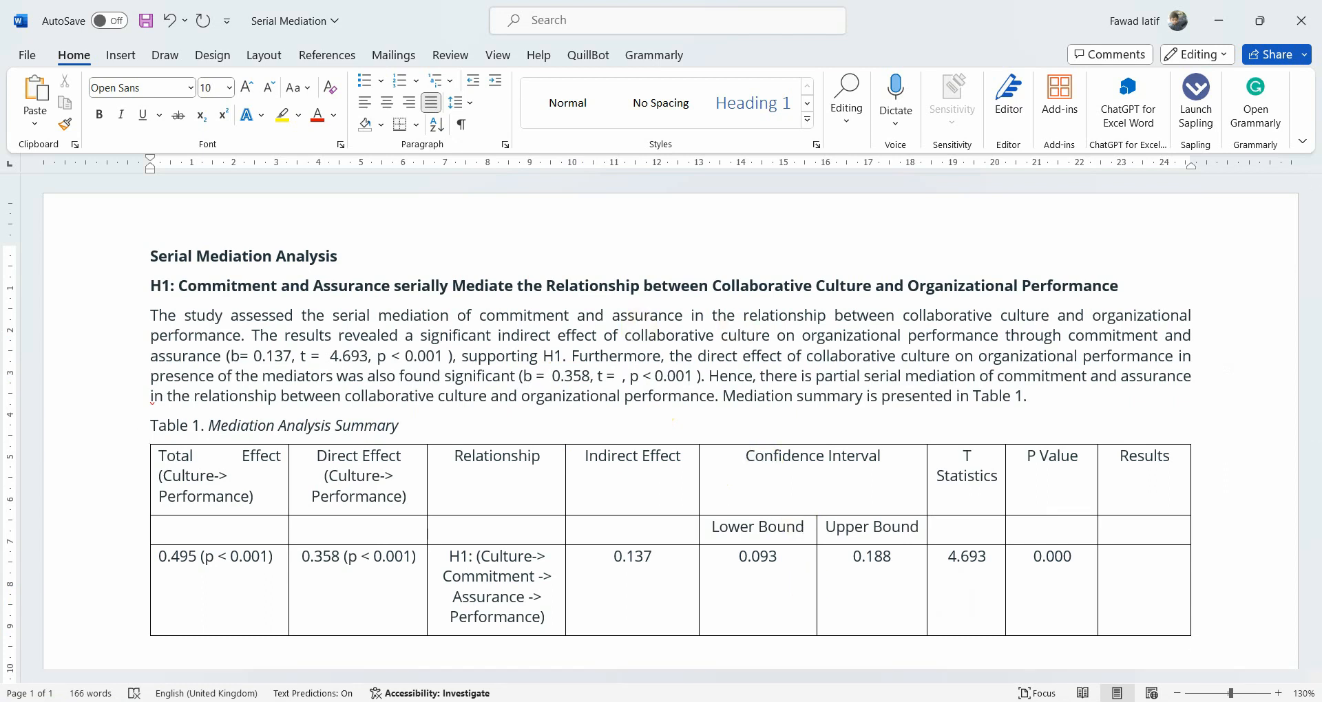
- Look up the CC -> OP T statistic in the SmartPLS bootstrapping report and enter t = 6.353 for the direct effect in Word's paragraph
key("alt+Tab")
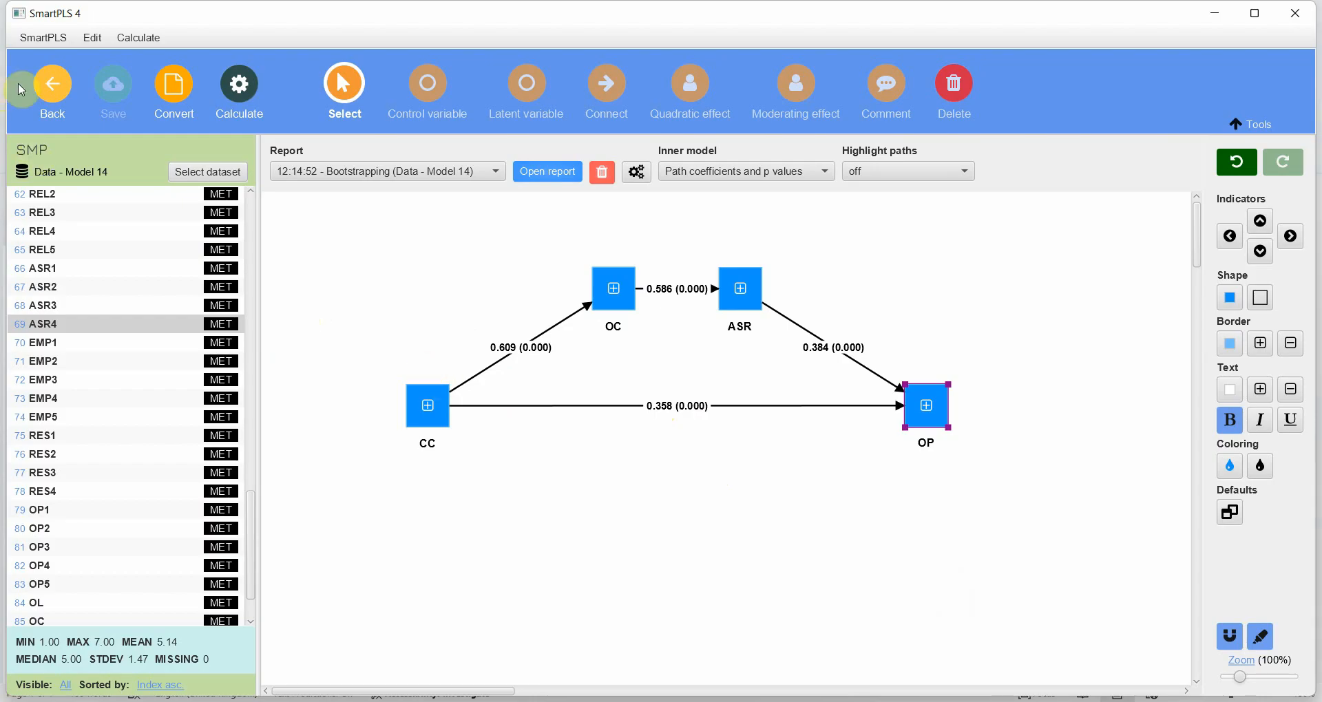
left_click(533, 175)
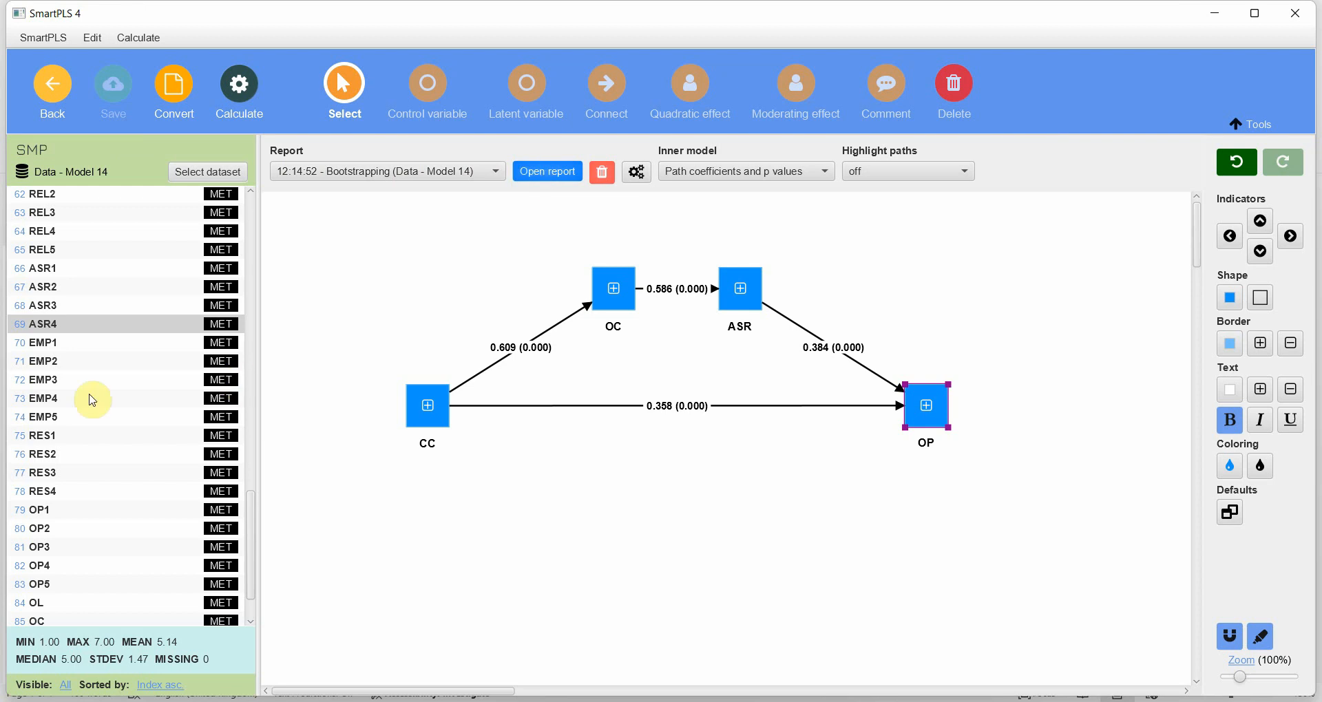
left_click(71, 277)
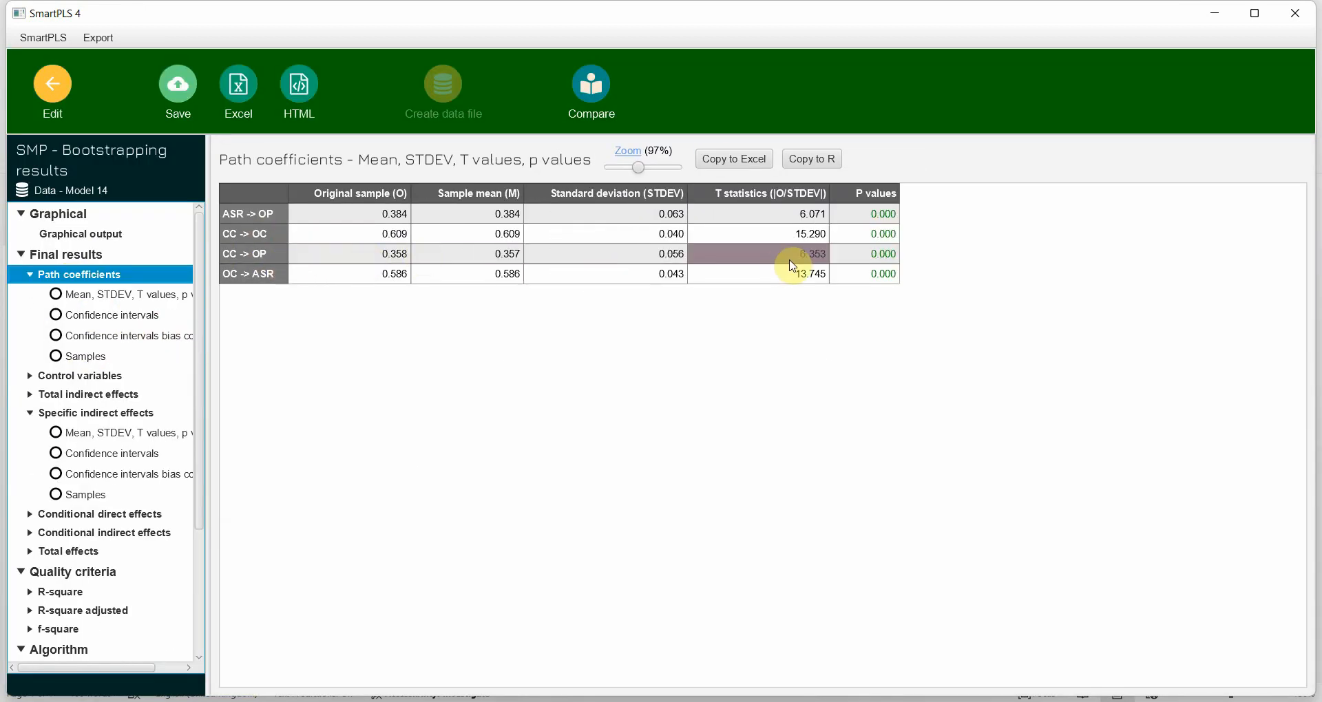
left_click(792, 259)
left_click(875, 701)
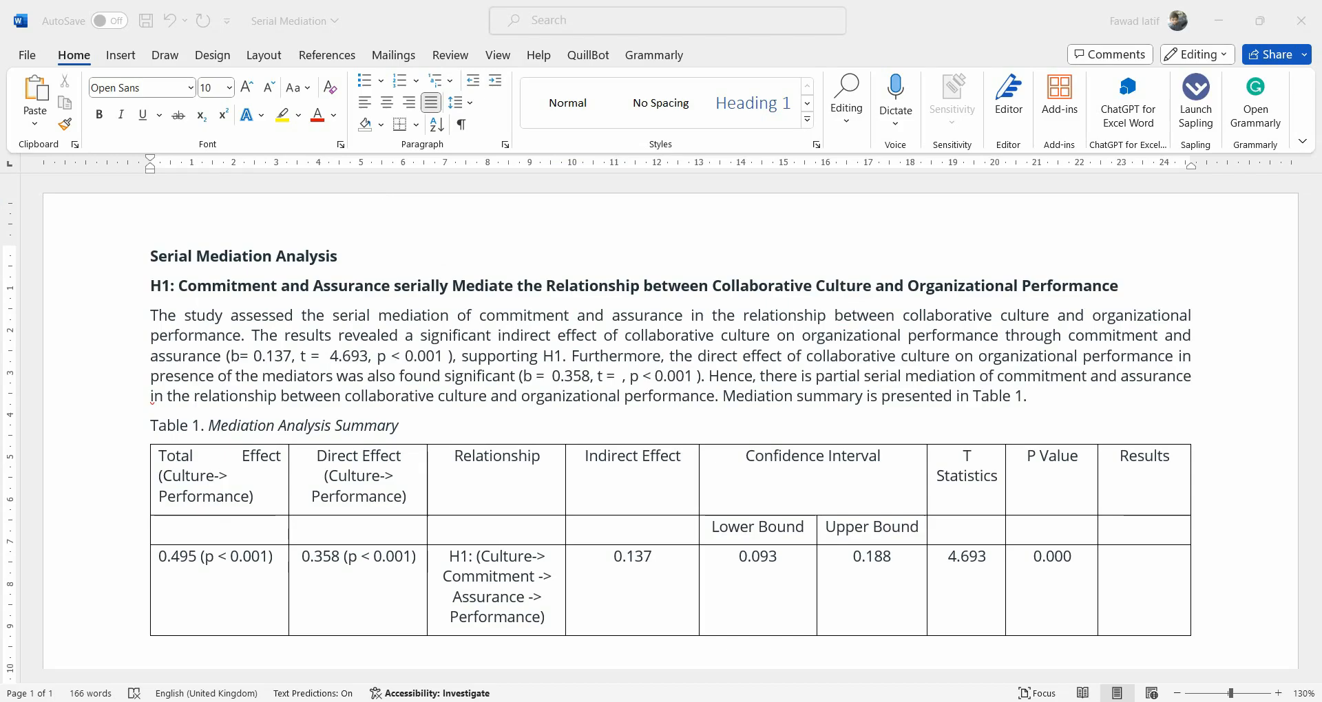
type("6.353")
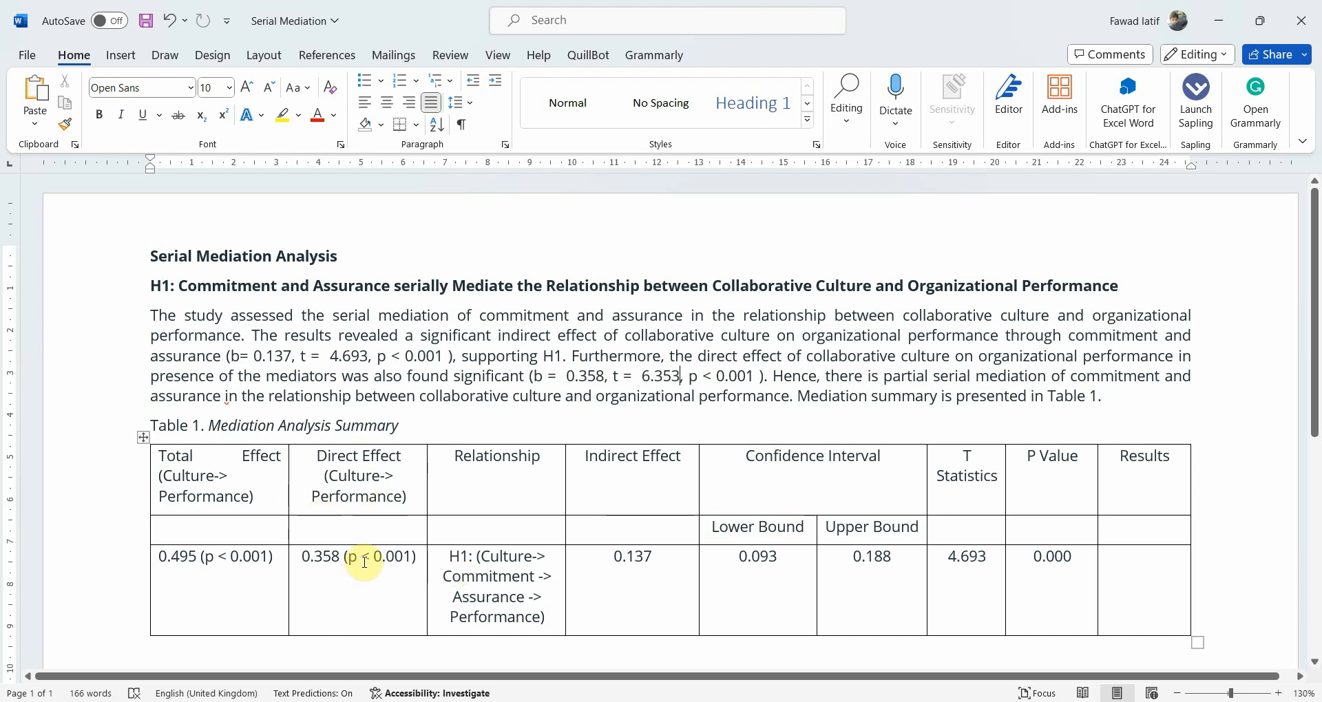
left_click(305, 554)
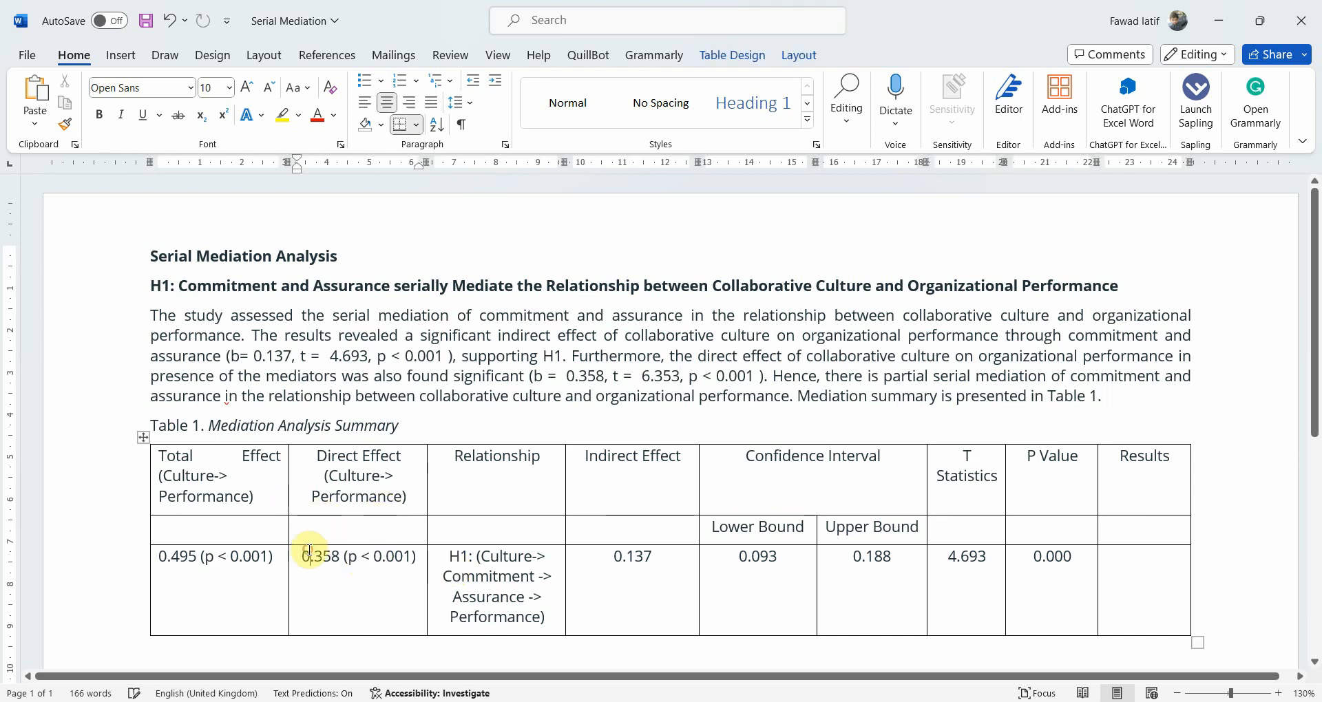
- Review the H1 row of Table 1 by selecting its cells from the direct effect through the P value
key("shift+Right")
key("shift+Right")
key("shift+Right")
key("shift+Right")
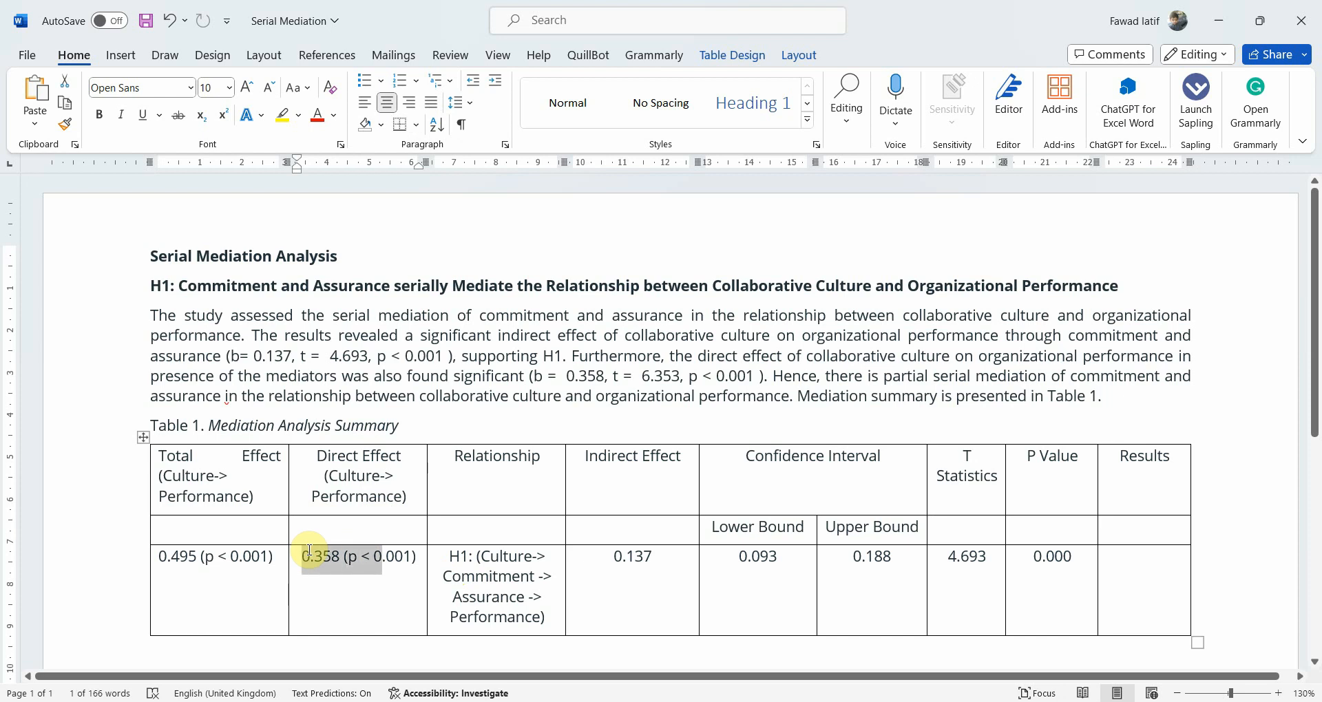
key("shift+Right")
key("shift+Right")
key("shift+Right")
key("shift+Right")
key("shift+Right")
key("shift+Right")
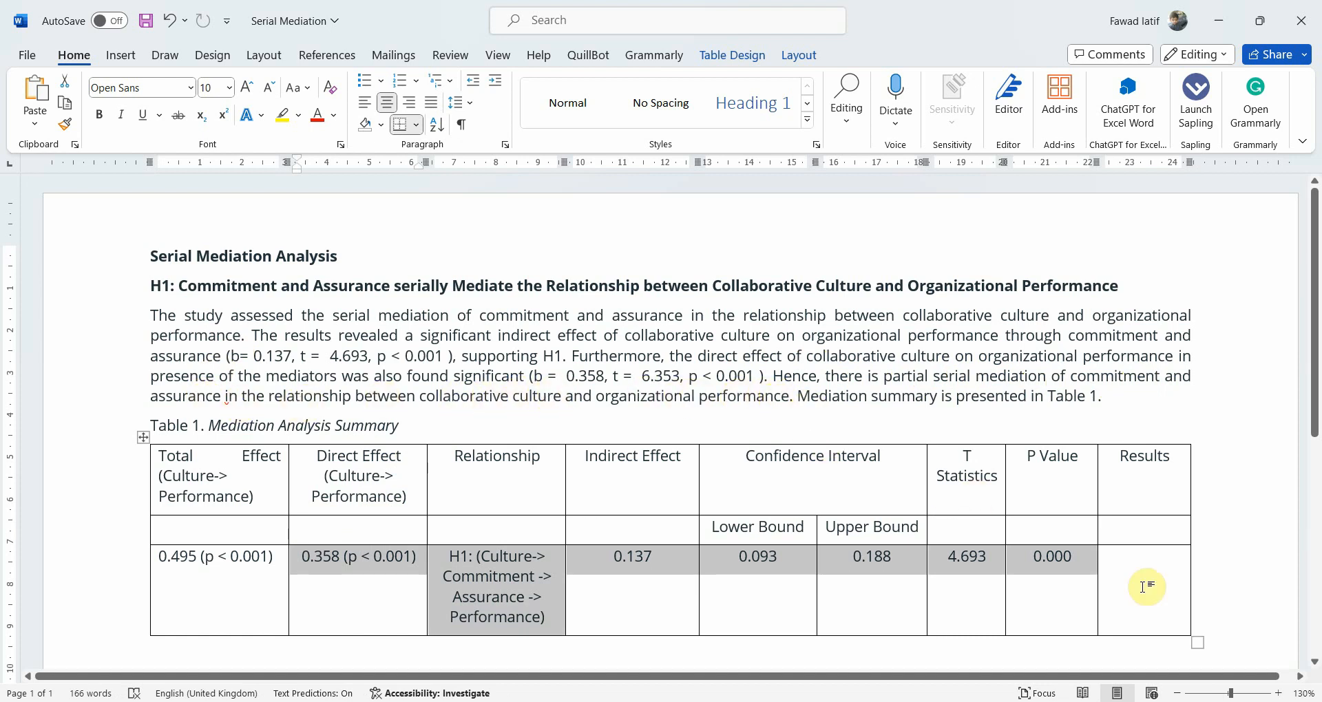
- Enter "Partial Serial Mediation" as the result for the H1 row in Table 1
left_click(1169, 584)
type("Pa")
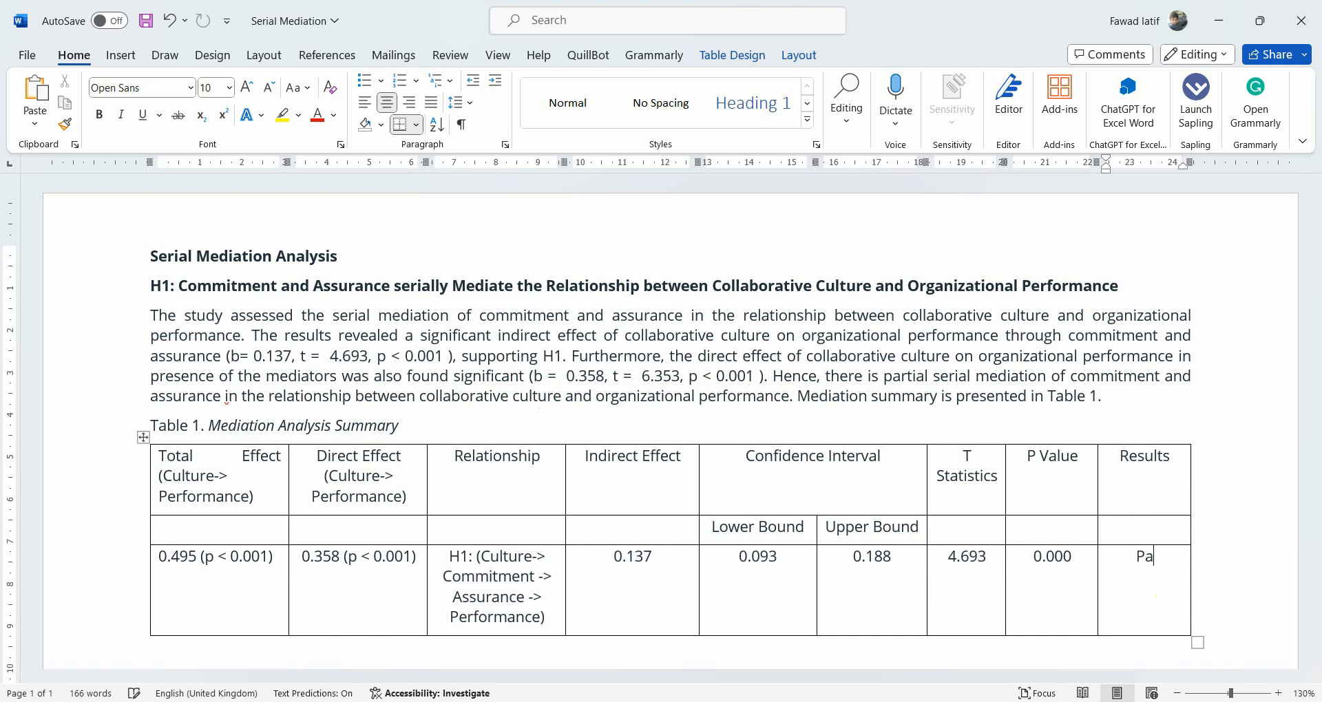
type("rtial Serial ")
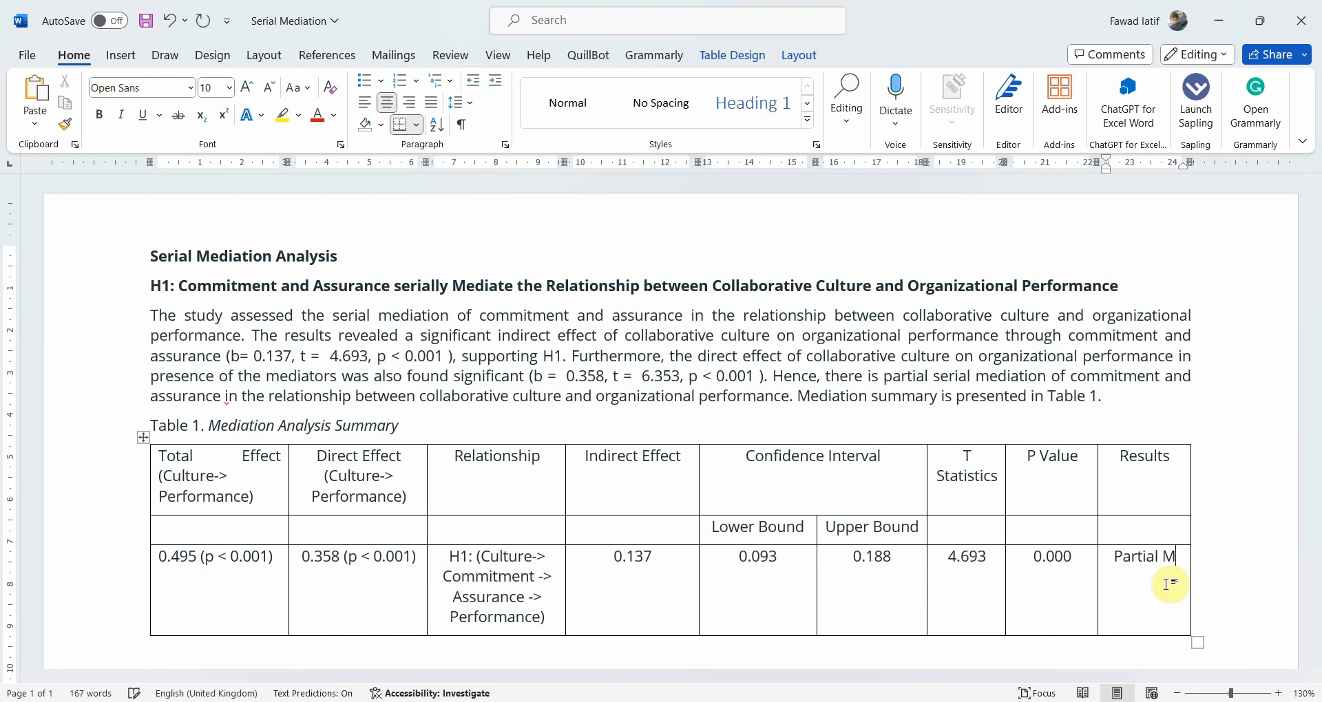
type("Mediation")
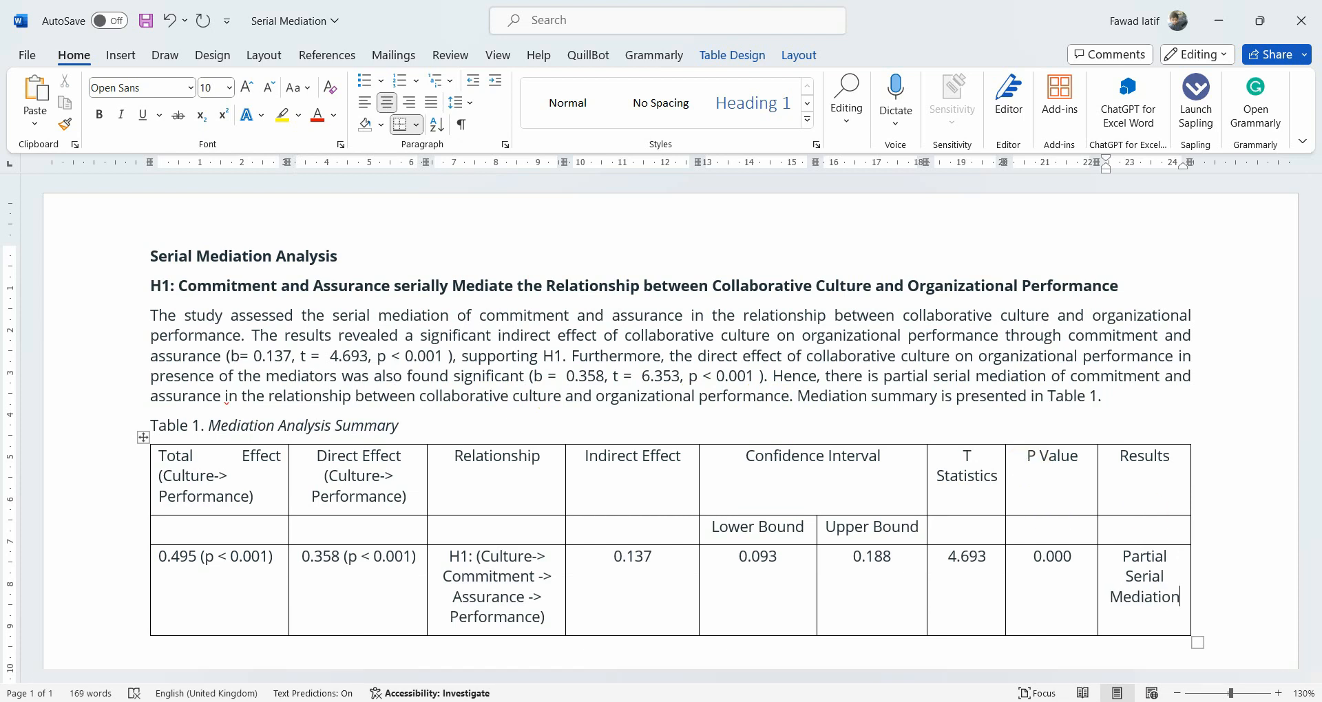
- Switch back to the SmartPLS 4 bootstrapping report
mouse_move(927, 701)
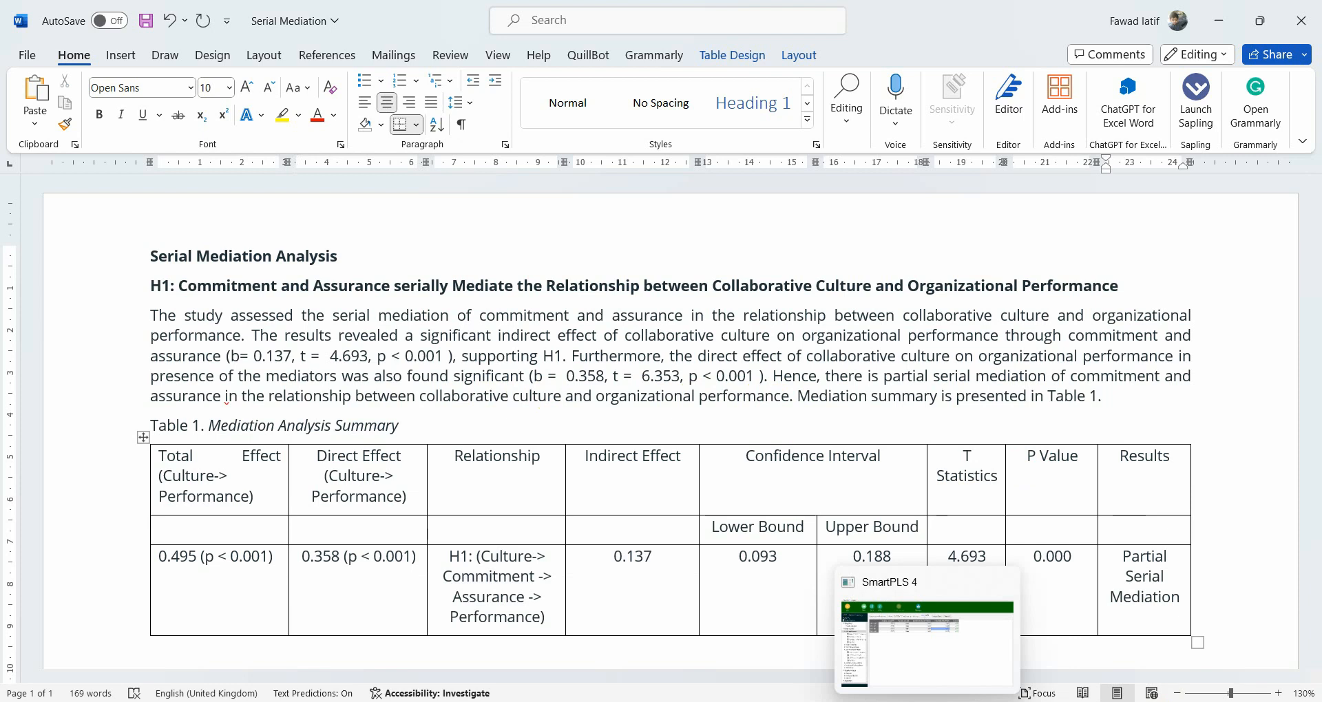